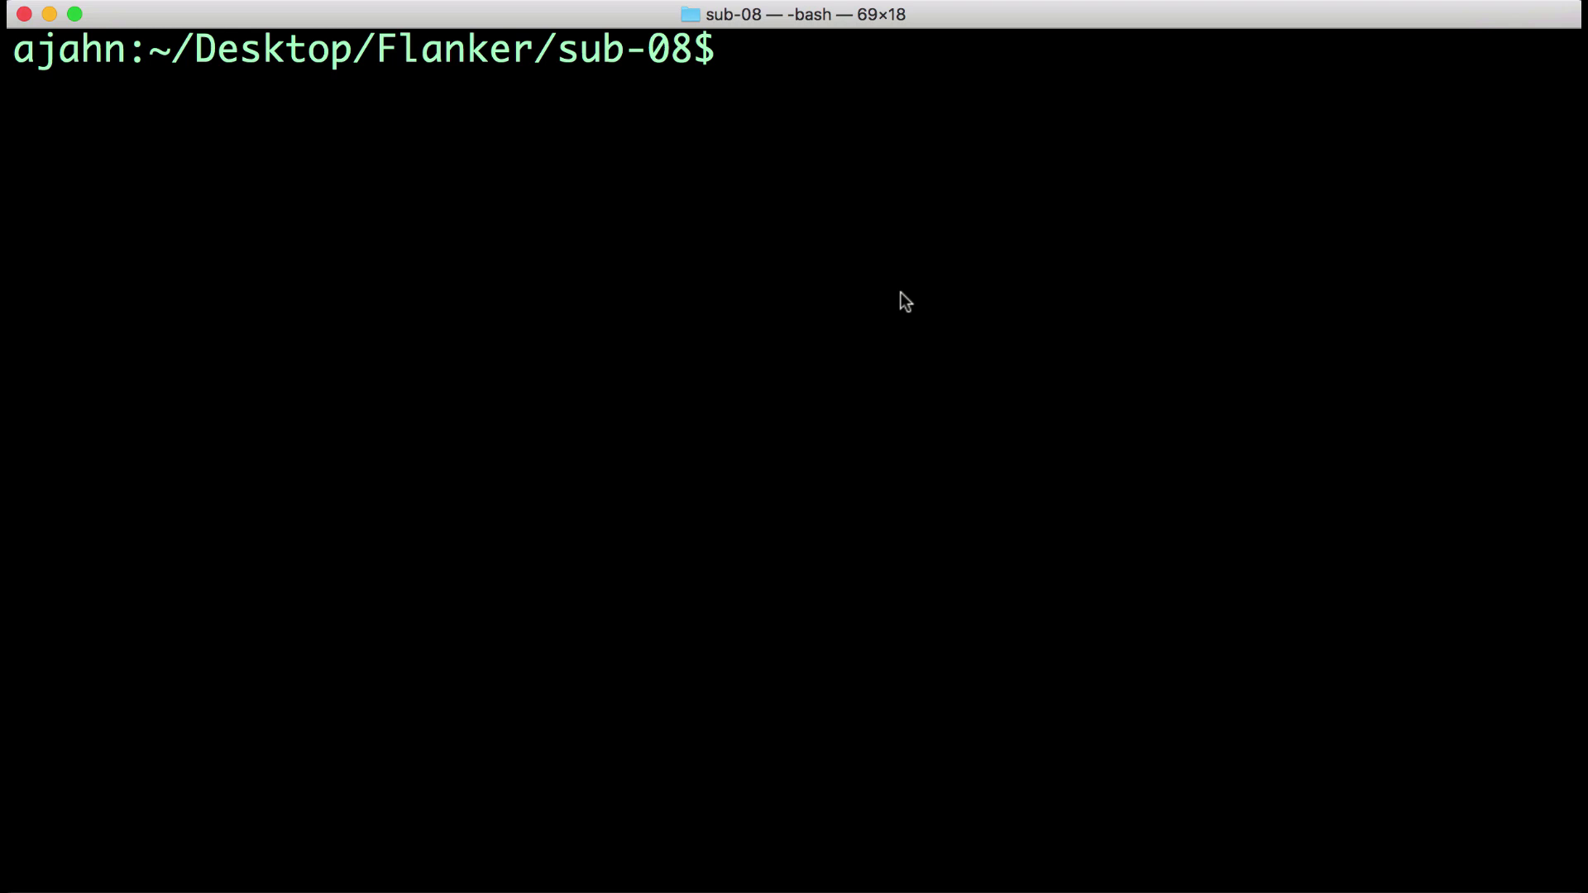
Delete the old run?.feat folders with rm -r and launch the FEAT GUI with Feat_gui
text(rm -r )
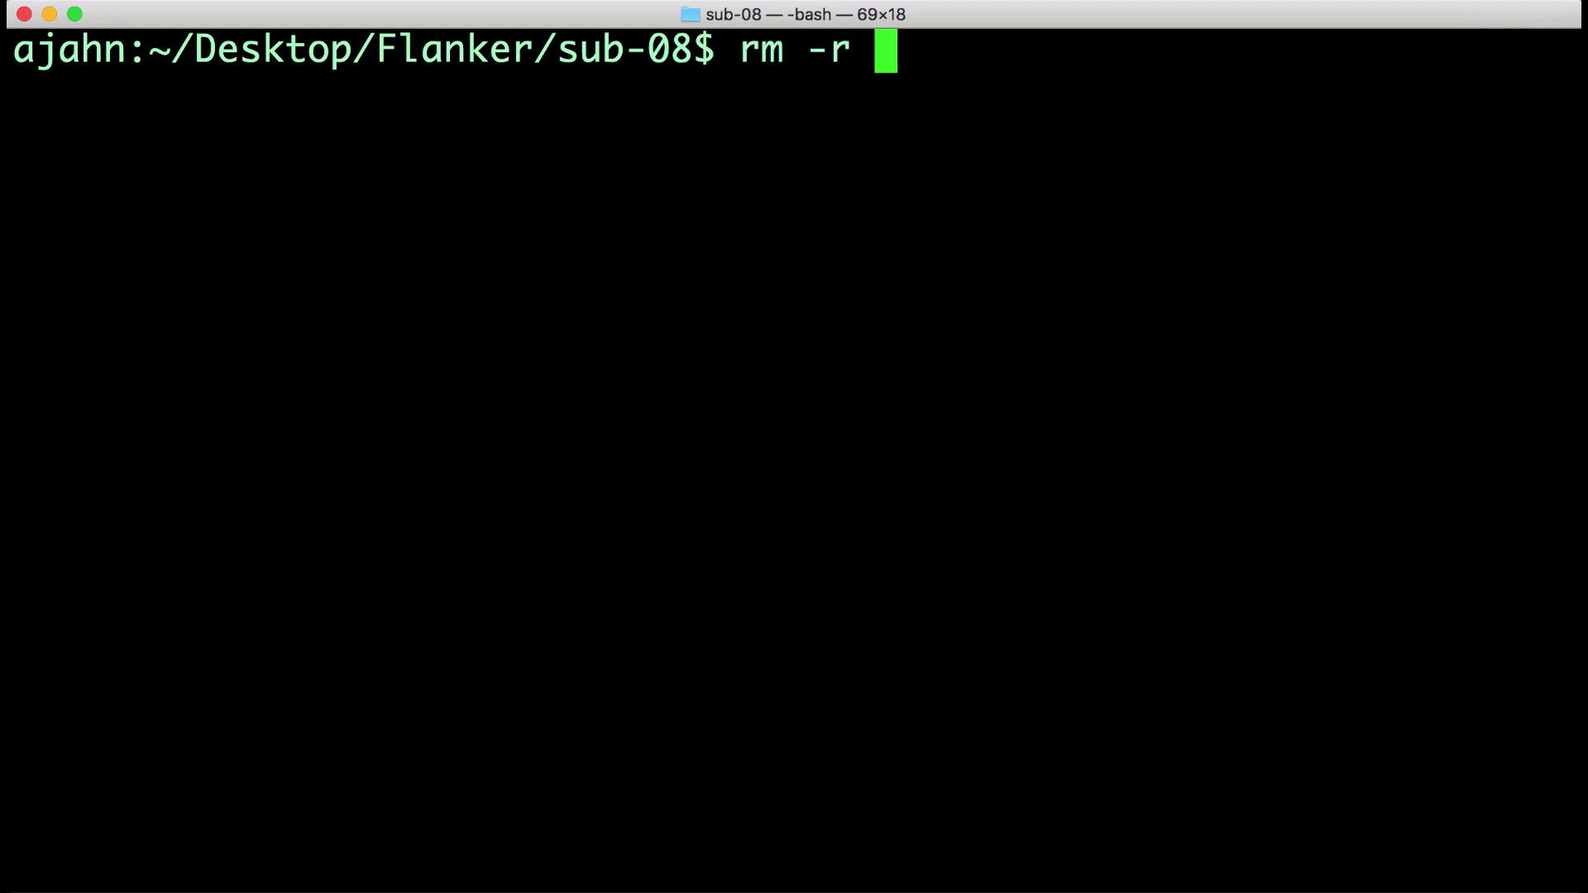
text(run?.feat)
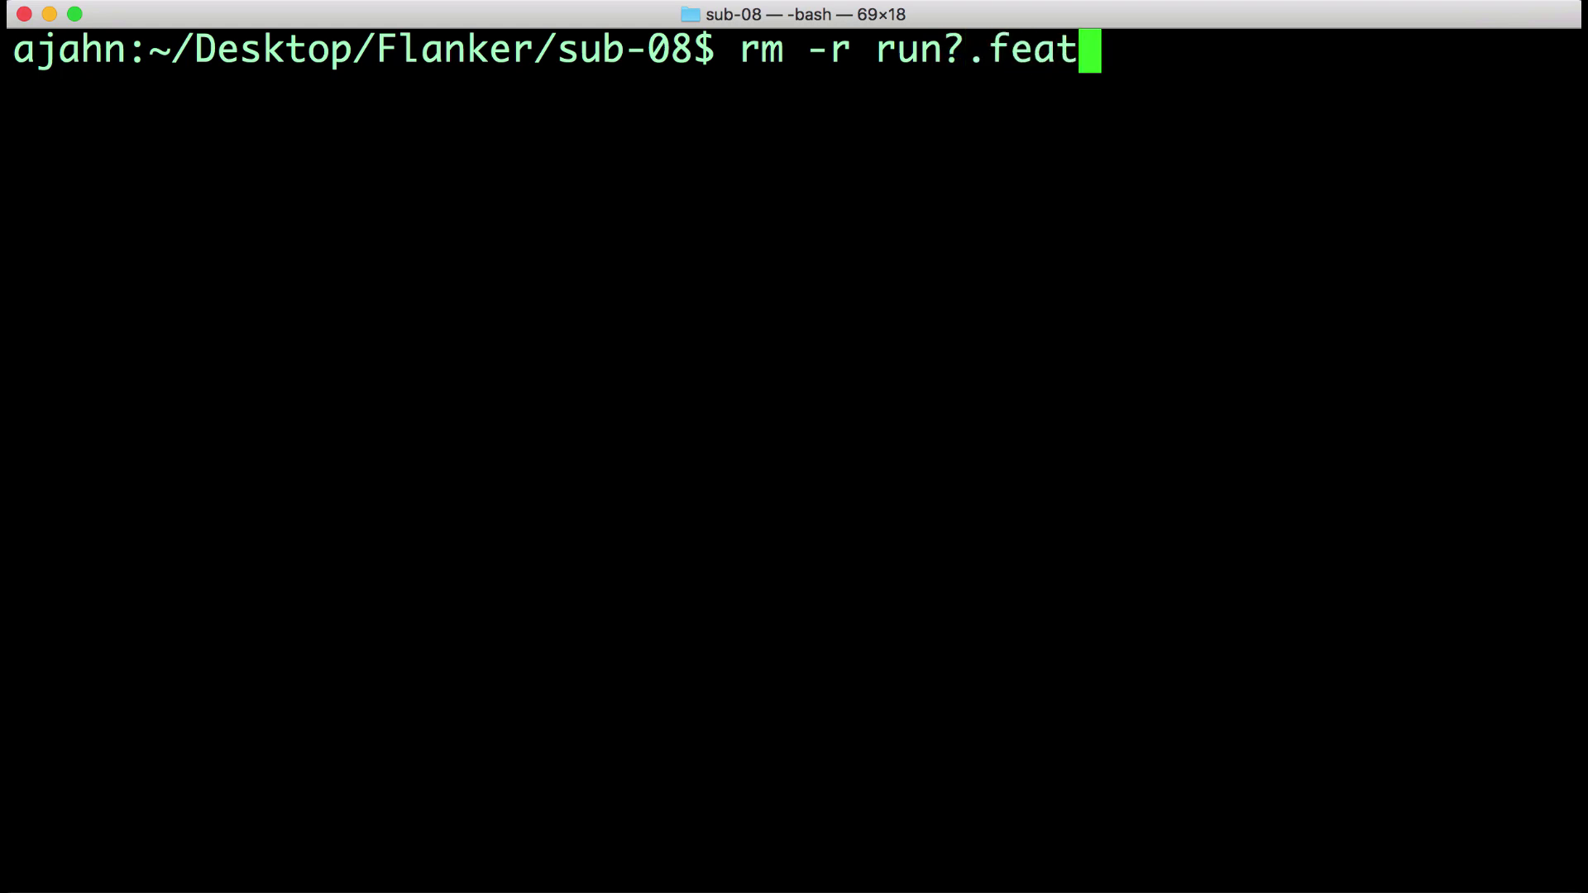
key(Return)
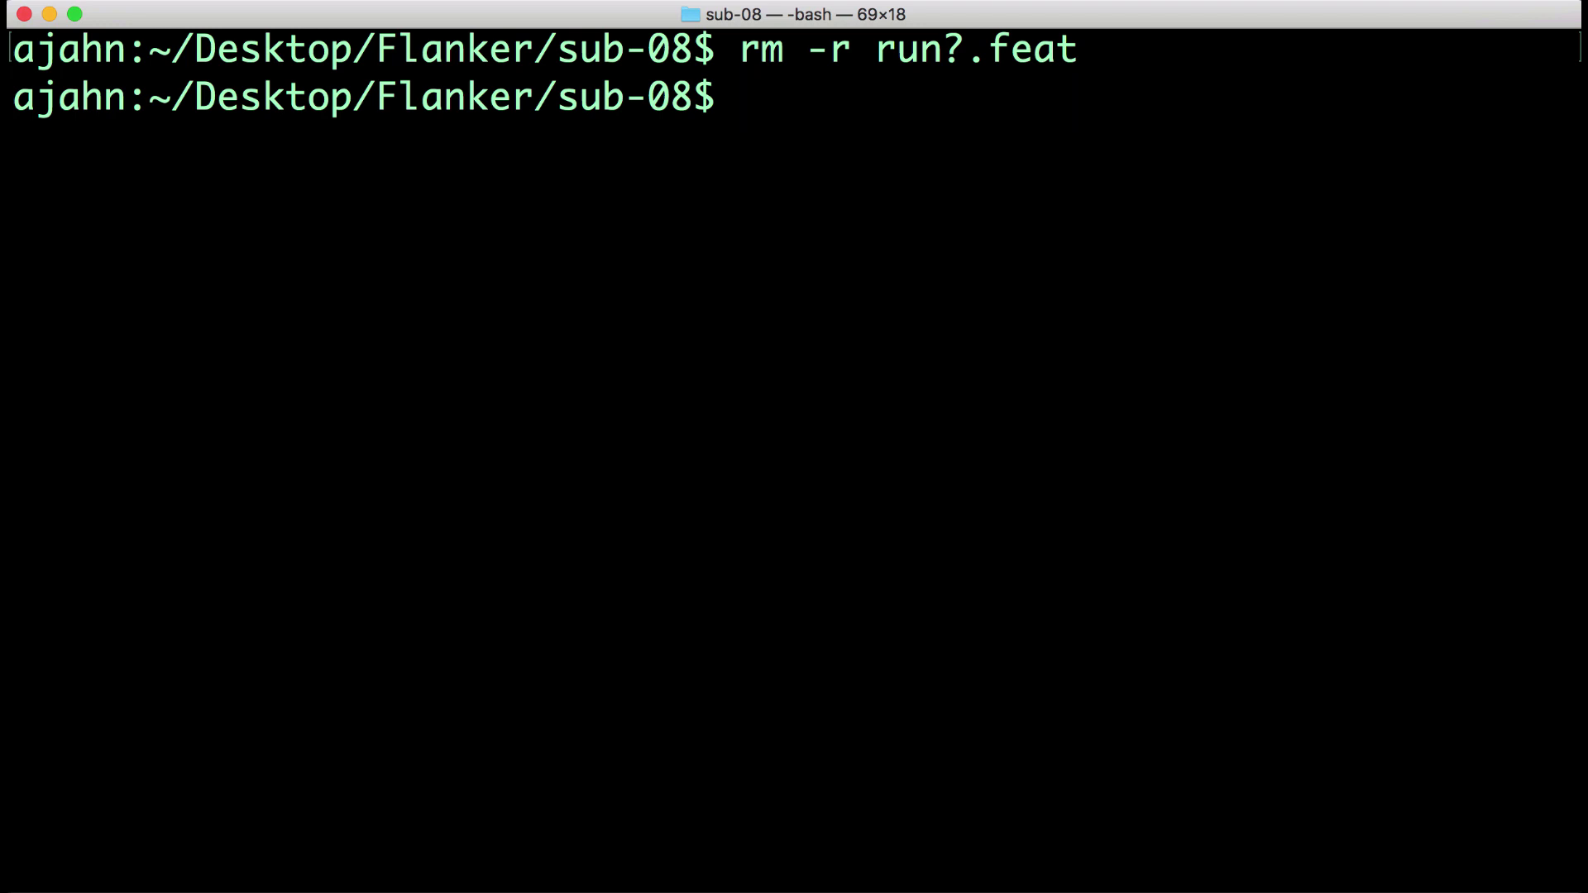
text(Feat_gui)
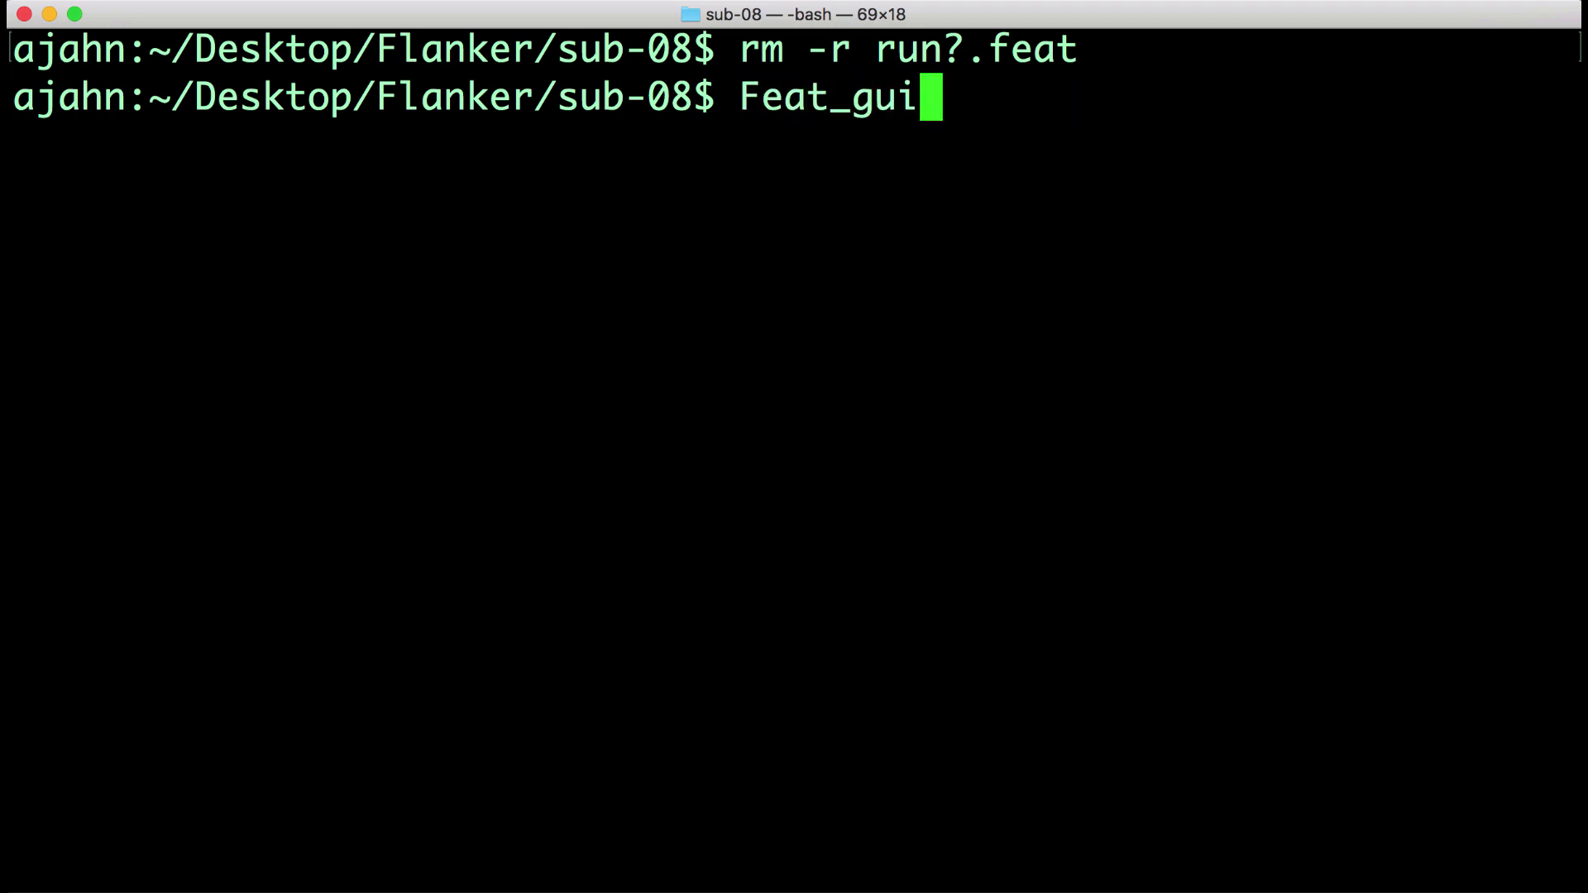
key(Return)
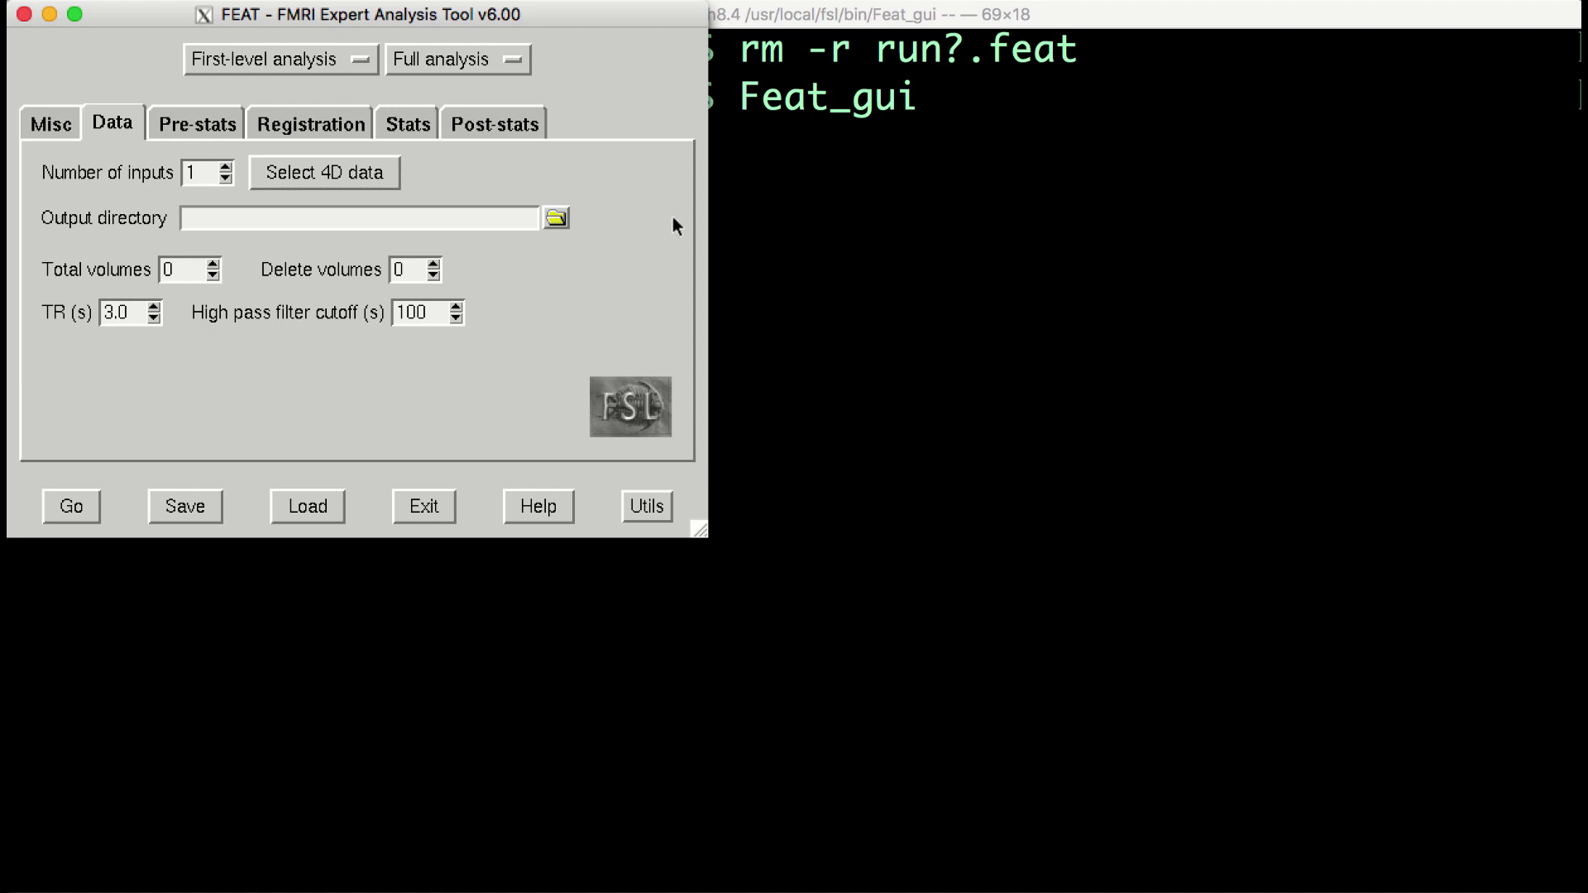
Keep Full analysis, load the run-1 BOLD file as 4D data, and name the output run1
click(503, 62)
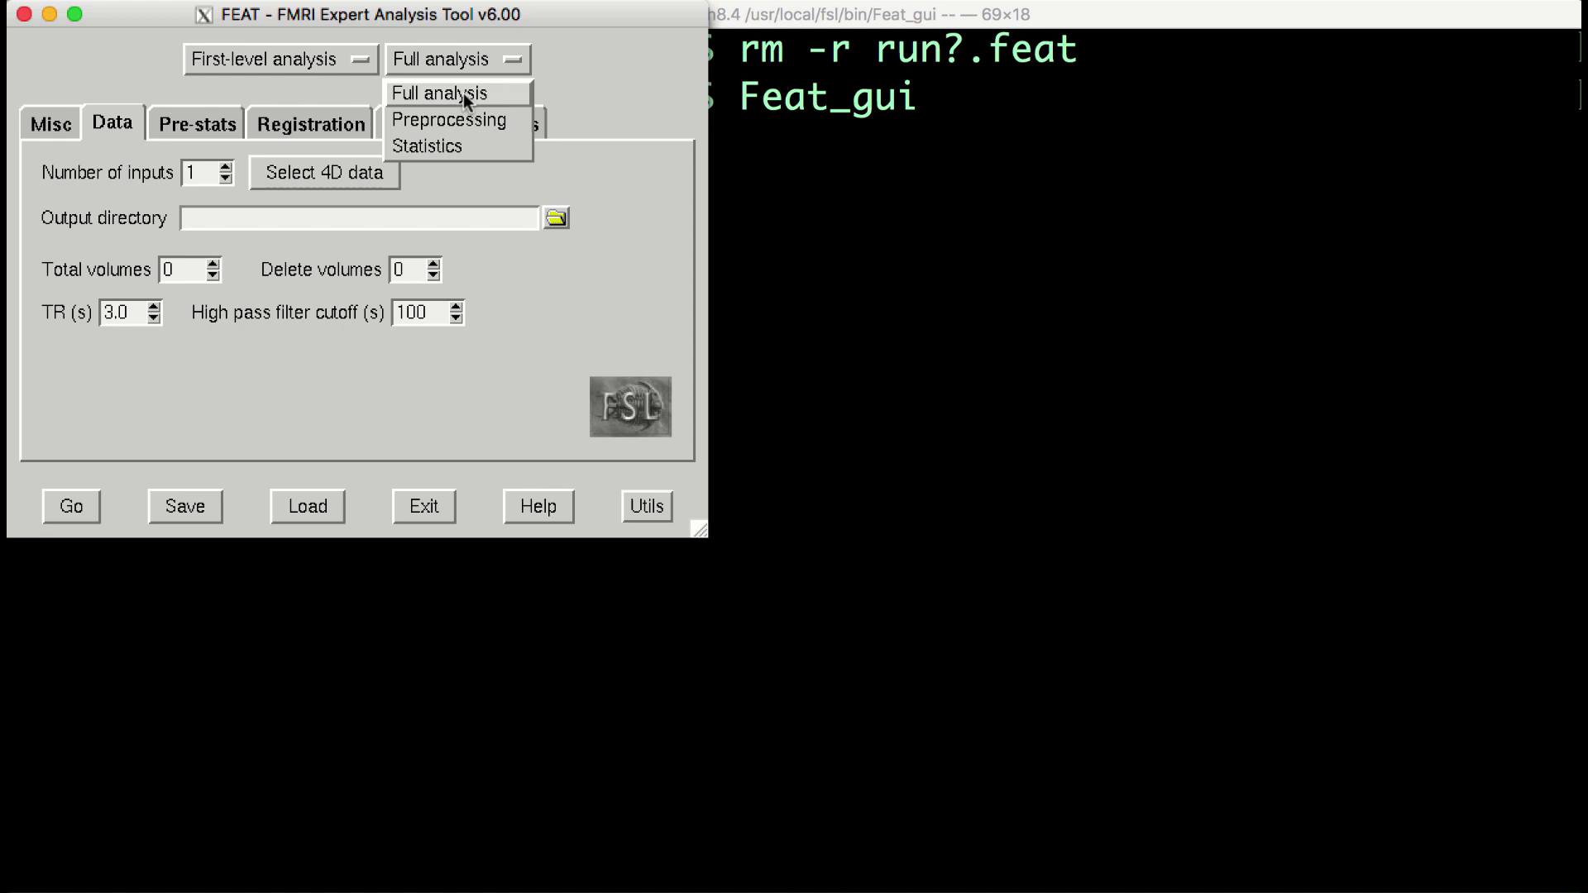
click(463, 93)
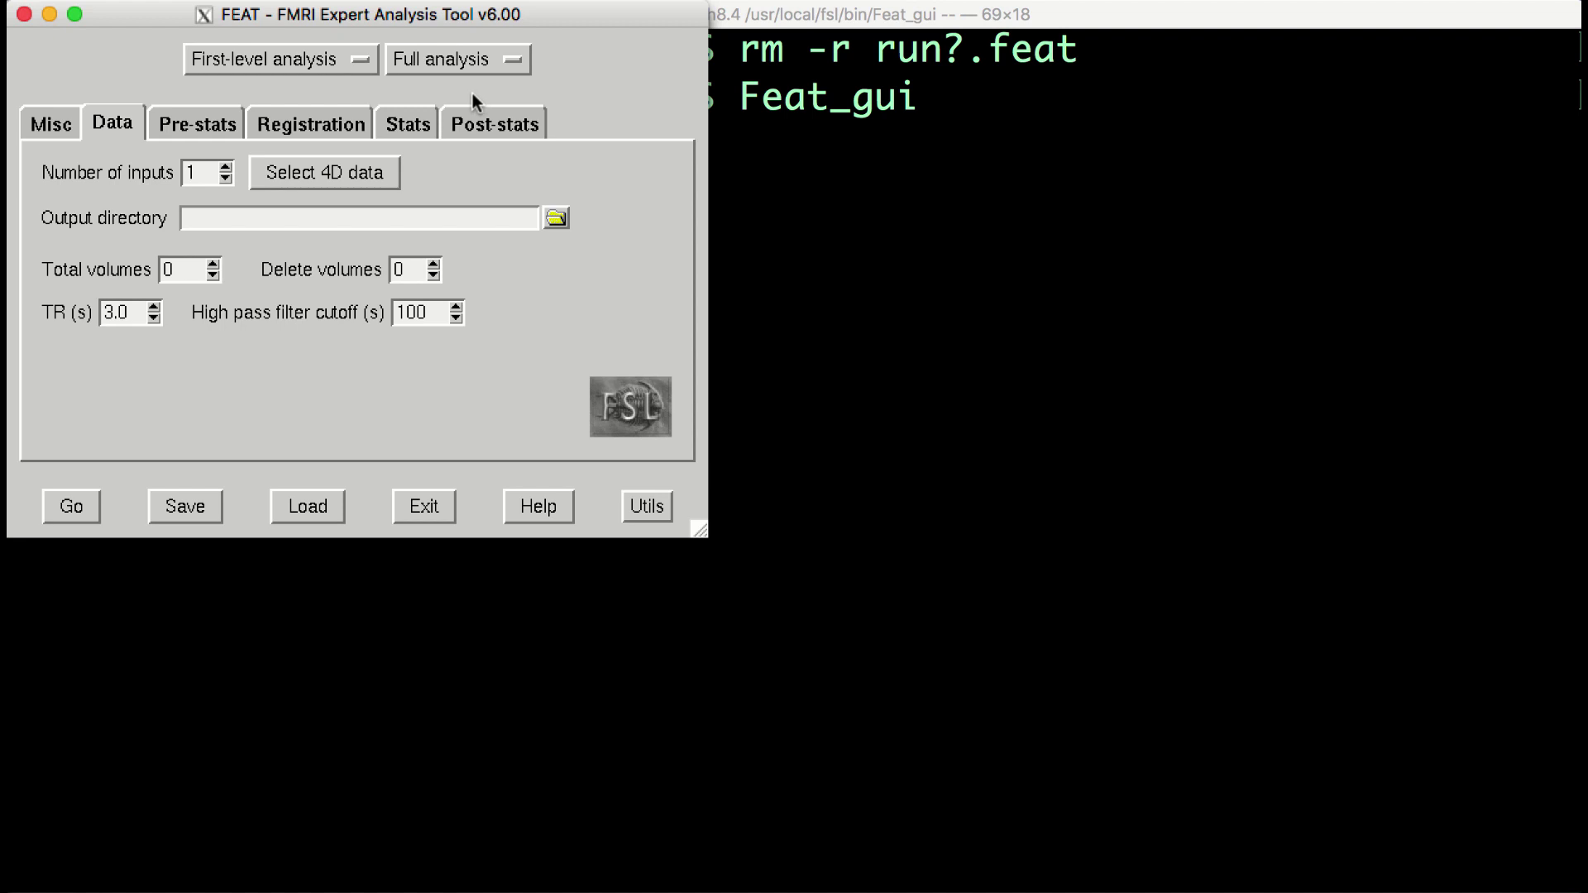
click(275, 171)
click(704, 72)
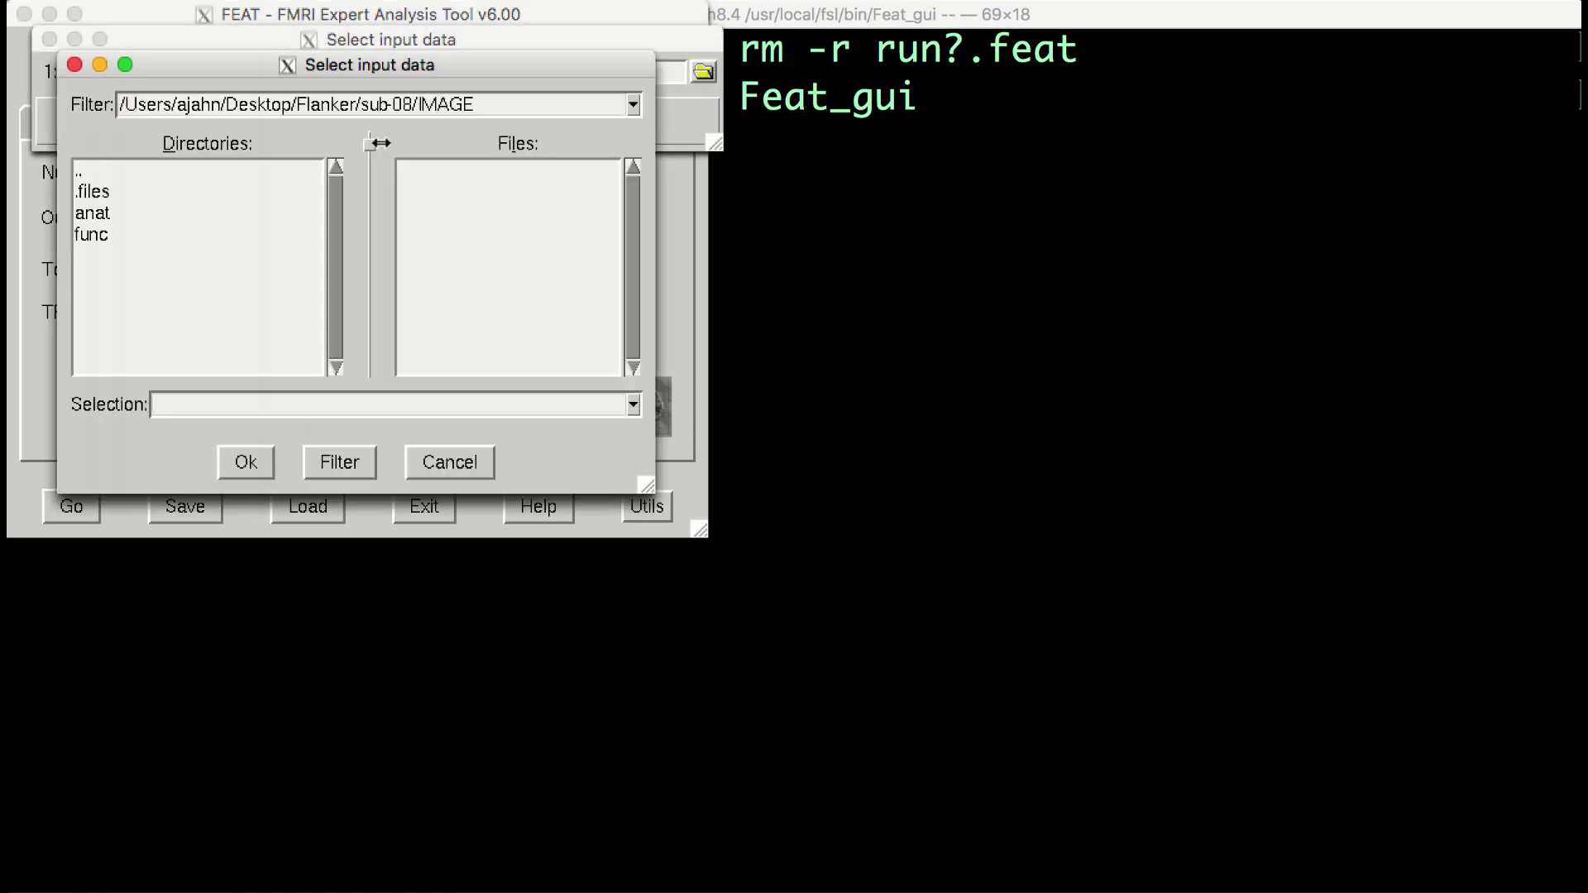
double_click(109, 232)
double_click(524, 172)
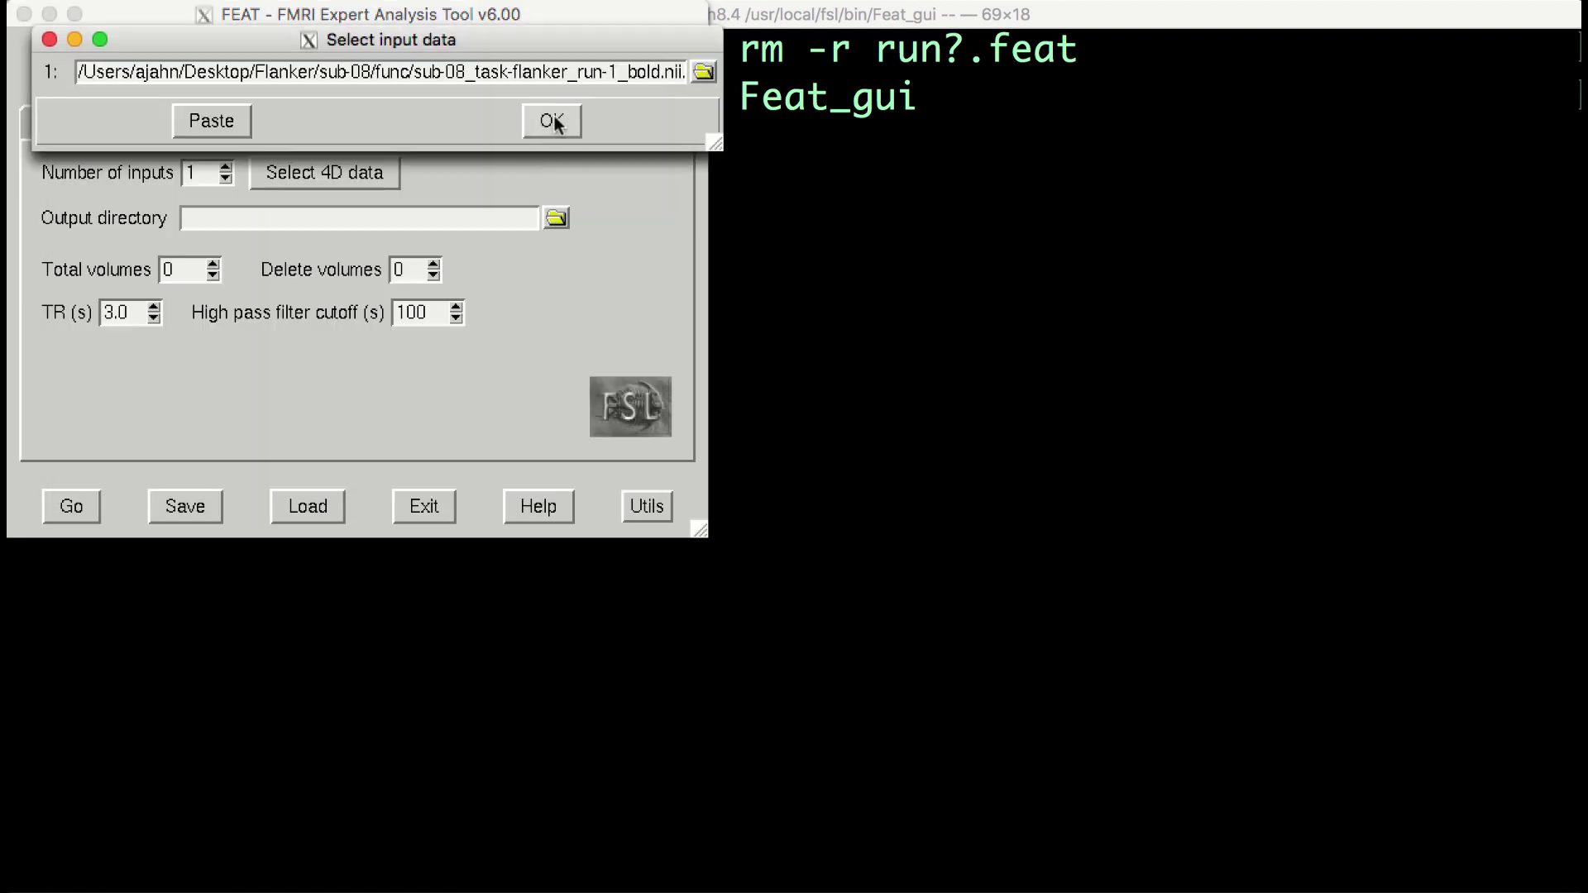
click(549, 121)
click(379, 212)
text(run1)
Register to the skull-stripped T1w_brain main structural image, using full search for both registrations
click(306, 124)
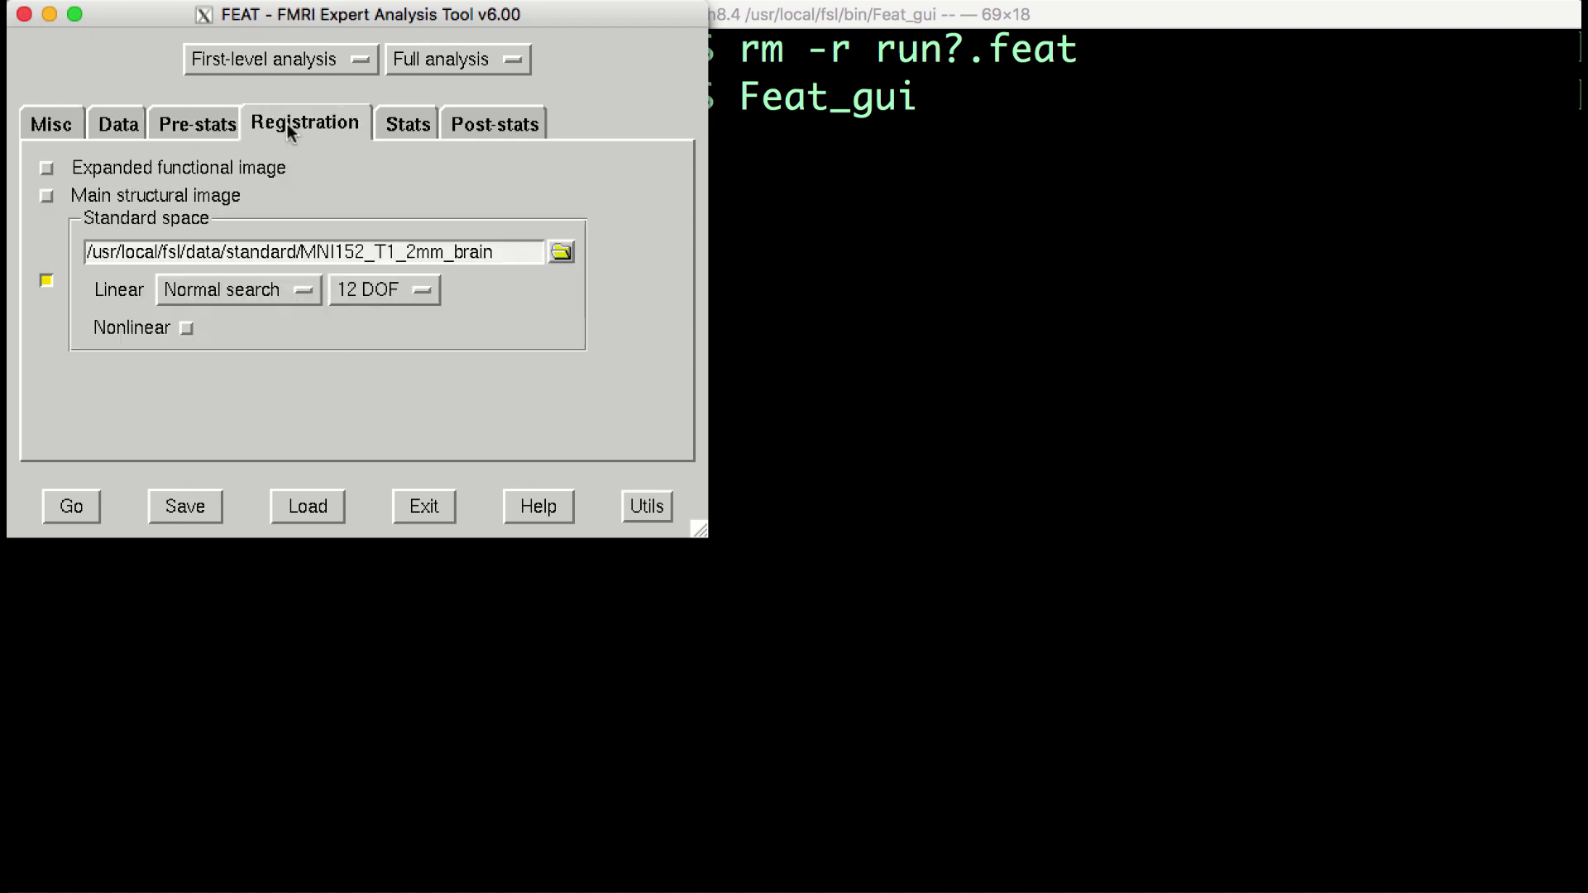
click(124, 199)
click(223, 261)
click(246, 345)
click(224, 372)
click(234, 459)
click(385, 372)
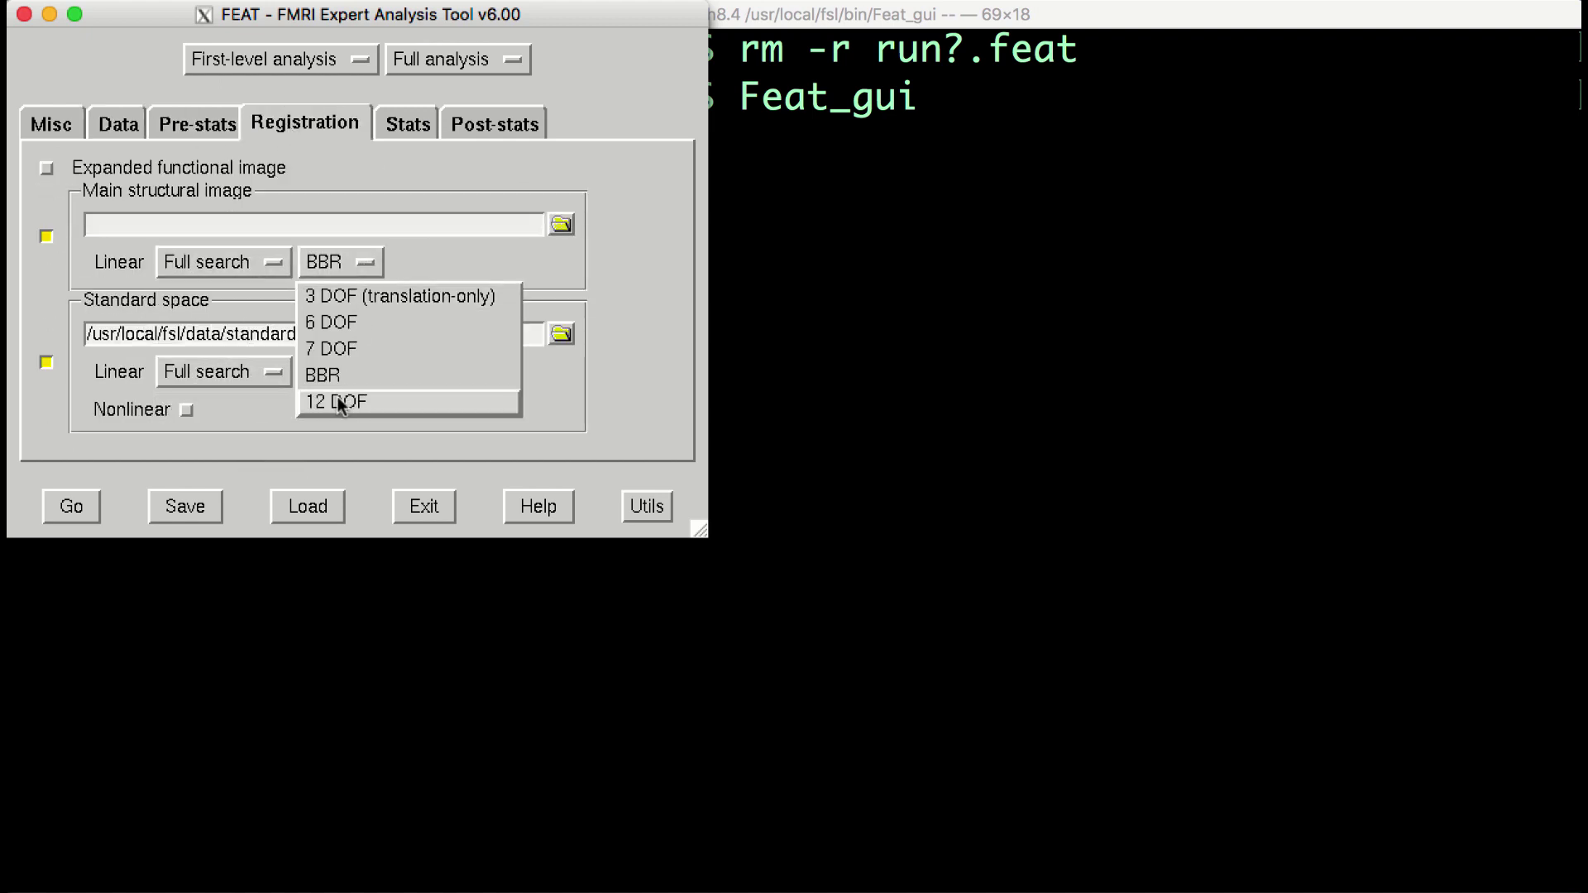
click(344, 400)
click(562, 224)
double_click(124, 184)
double_click(480, 189)
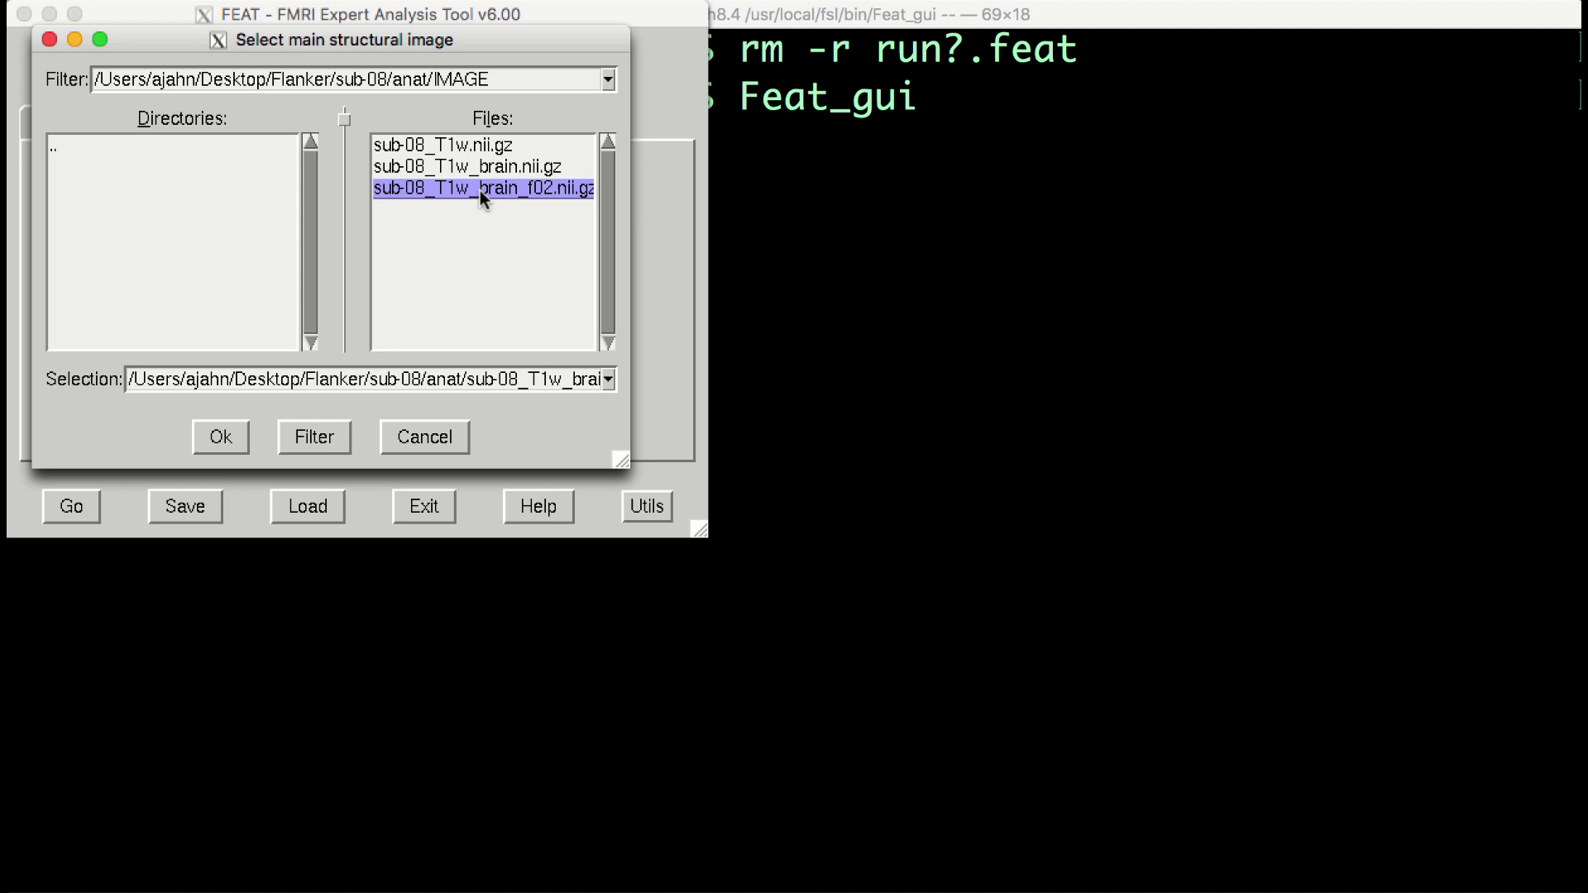
click(397, 129)
Use two EVs and set EV1 'incongruent' to Custom (3 column) timing from its event file
click(158, 414)
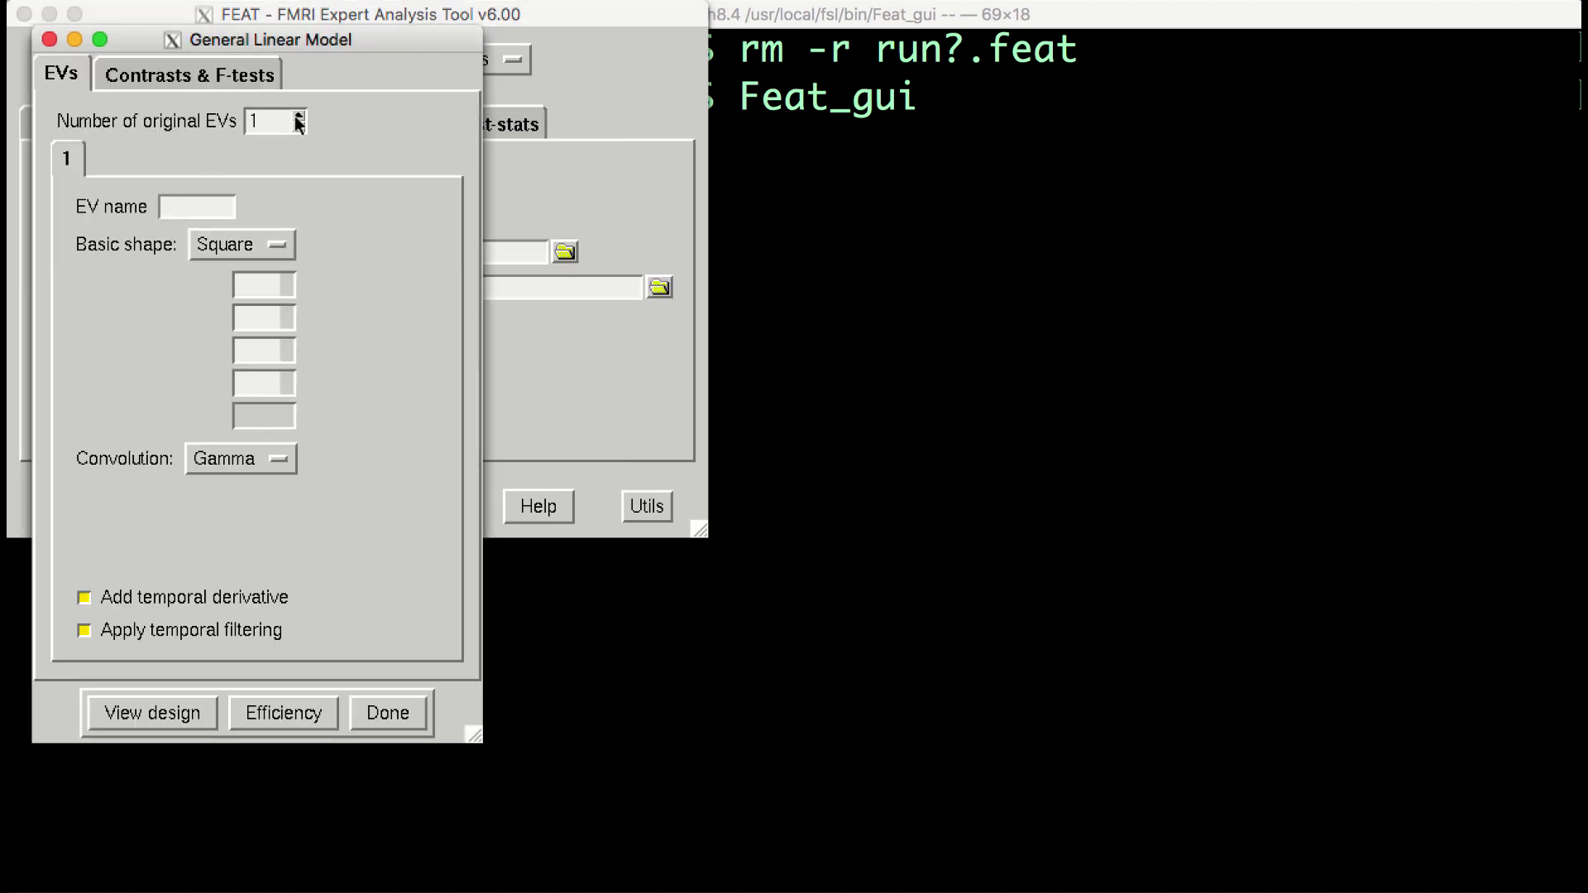
click(299, 116)
click(187, 205)
text(incongruent)
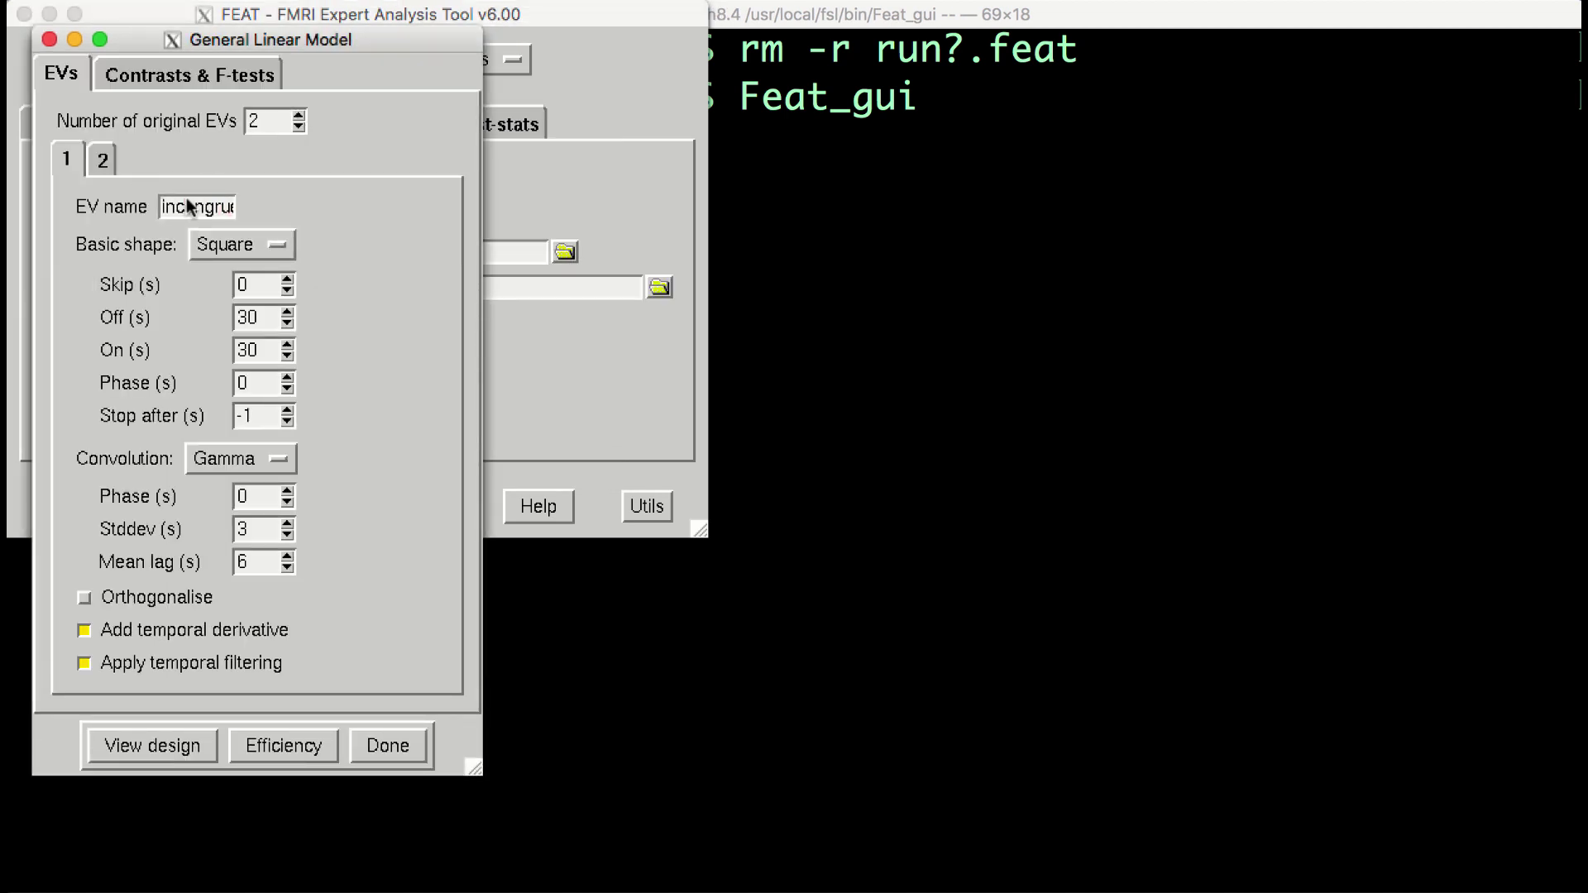
click(251, 245)
click(255, 374)
click(500, 285)
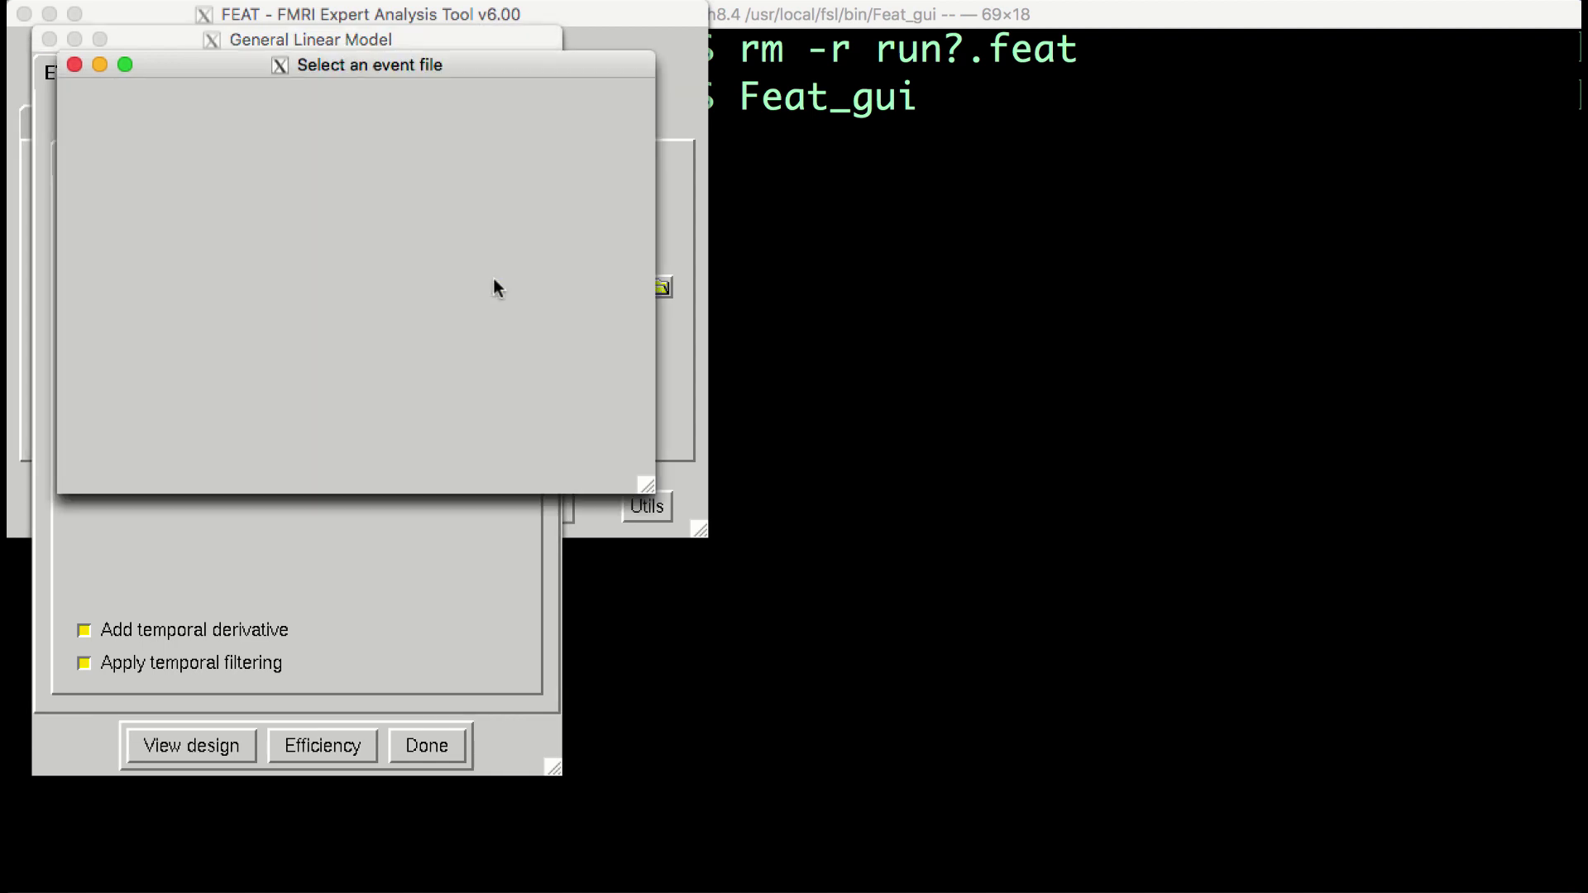
double_click(120, 233)
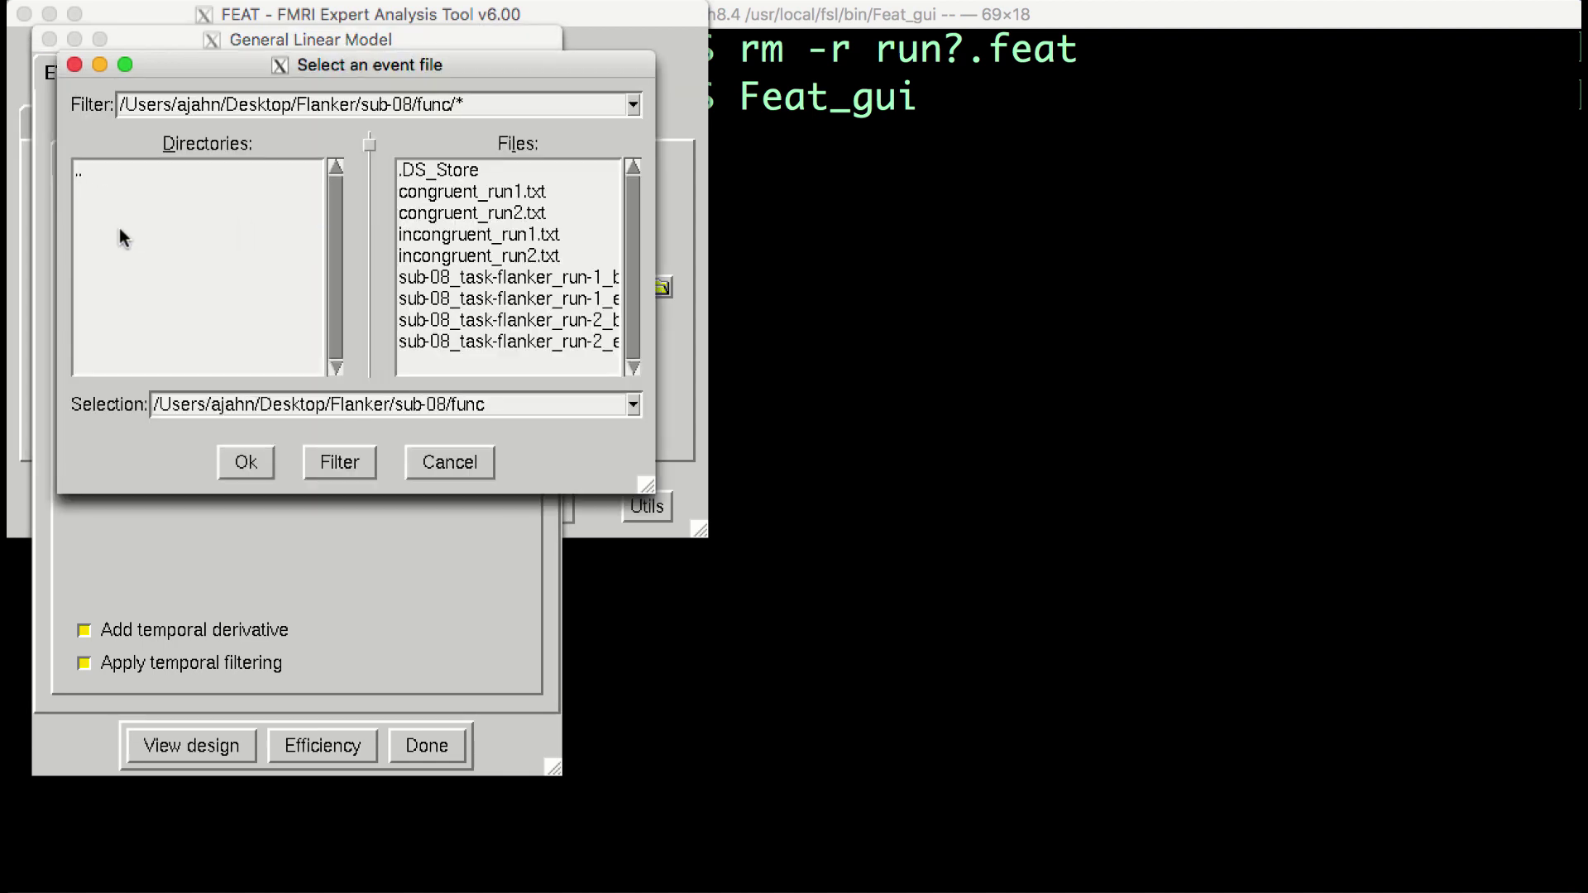
double_click(488, 235)
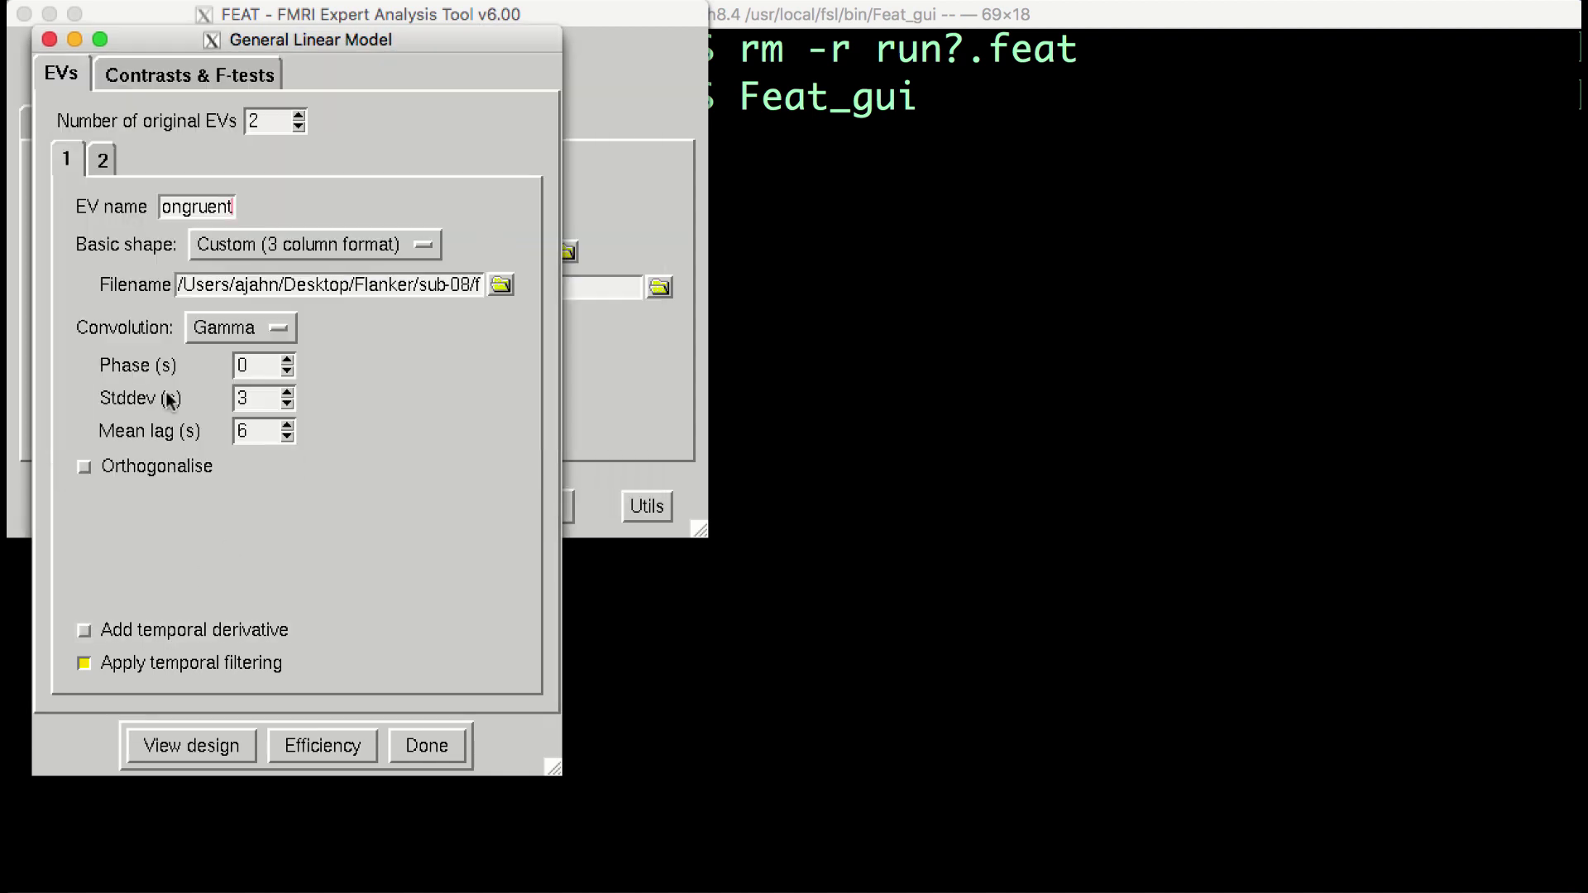
Give EV2 Custom (3 column) timing from congruent_run1.txt
click(97, 159)
click(203, 211)
text(incongruent)
click(249, 245)
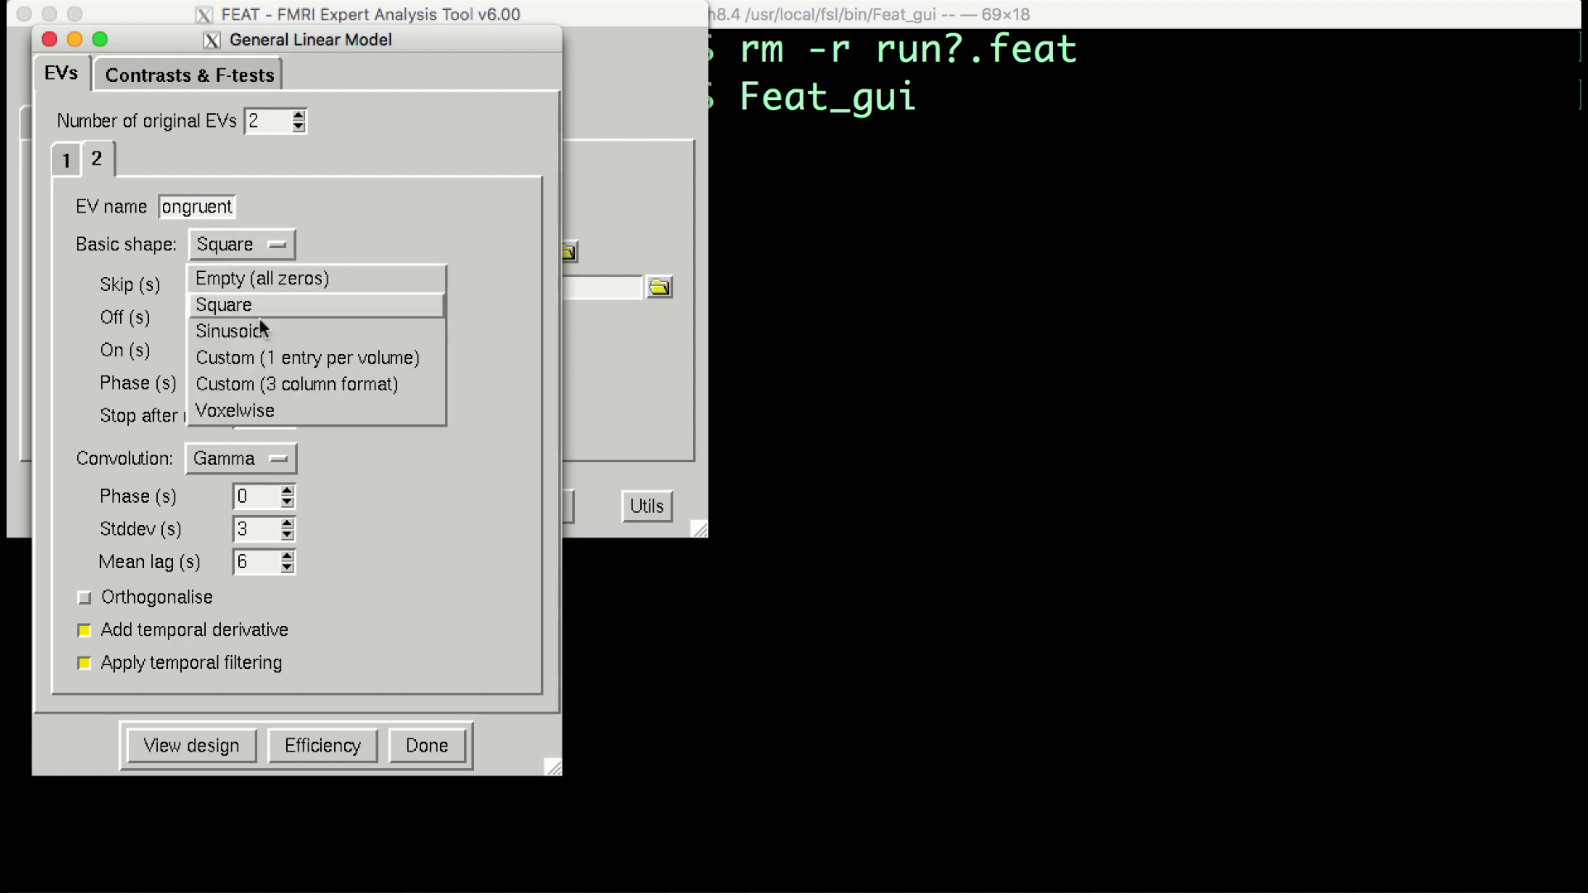
click(281, 383)
click(503, 284)
double_click(120, 233)
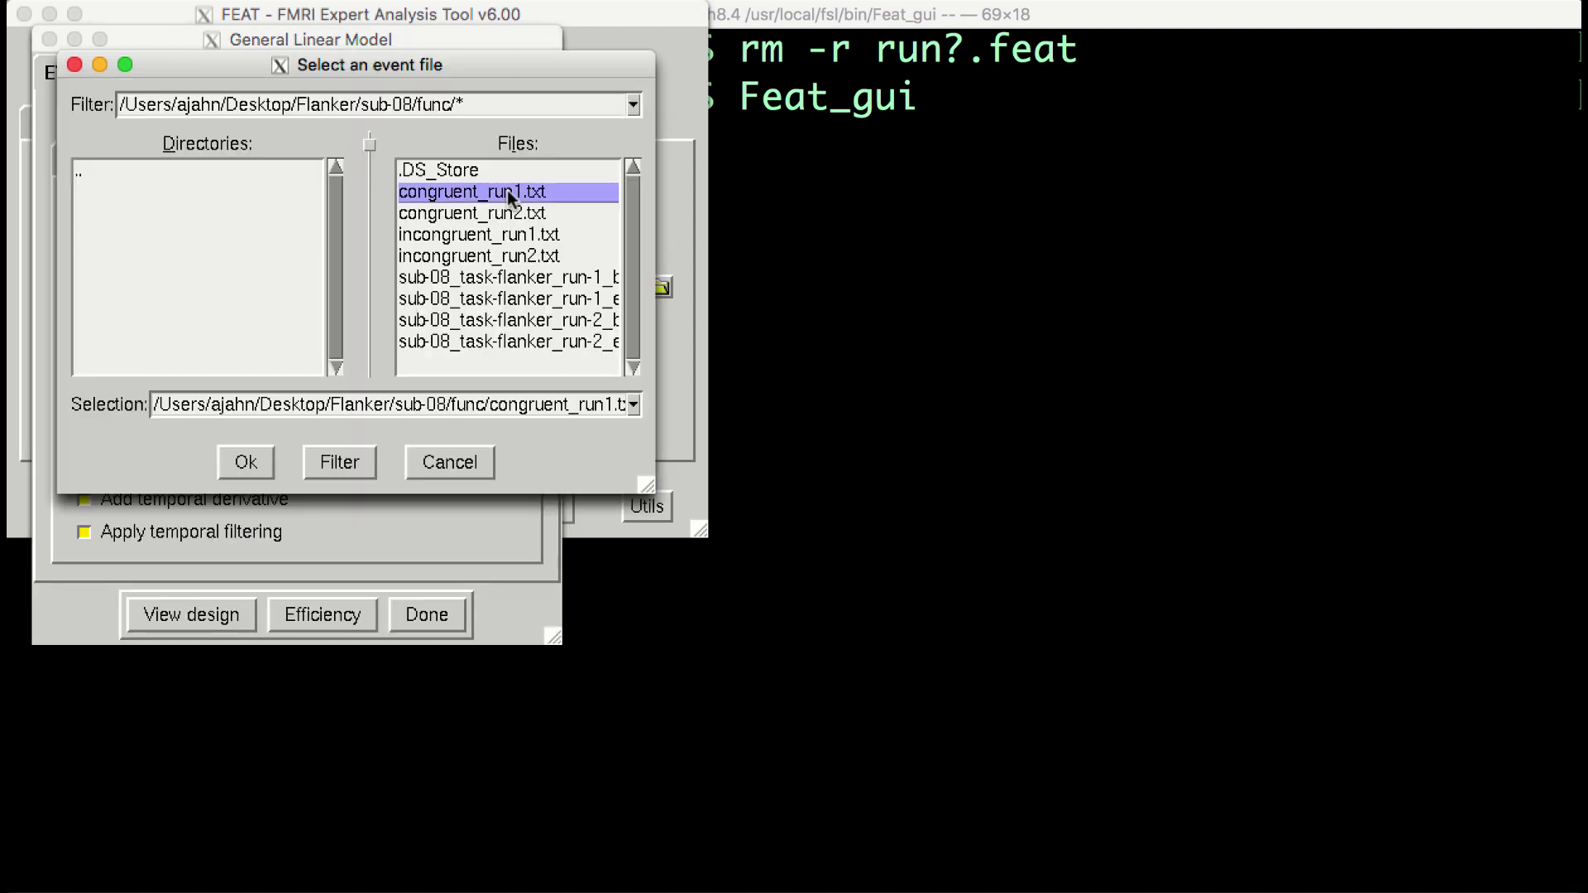
double_click(488, 237)
Define three contrasts (incongruent, congruent, incongruent-congruent with 1, −1) and check the design matrix
click(182, 73)
text(incongruent)
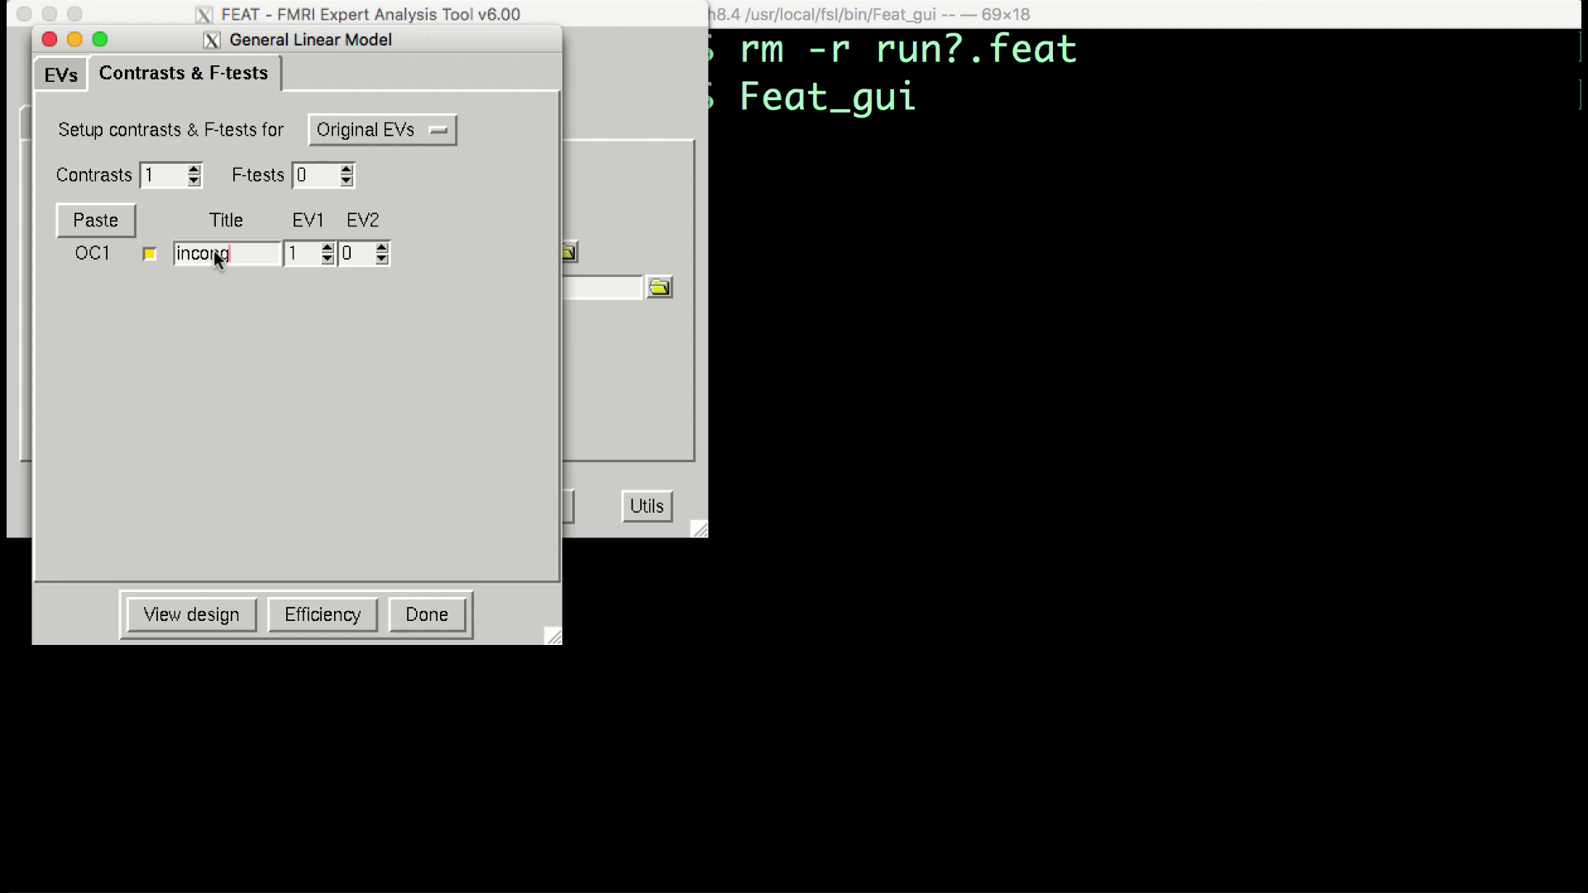
click(194, 170)
click(193, 169)
click(223, 283)
text(cong)
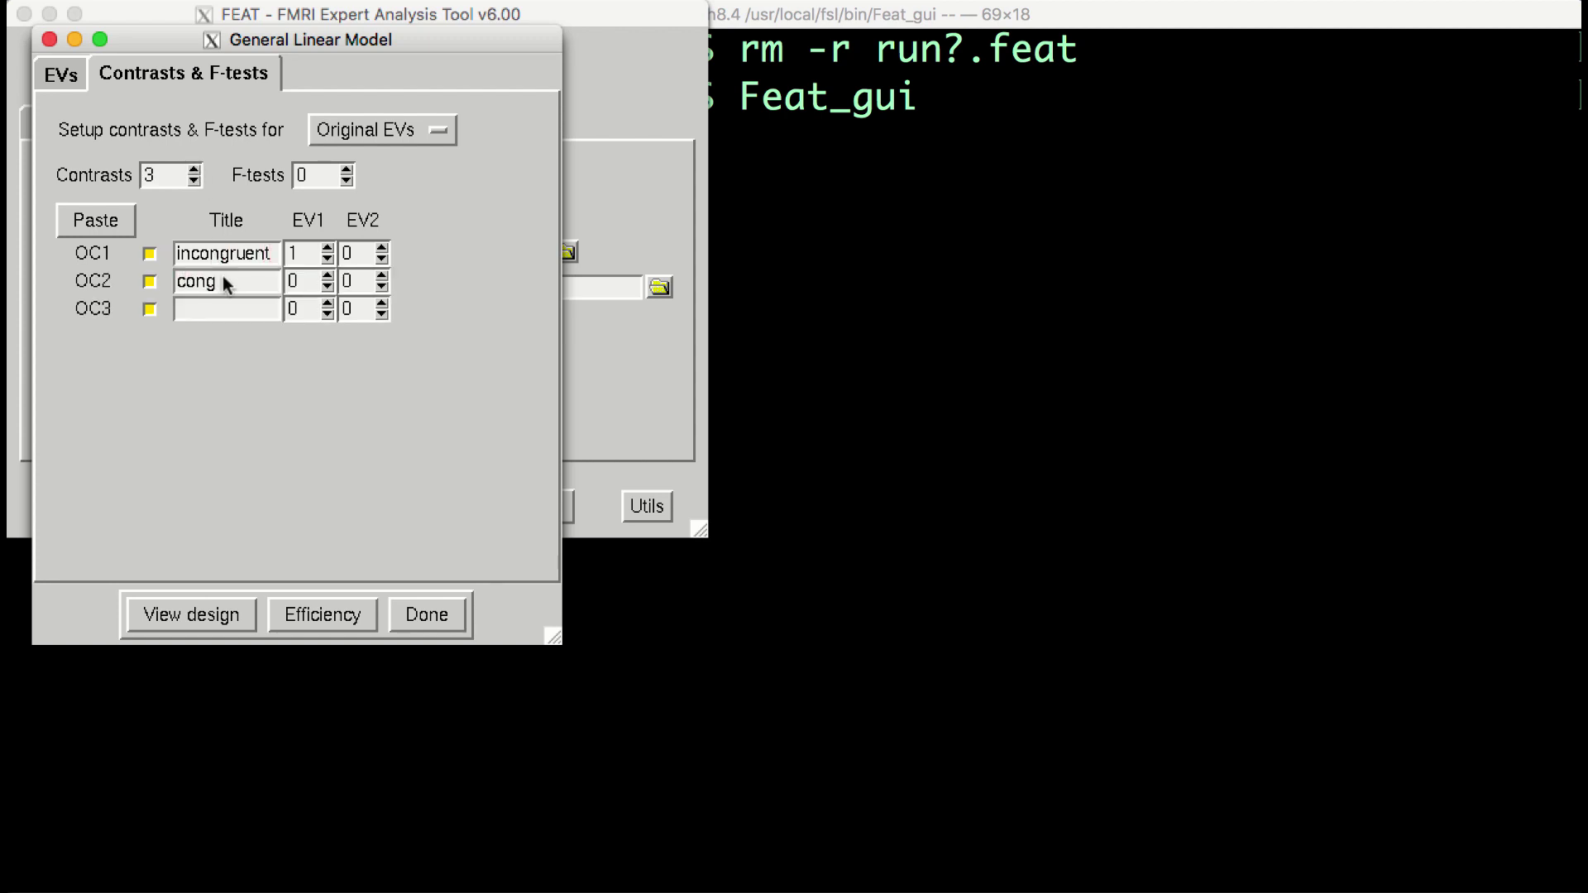
text(ruent)
click(381, 276)
text(ent)
click(327, 303)
click(381, 315)
click(428, 612)
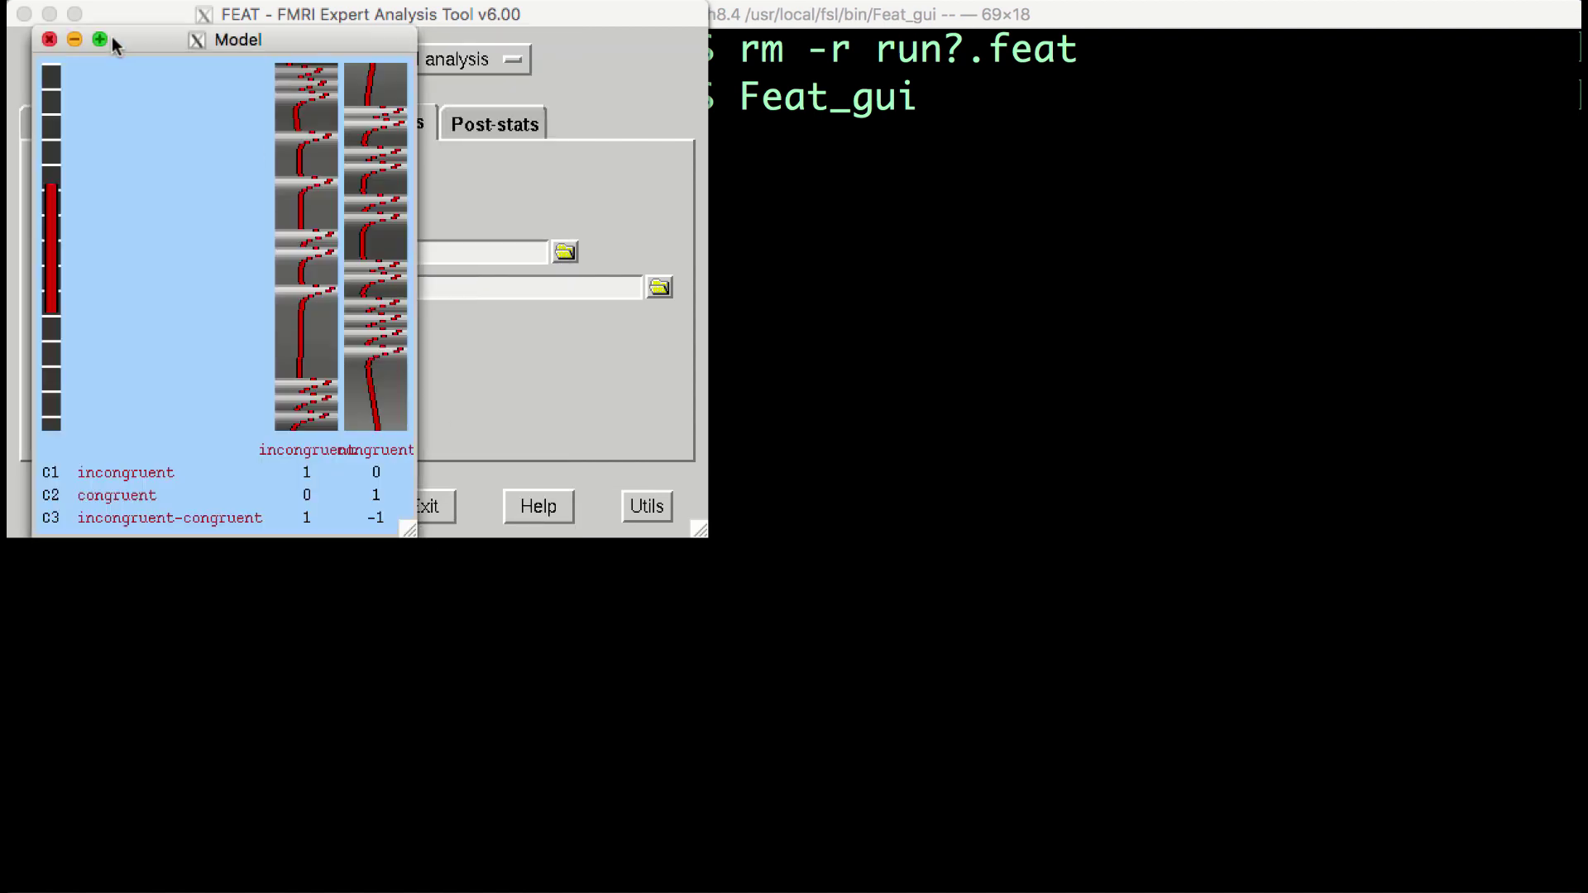
click(48, 38)
Save the run-1 FEAT setup as design_run1 in sub-08
click(132, 119)
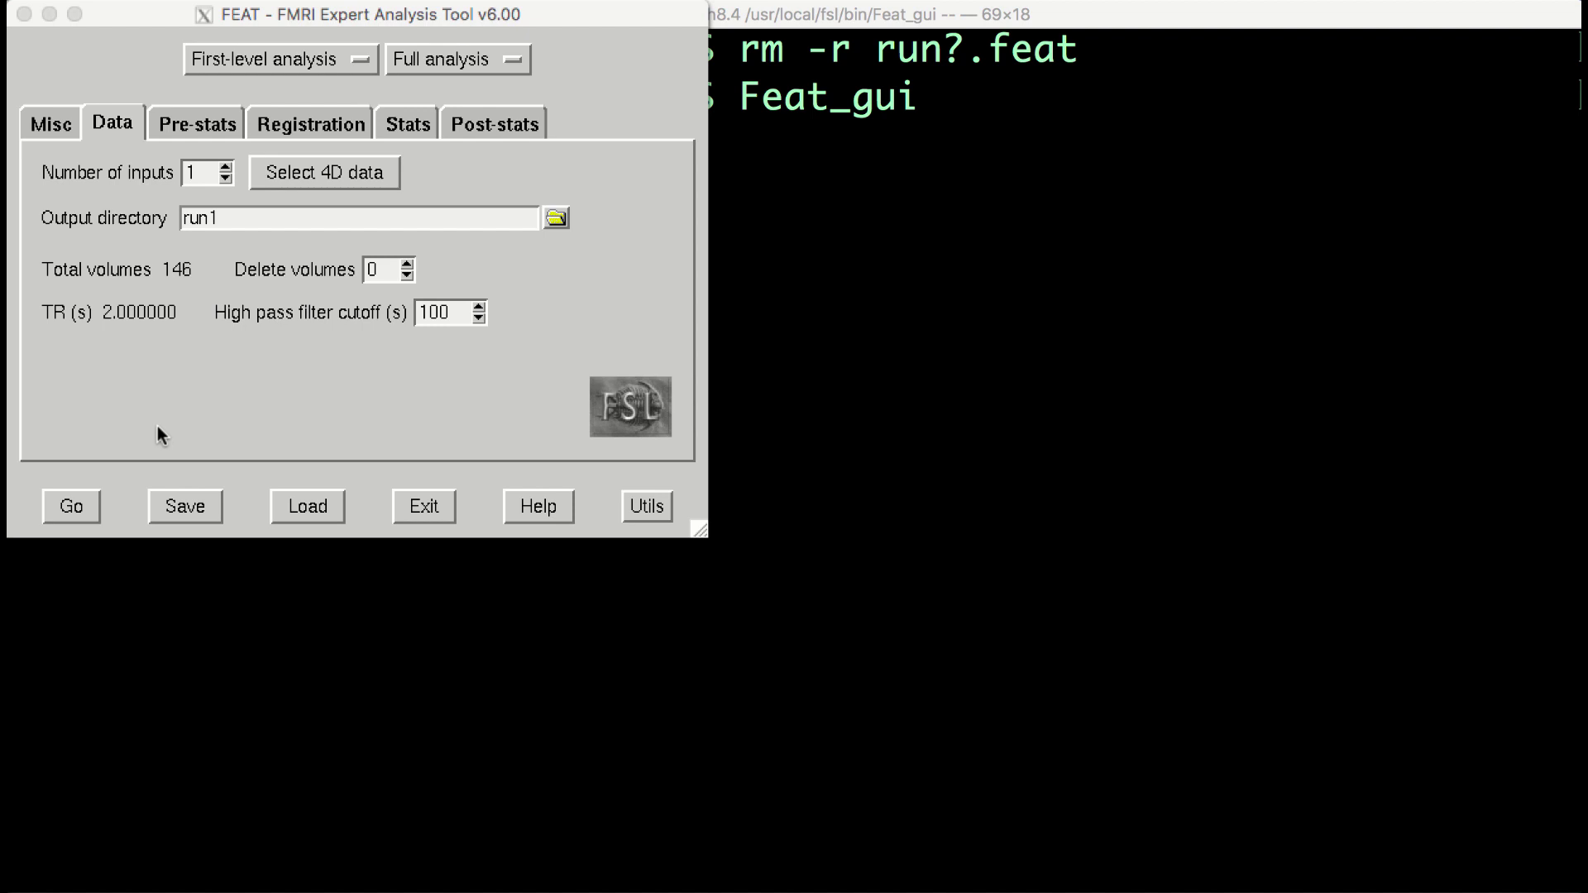
click(185, 505)
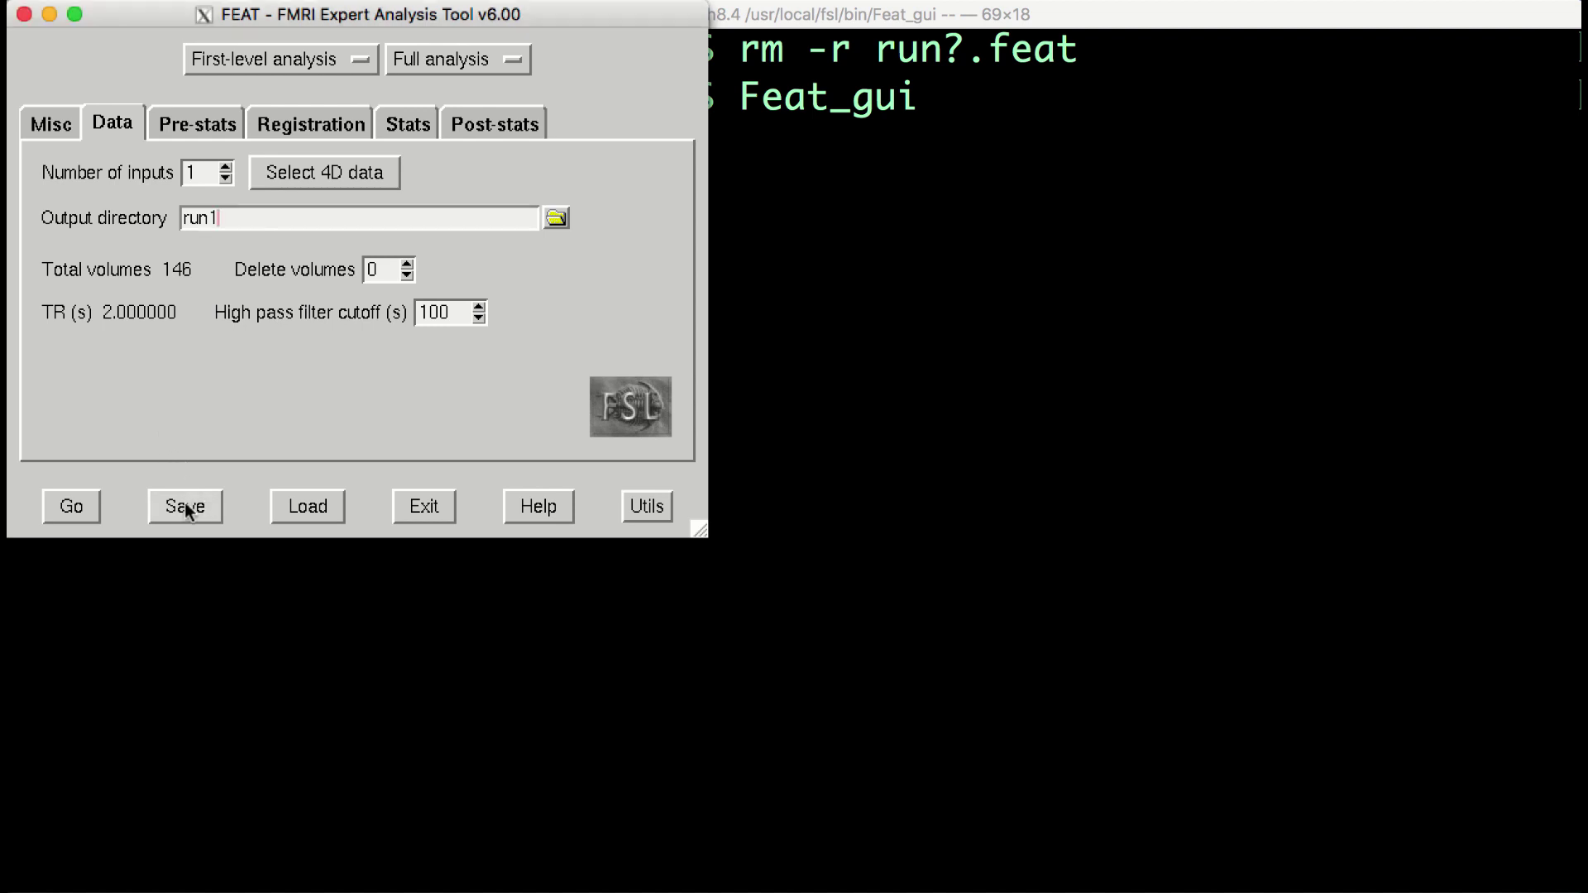
click(185, 505)
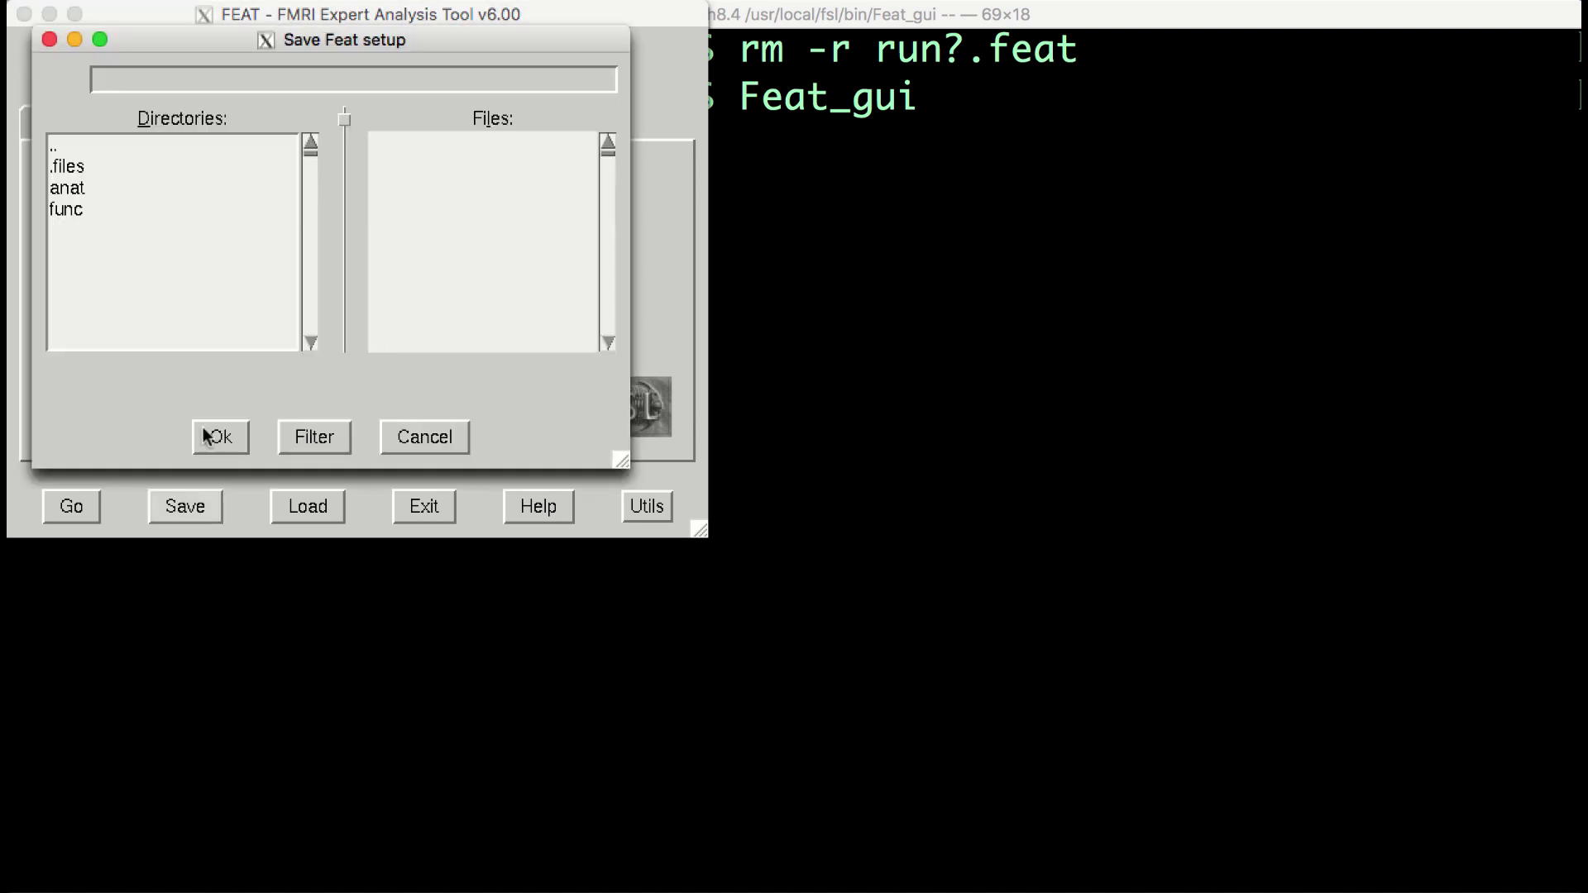
text(d)
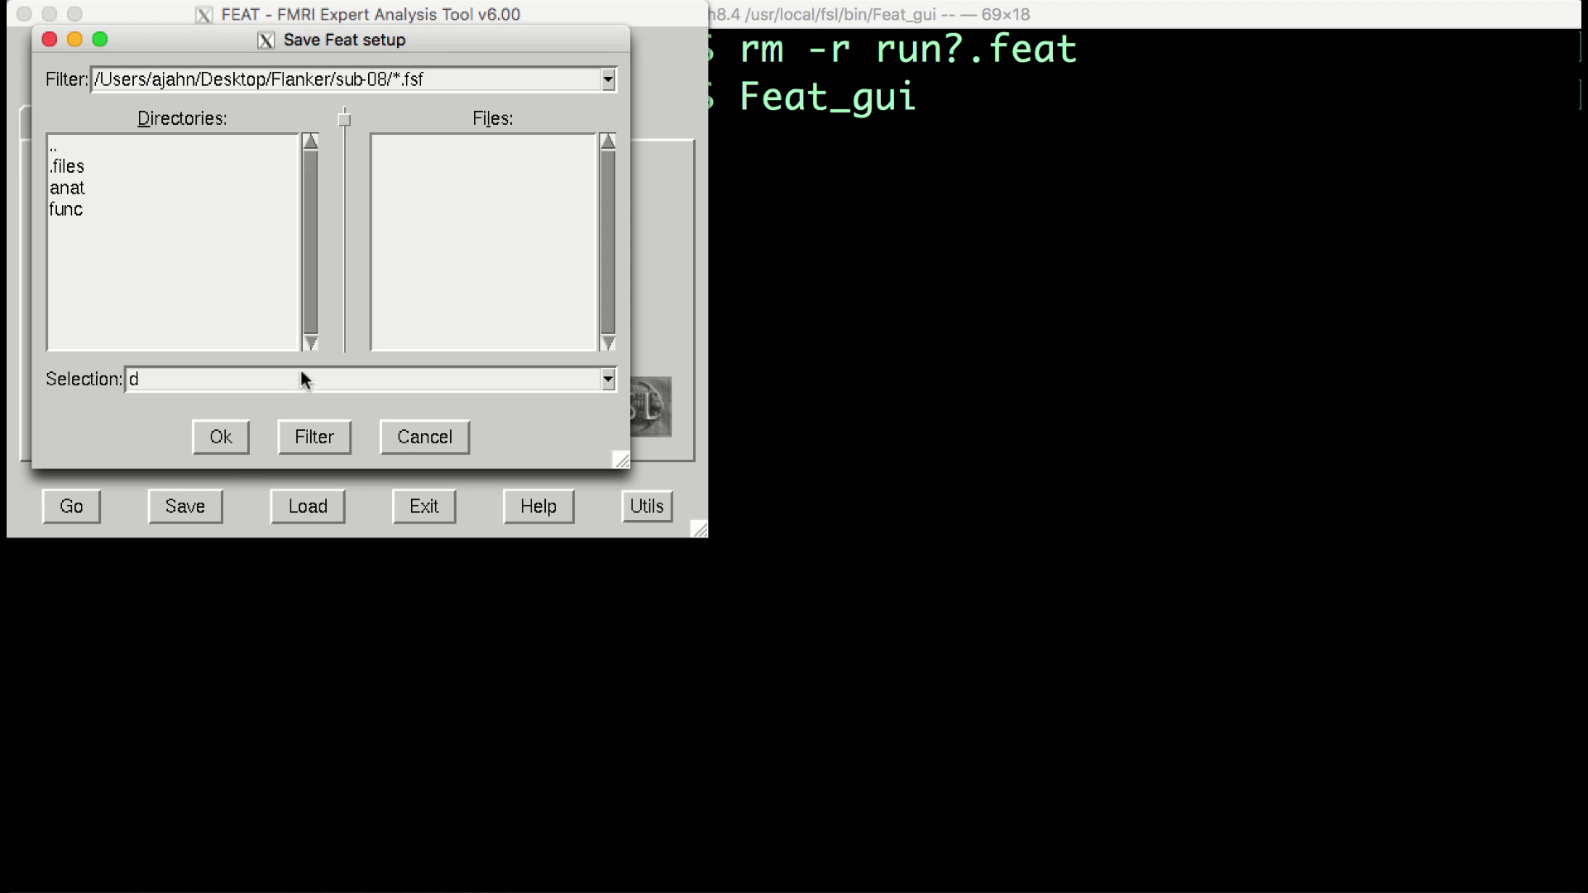
text(esign_run1)
click(223, 433)
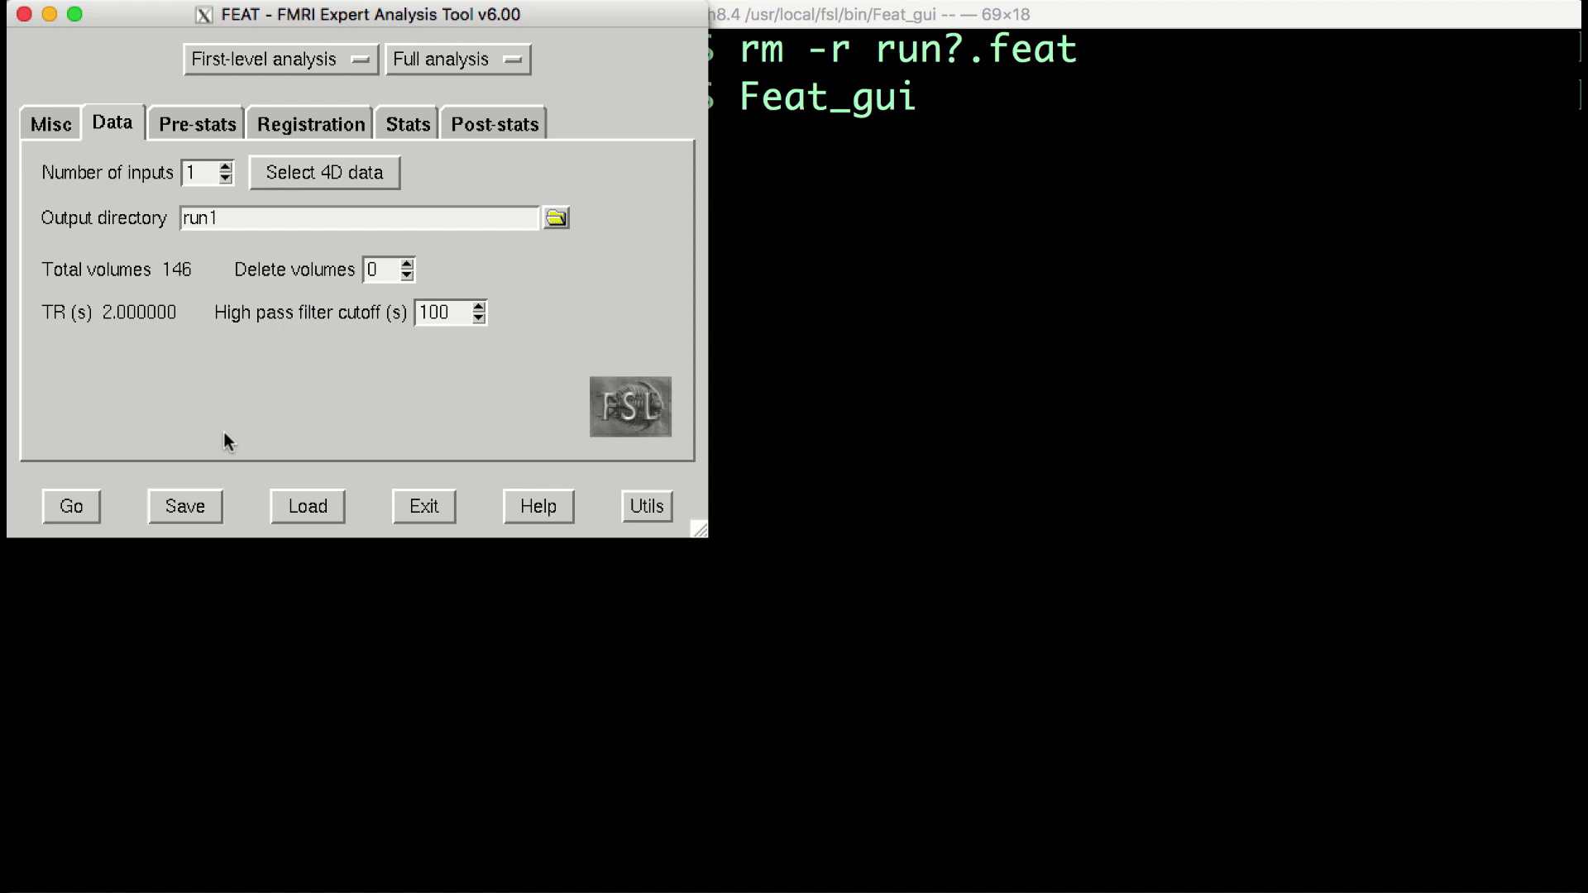
Suspend Feat_gui with Ctrl+Z and resume it in the background with bg
click(816, 321)
key(ctrl+z)
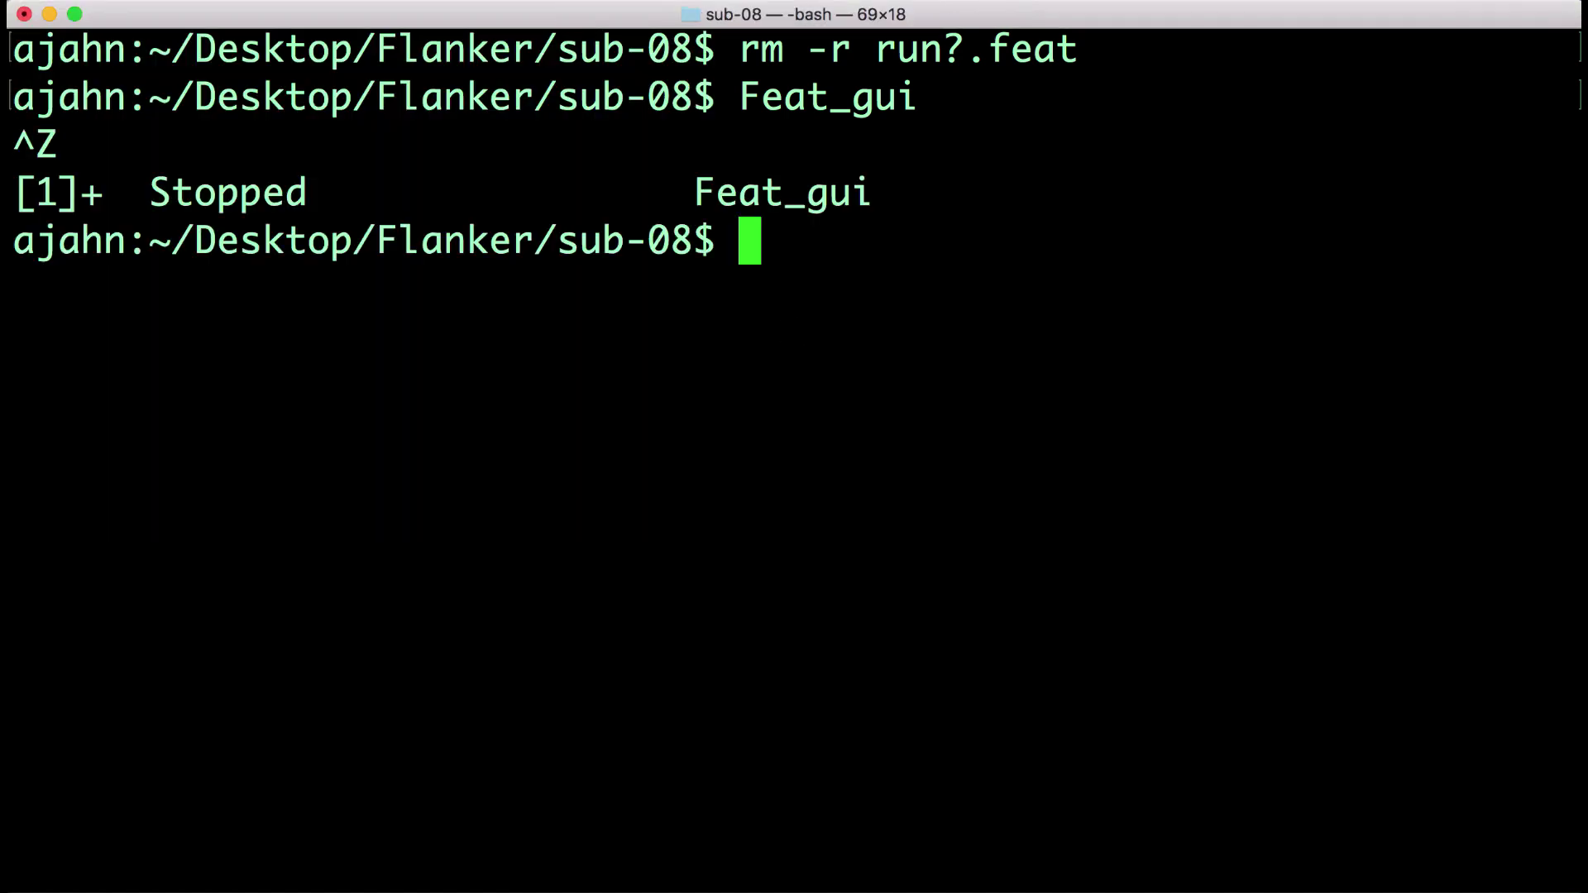
text(bg)
key(Return)
List sub-08 with ls and highlight design_run1.fsf to confirm it was saved
text(ls)
key(Return)
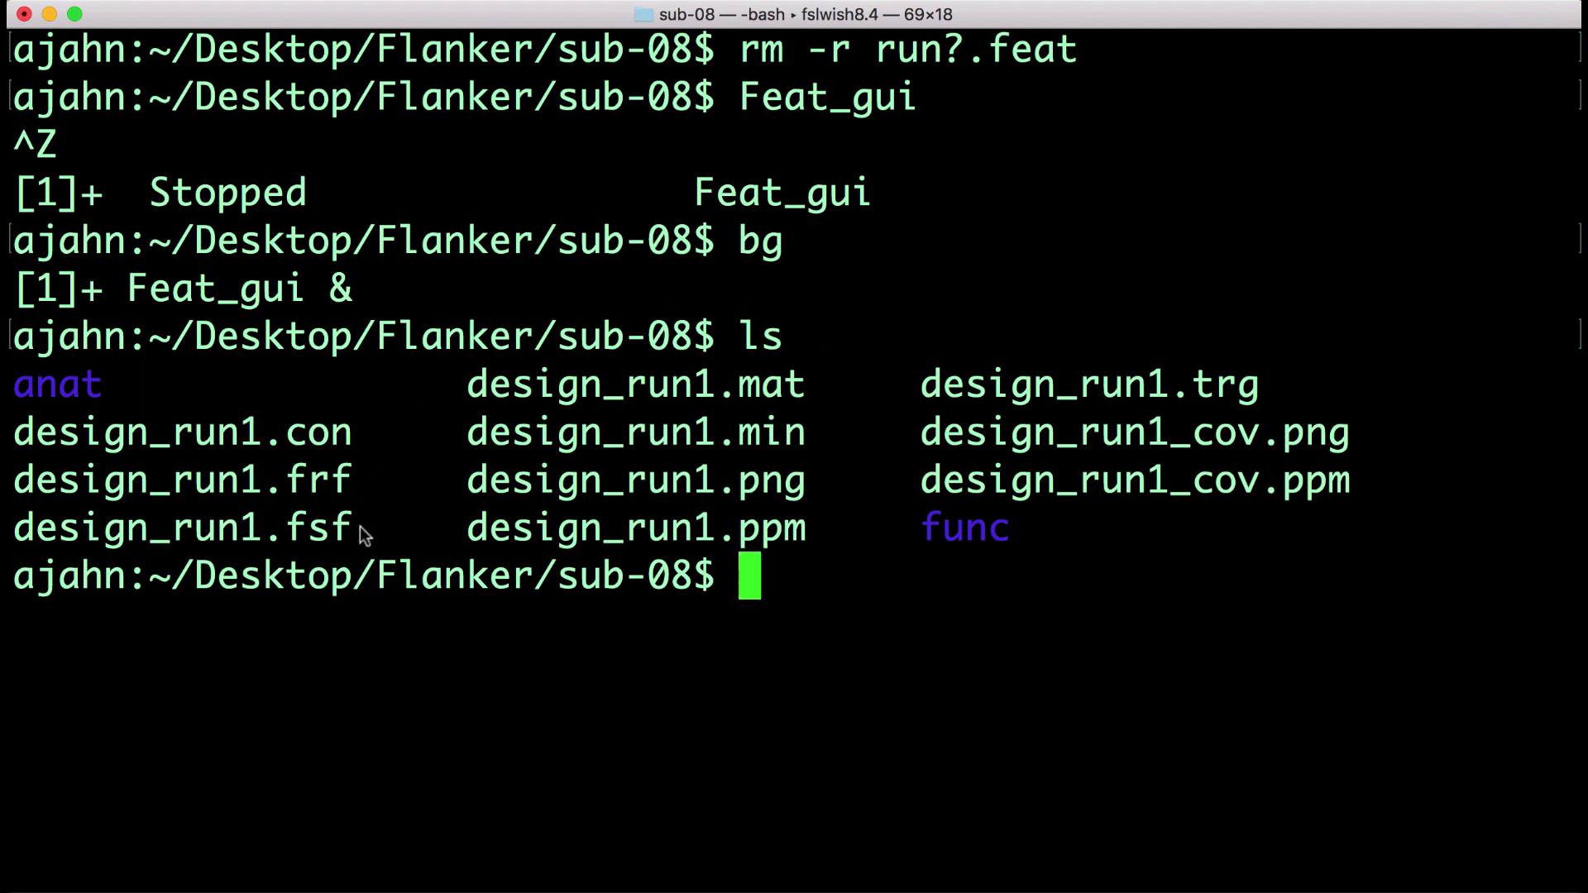
drag(355, 526, 21, 538)
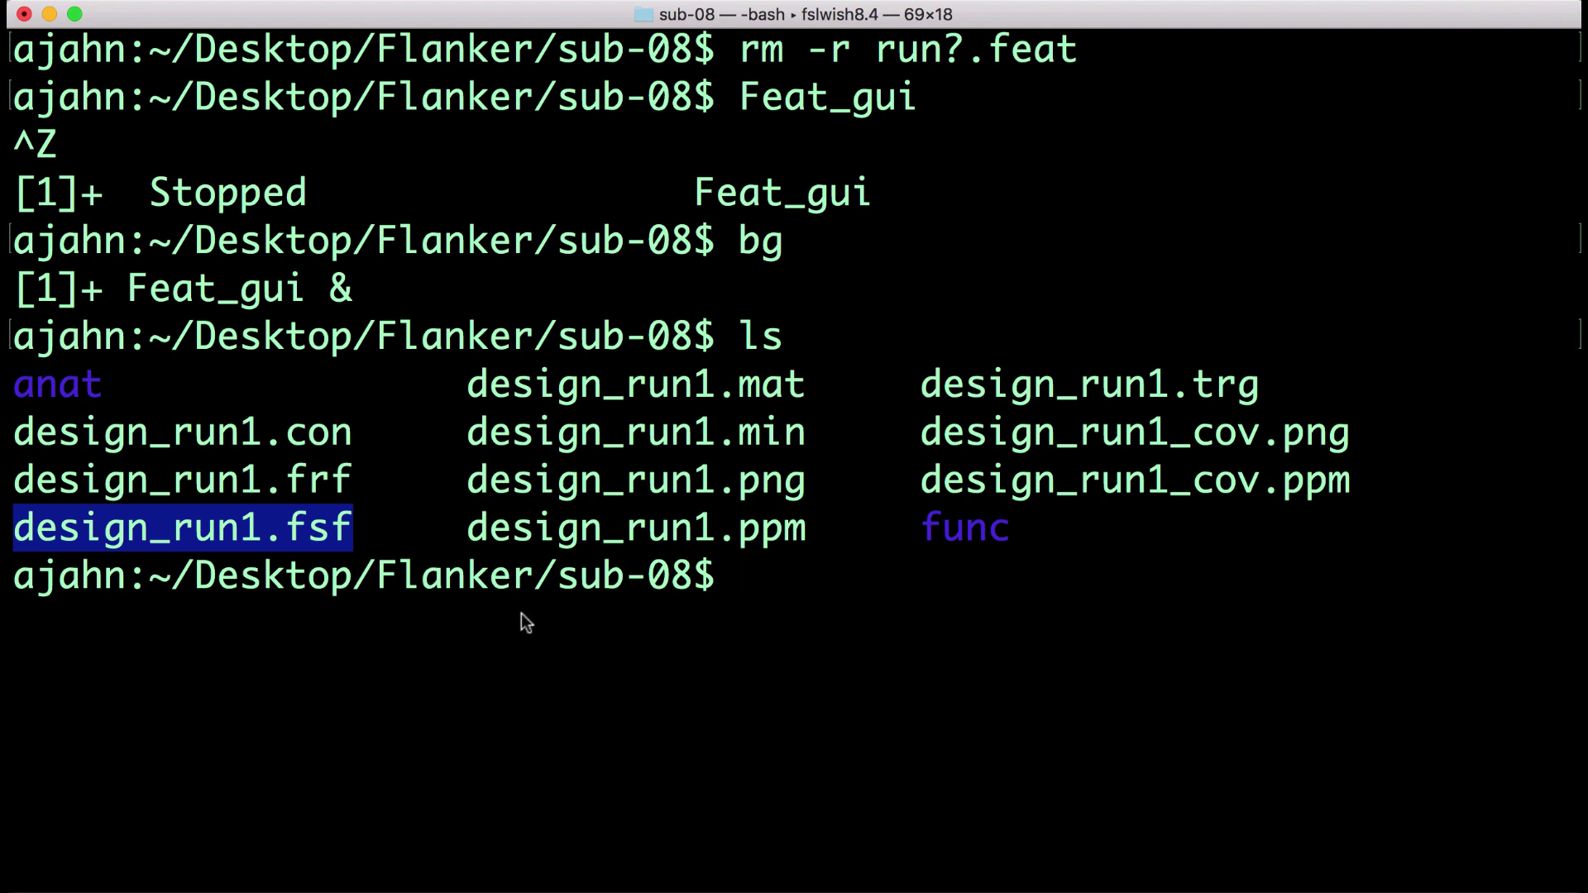
key(super+Tab)
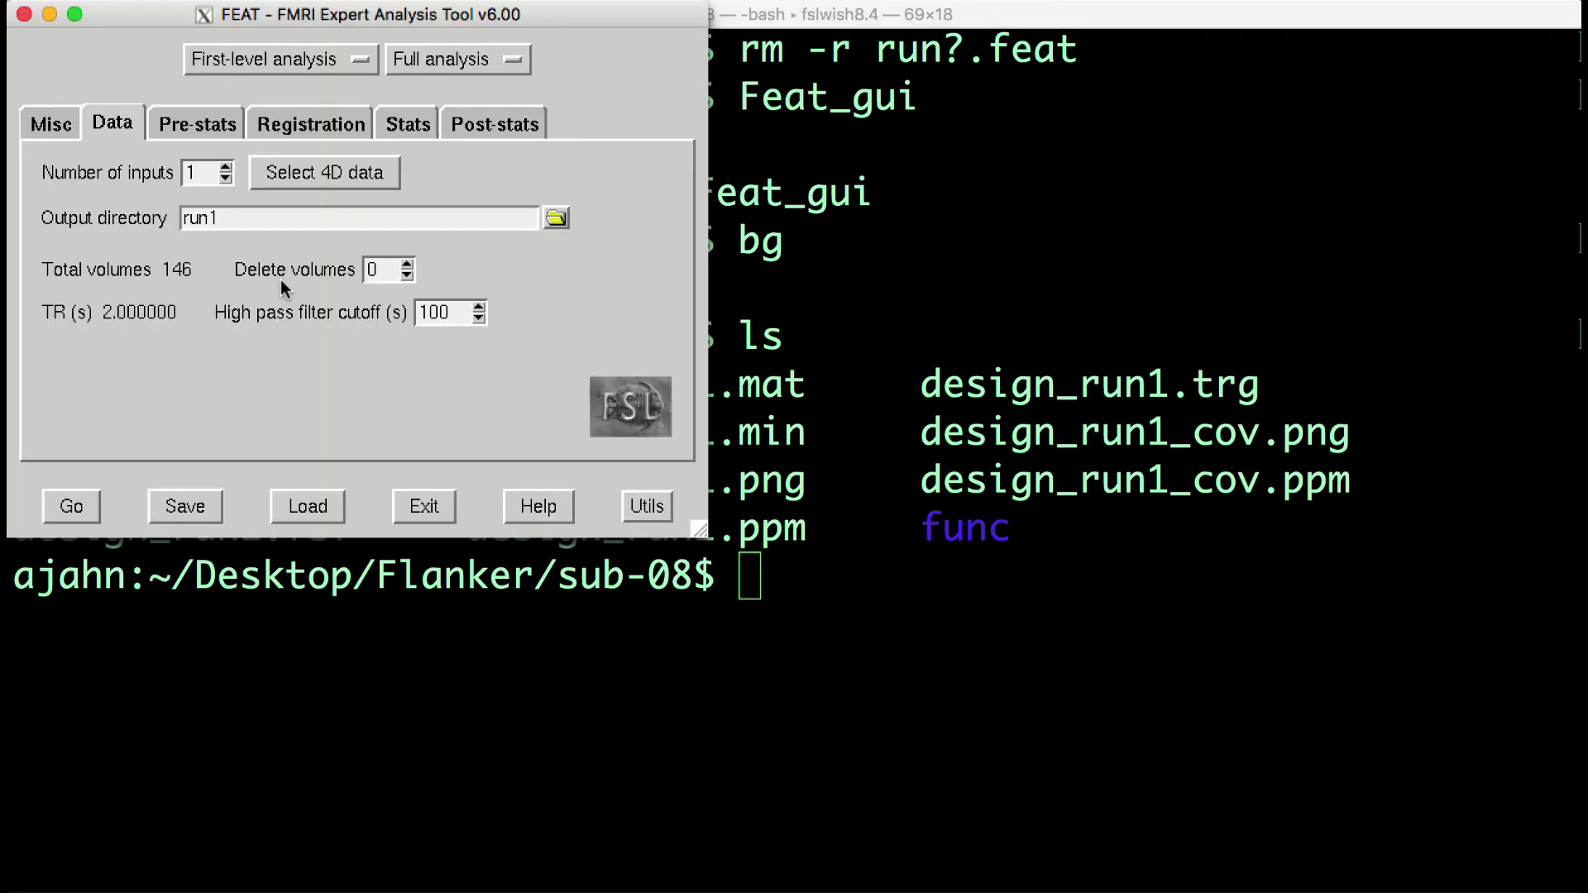
Load the run-2 BOLD file as 4D data and change the output name to run2
click(311, 175)
click(704, 71)
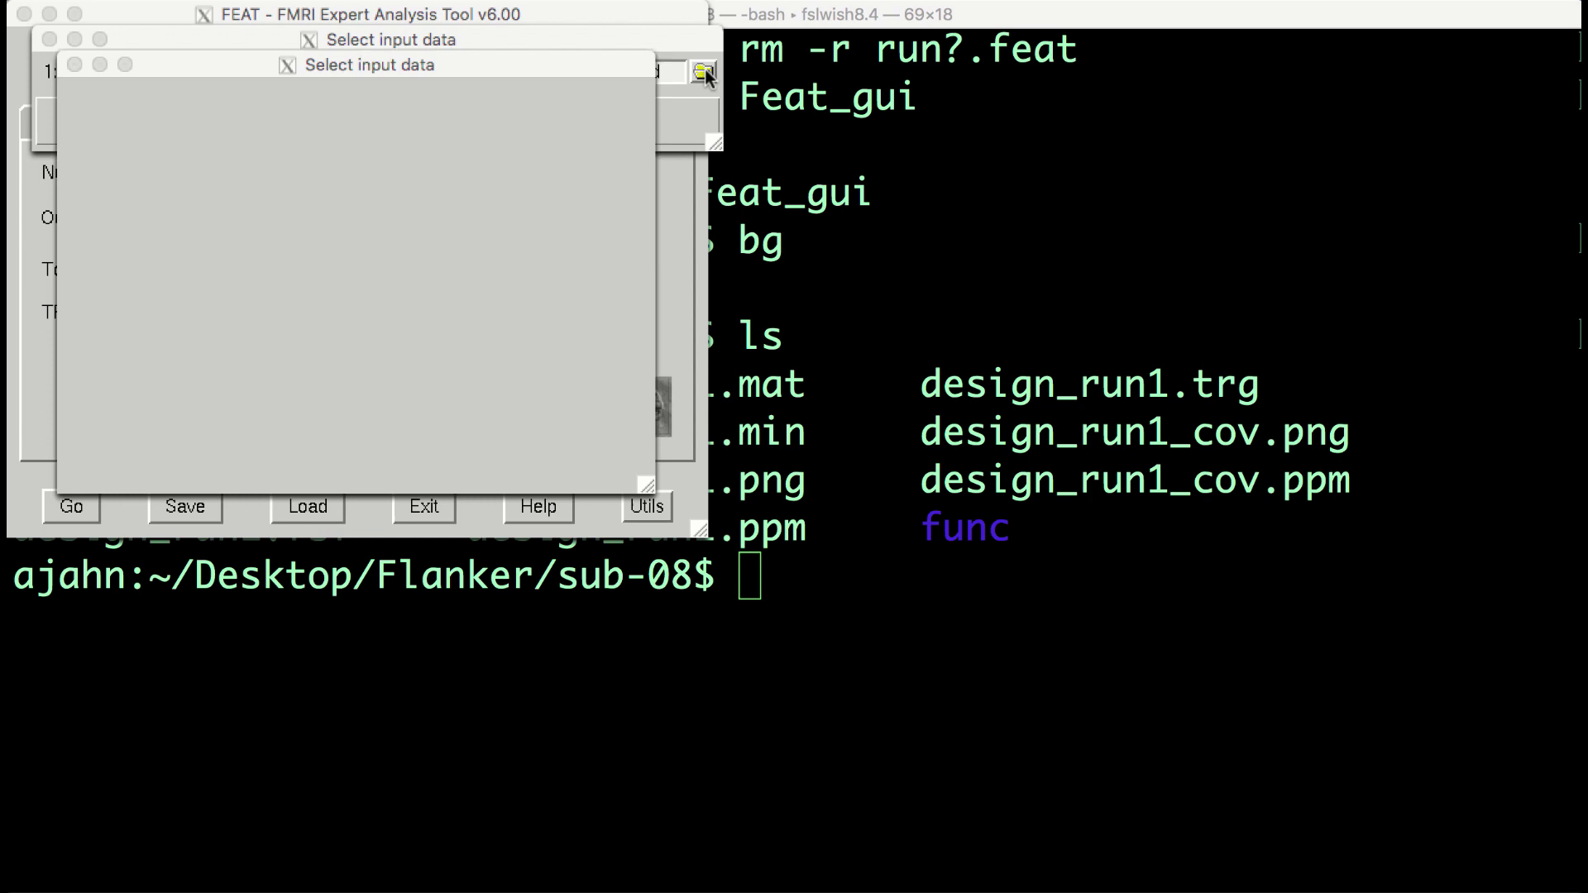
double_click(464, 194)
click(549, 118)
click(345, 218)
key(BackSpace)
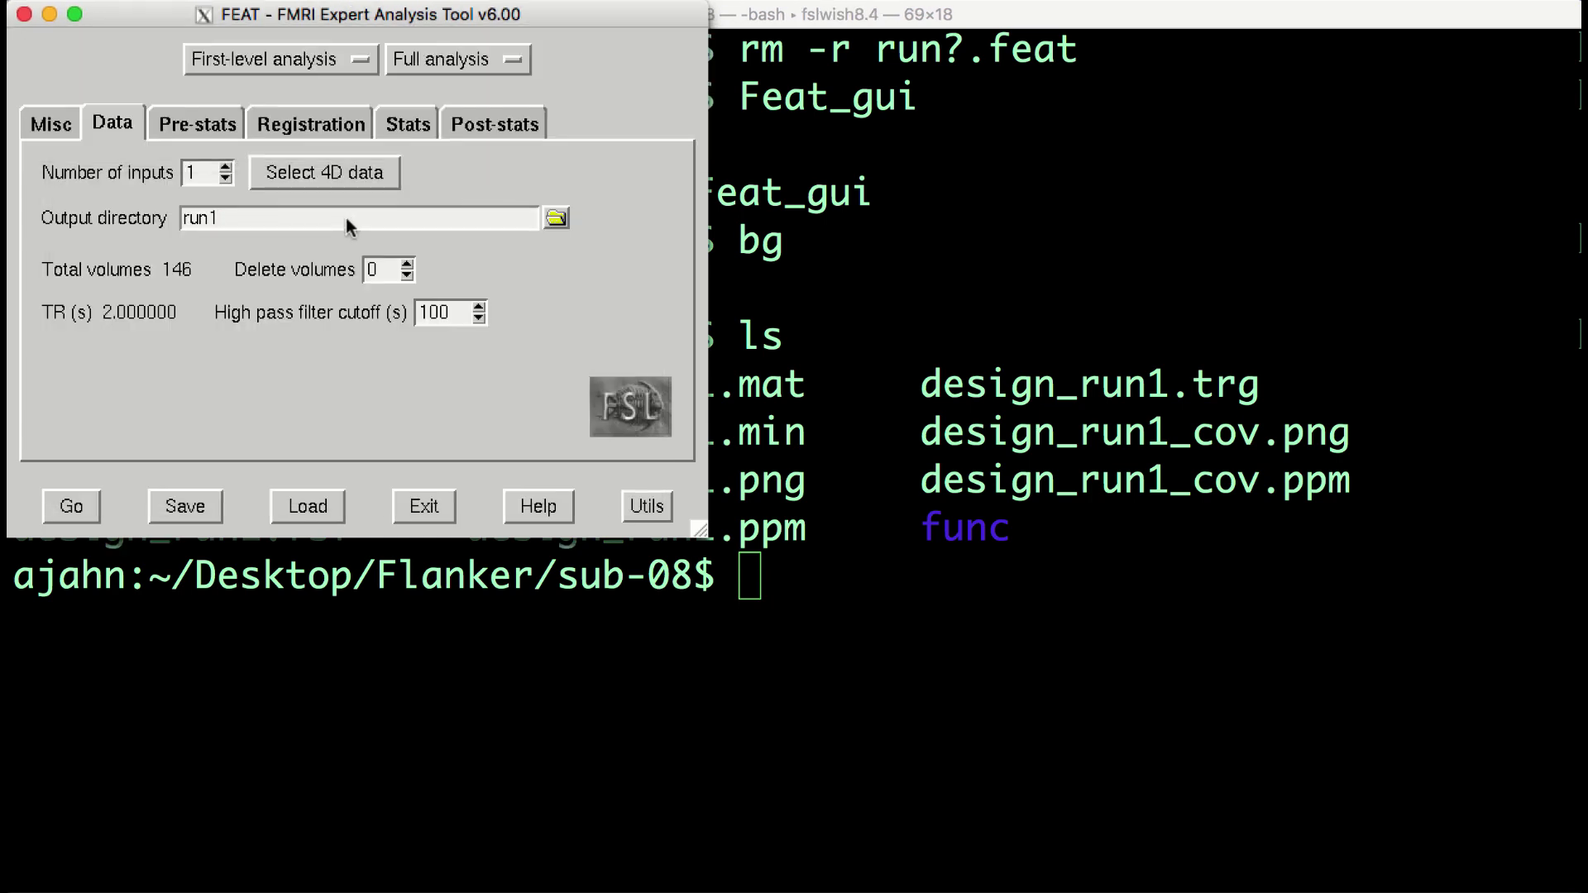
text(2)
Point EV1 and EV2 at run 2's event timing files, including the congruent file for EV2
click(398, 126)
click(158, 407)
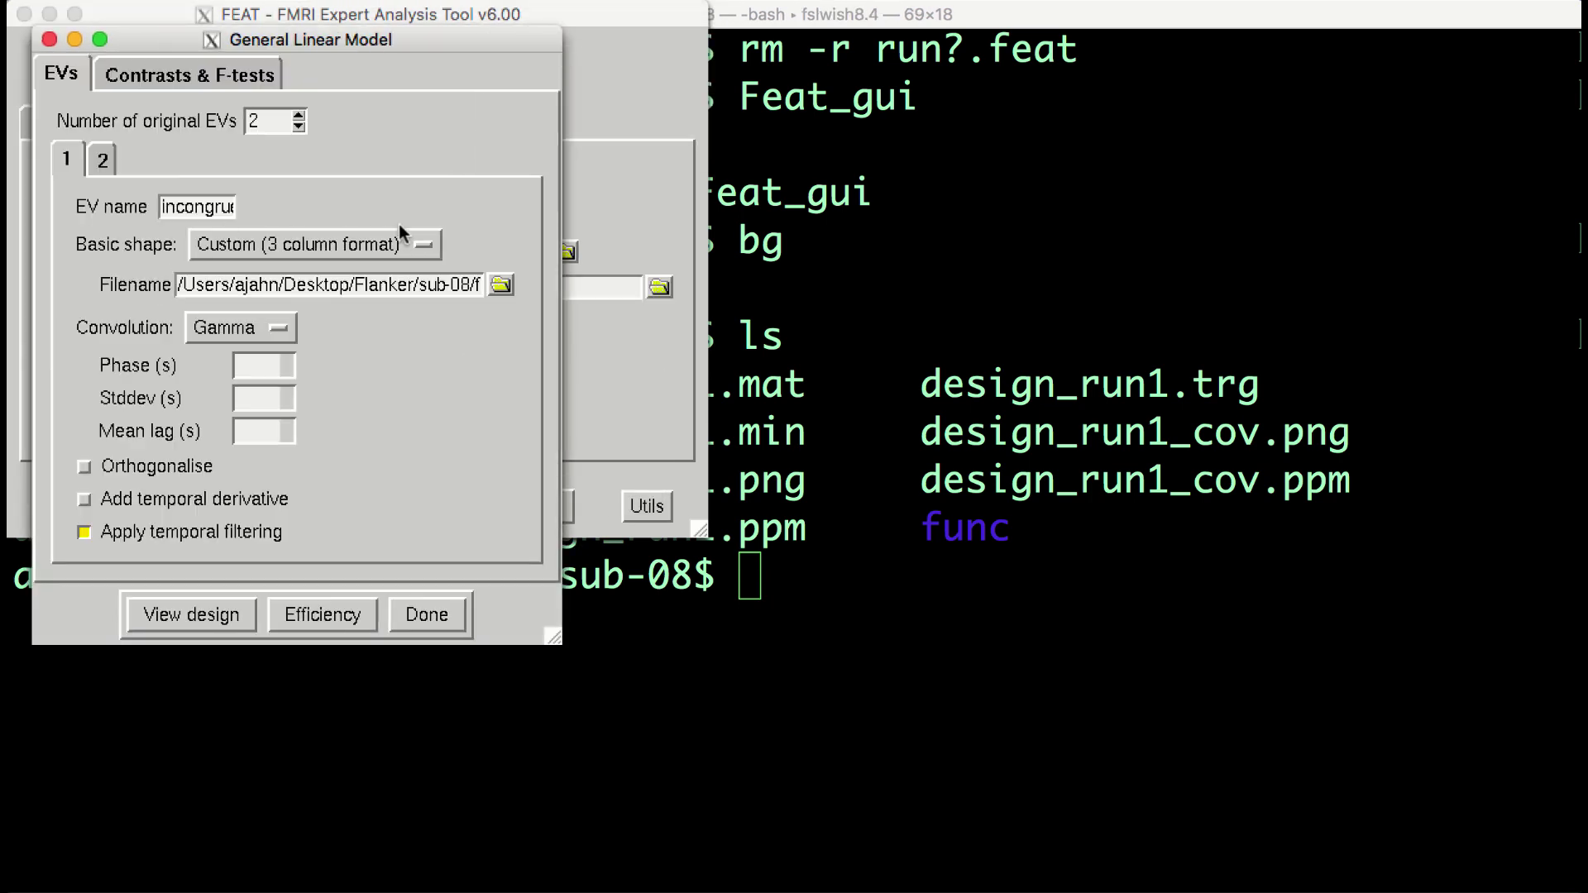
click(507, 286)
double_click(497, 239)
click(103, 159)
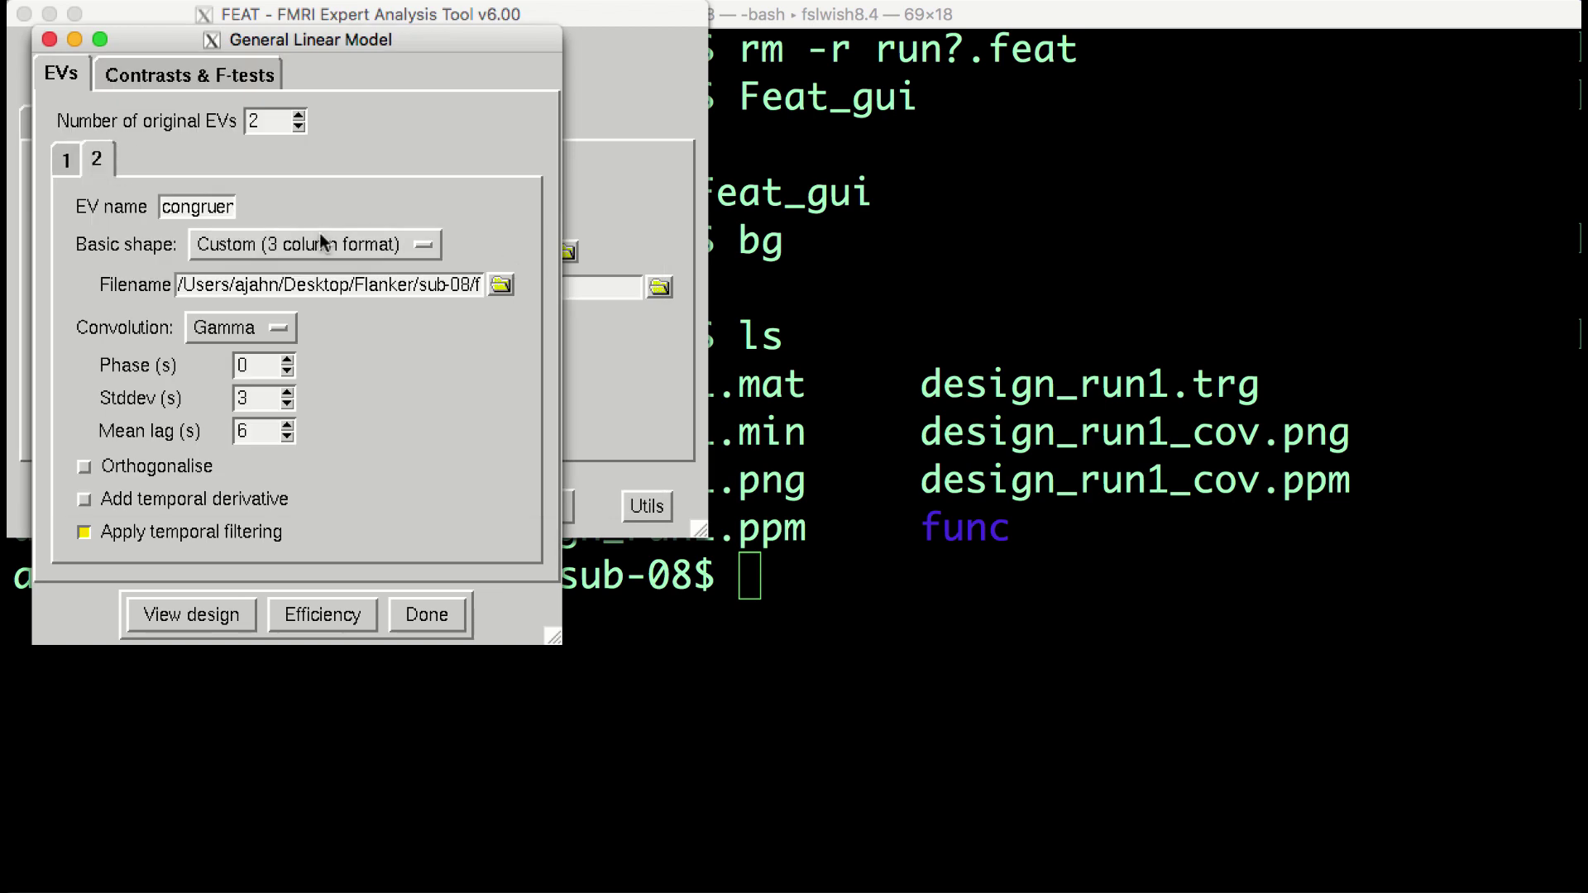
click(503, 281)
double_click(444, 210)
click(426, 613)
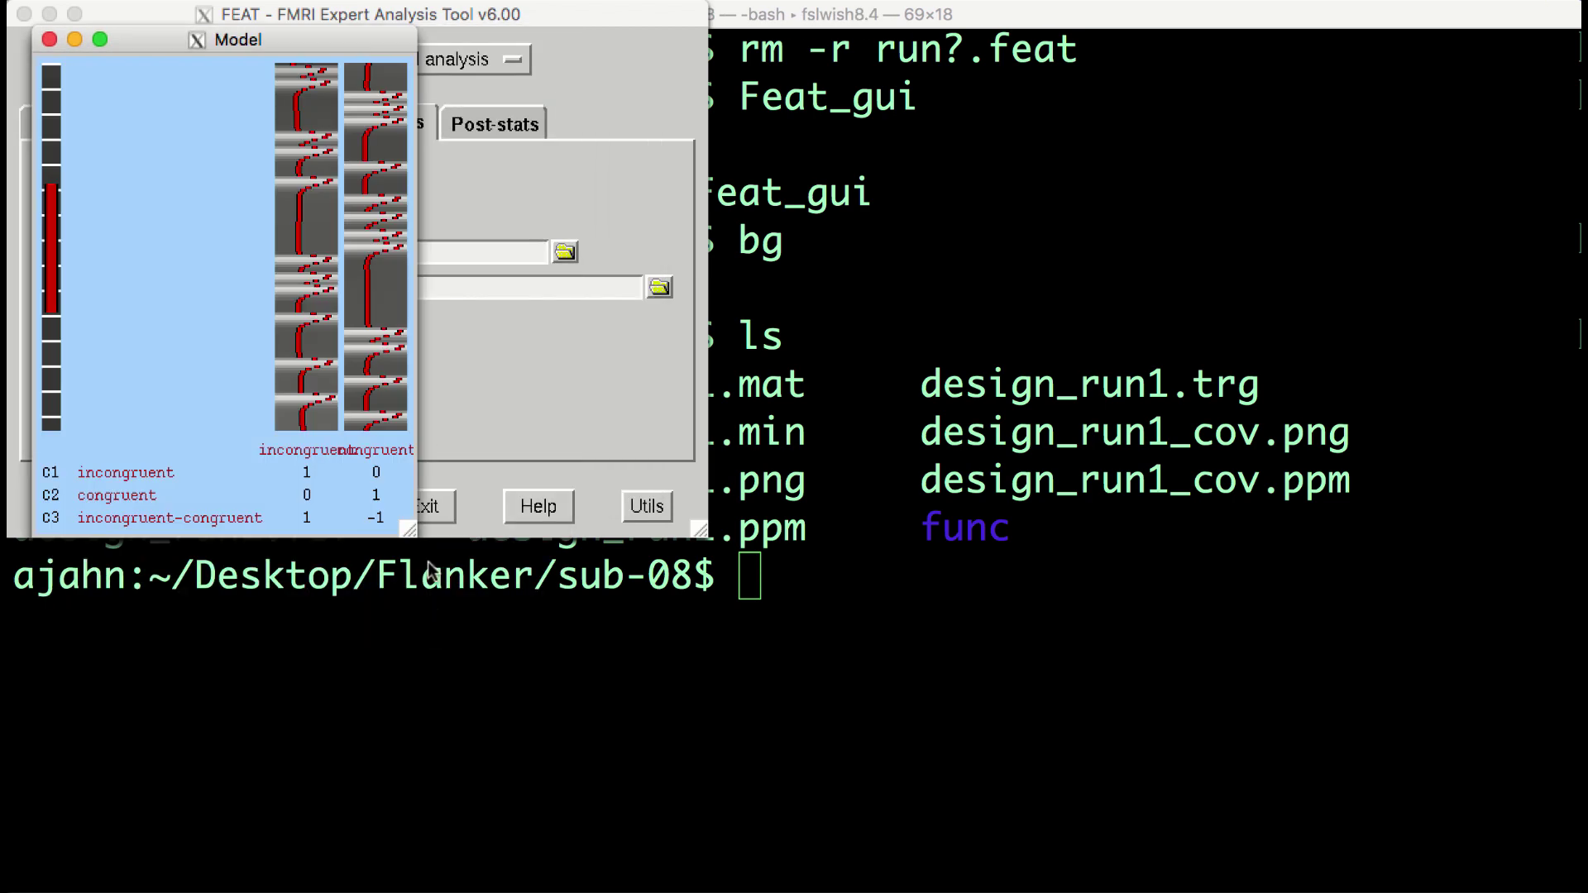
click(49, 39)
Save the run-2 setup as design_run2
click(116, 124)
click(192, 507)
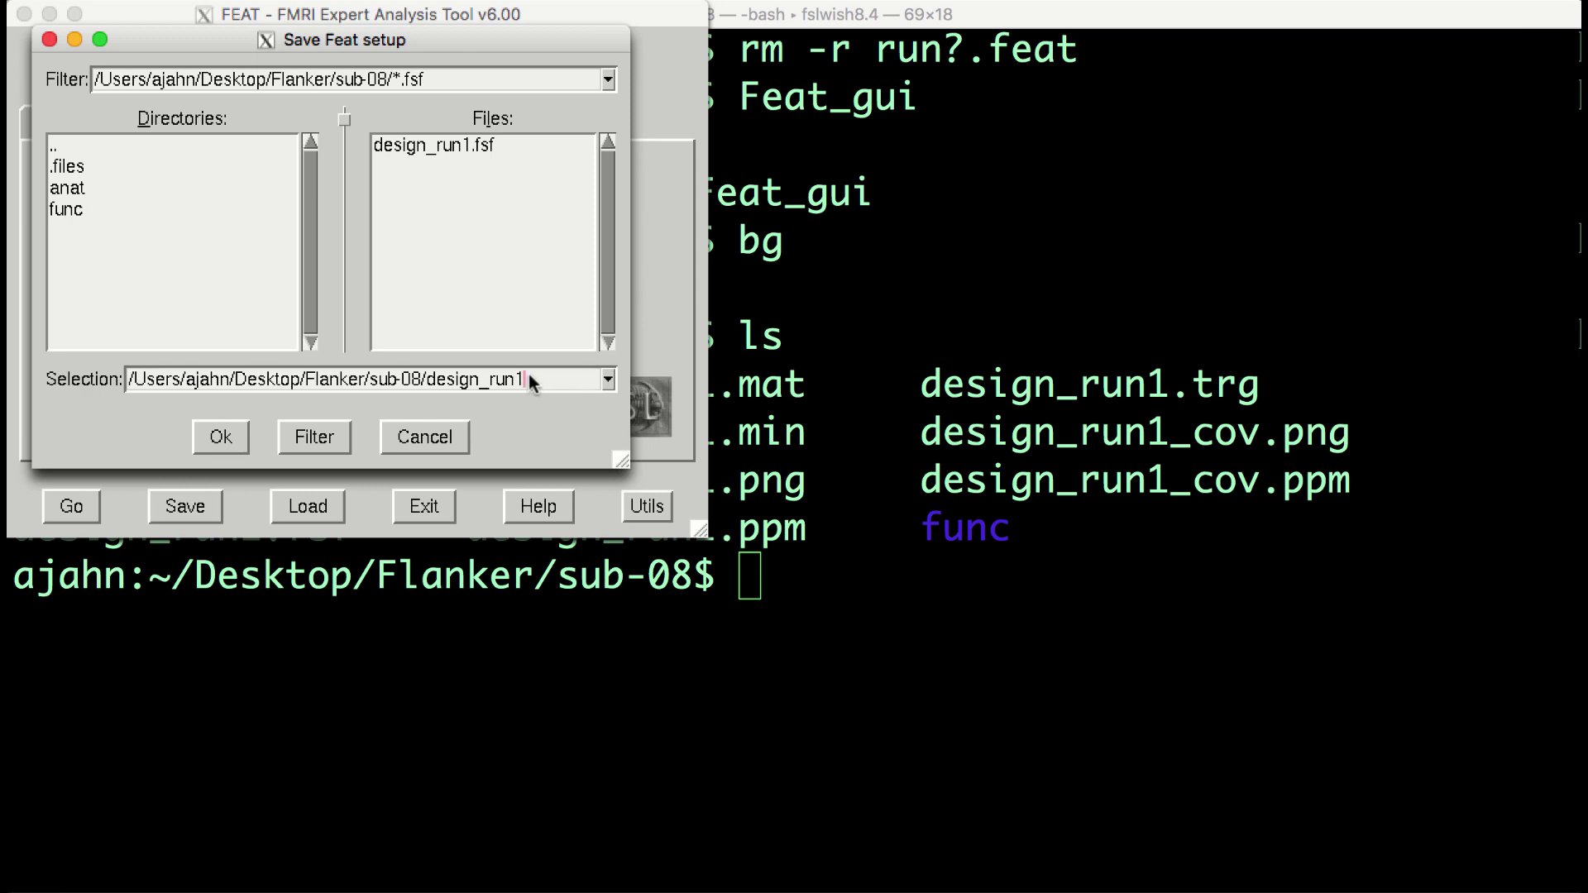
key(BackSpace)
text(2)
click(220, 437)
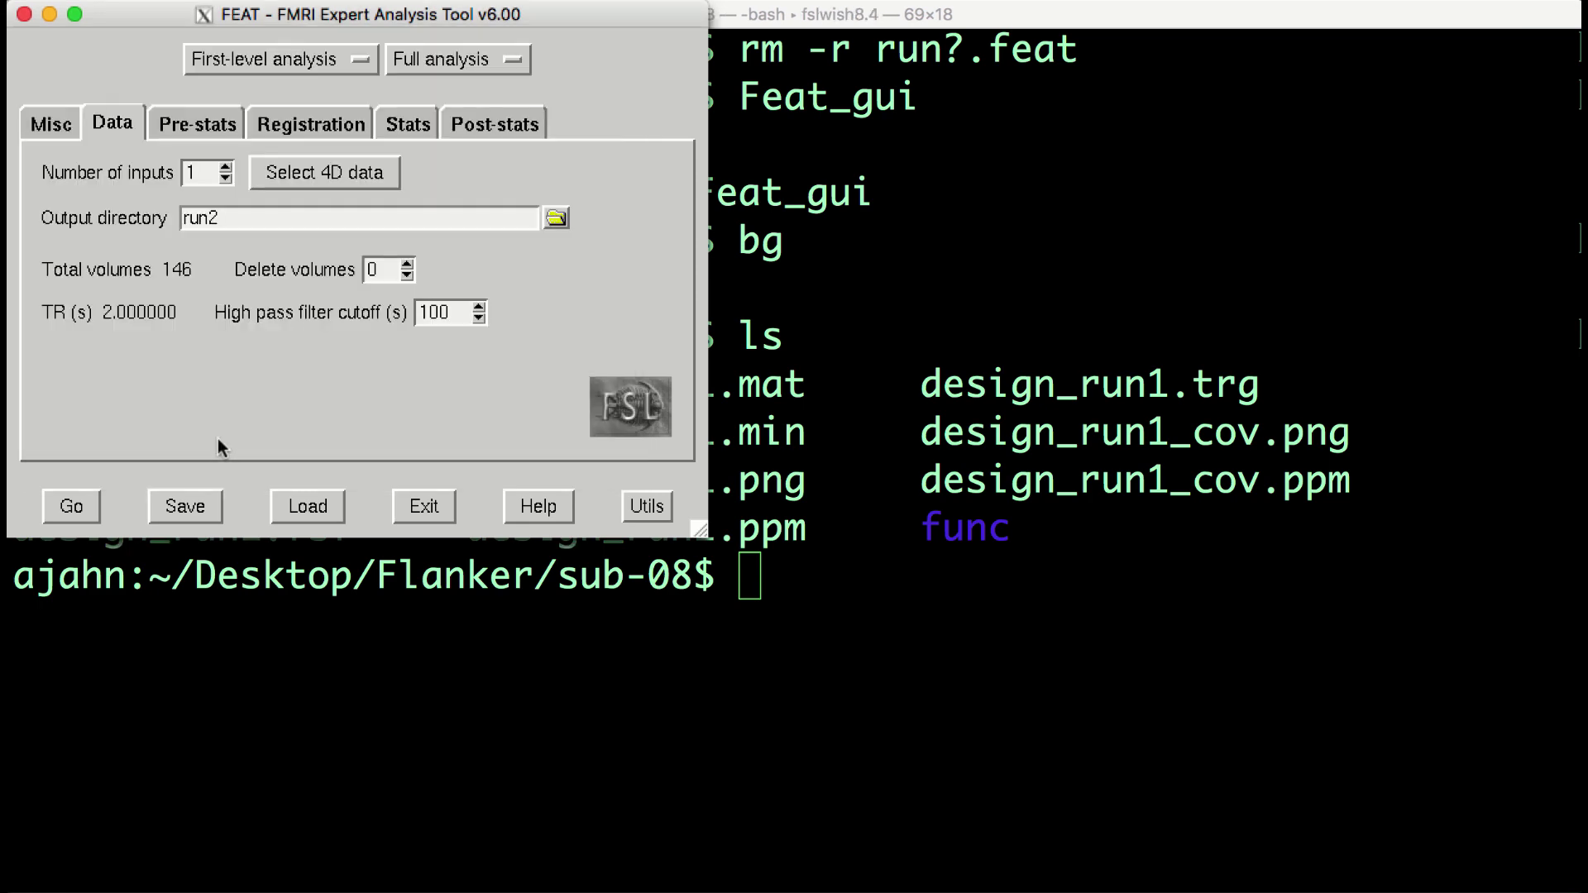
Close FEAT, list sub-08, and copy both .fsf files to Flanker with cp *.fsf ..
click(24, 14)
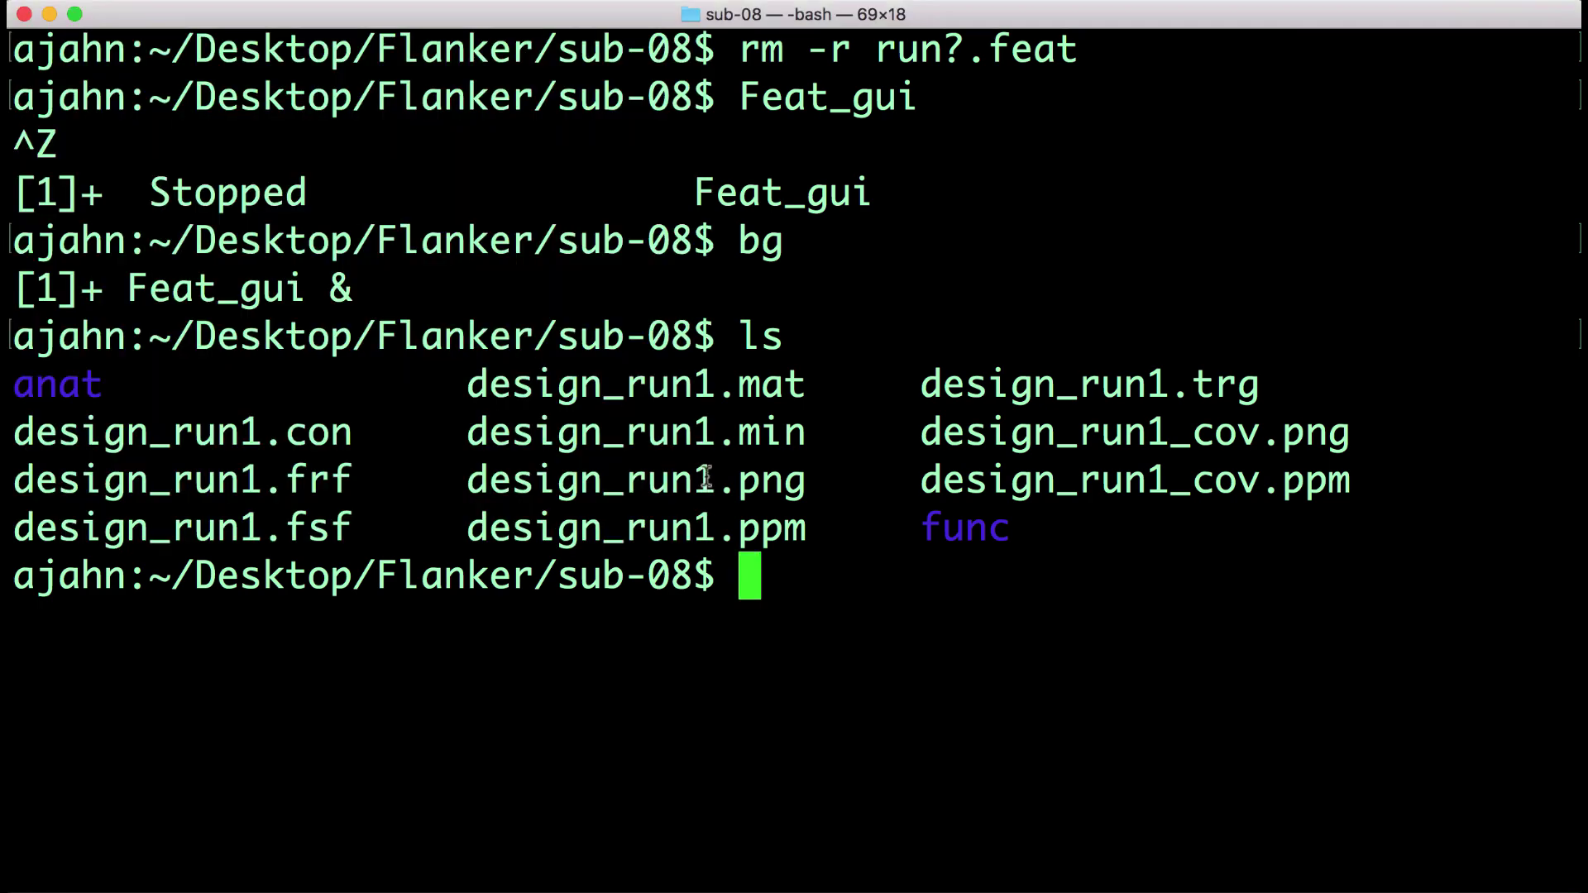
text(ls)
key(Return)
text(cp )
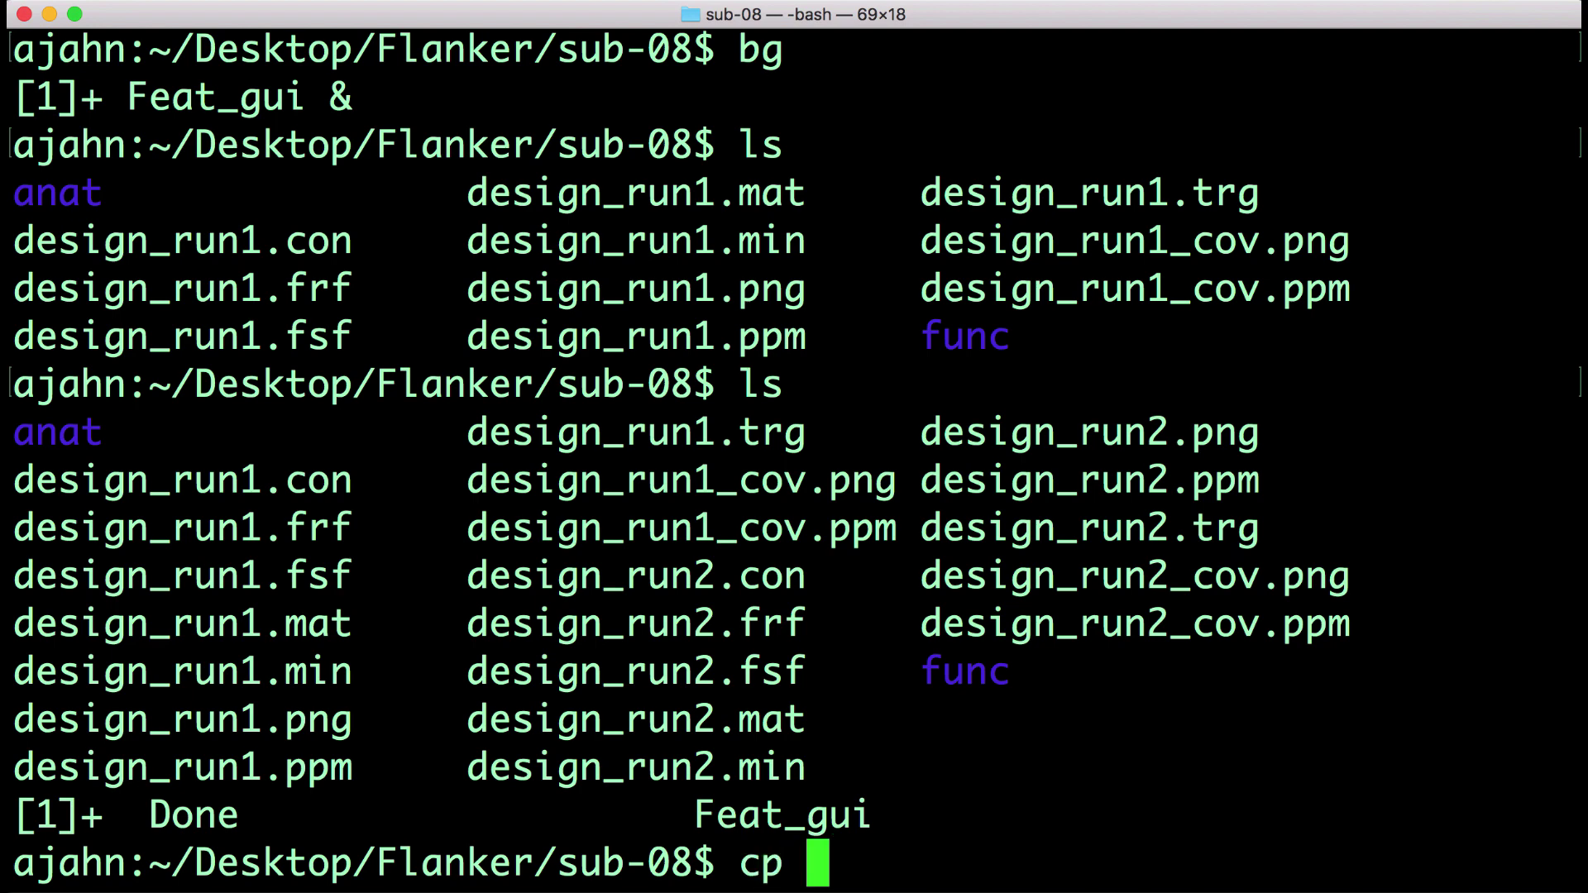
text(*.fsf ..)
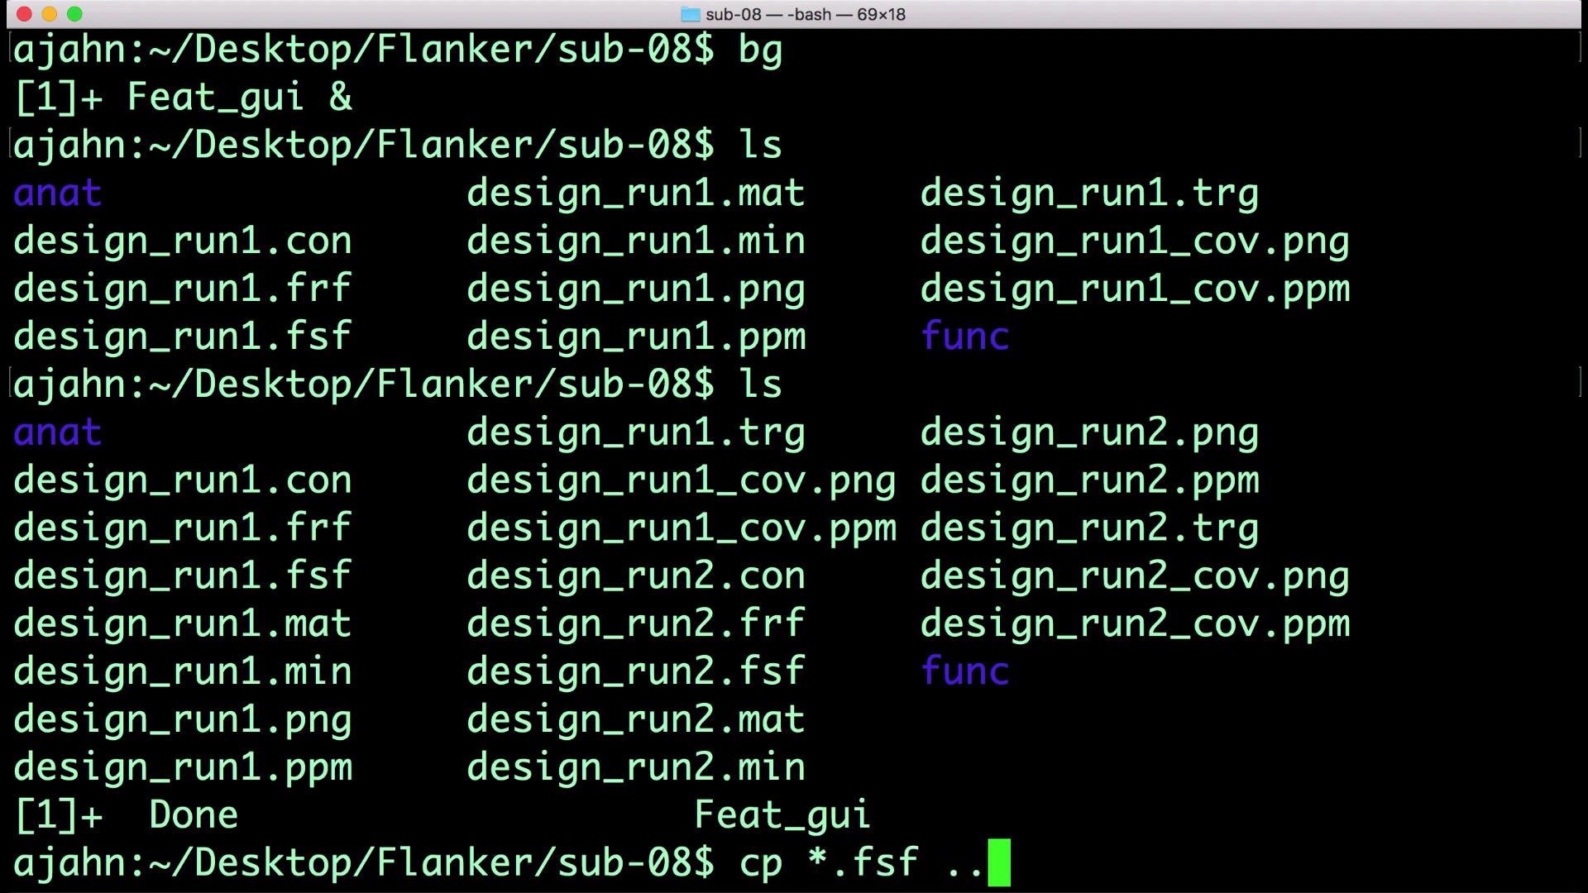
key(Return)
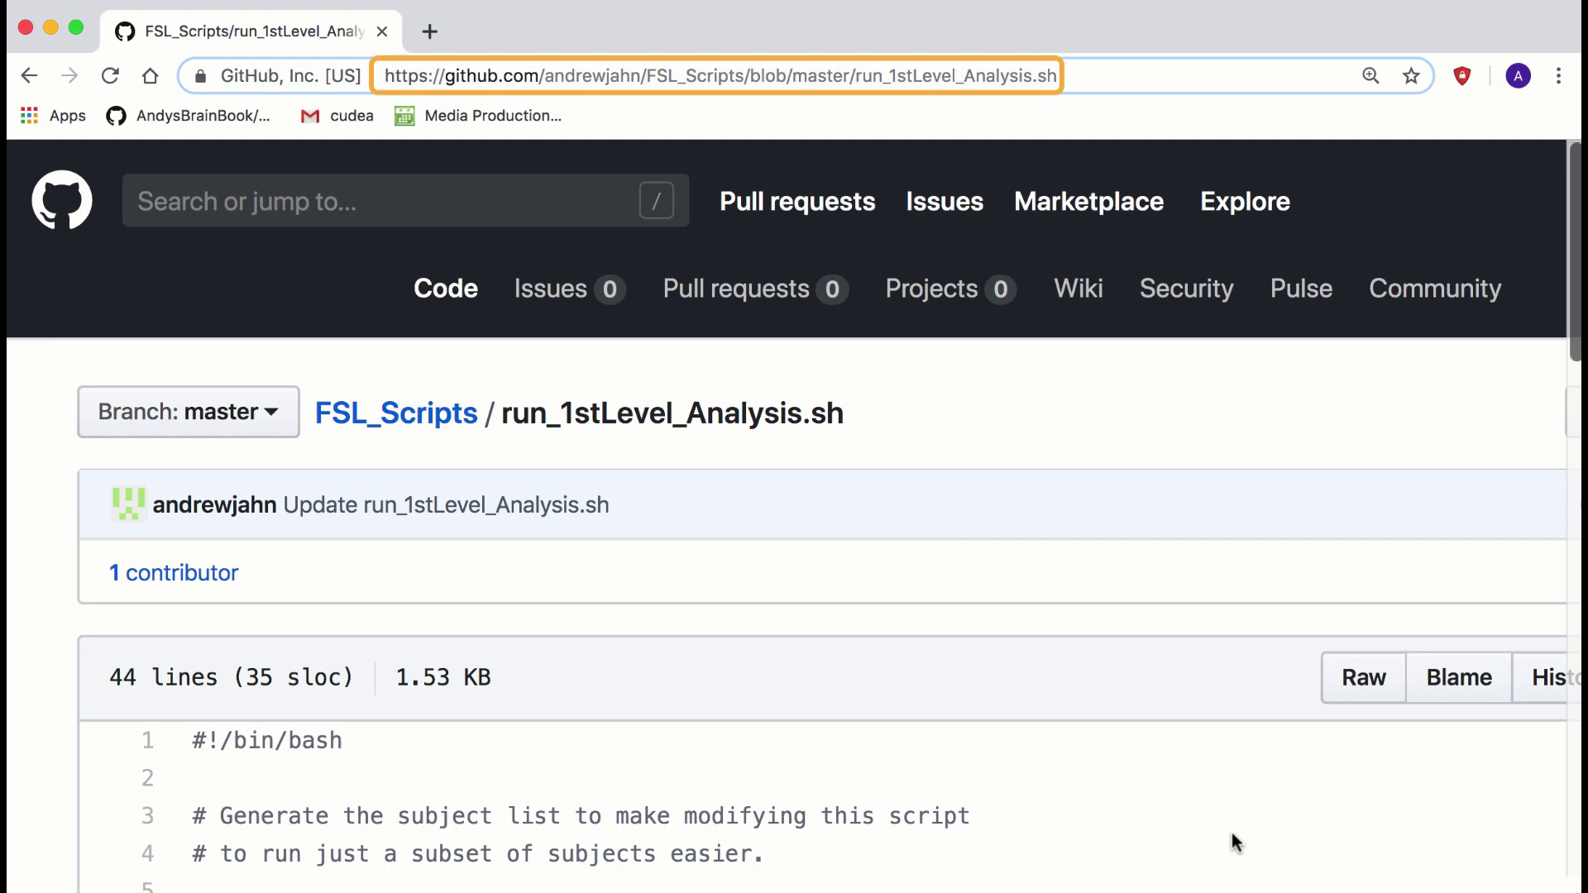
Save the raw run_1stLevel_Analysis.sh script from GitHub into the Flanker folder
scroll(1204, 801, down, 3)
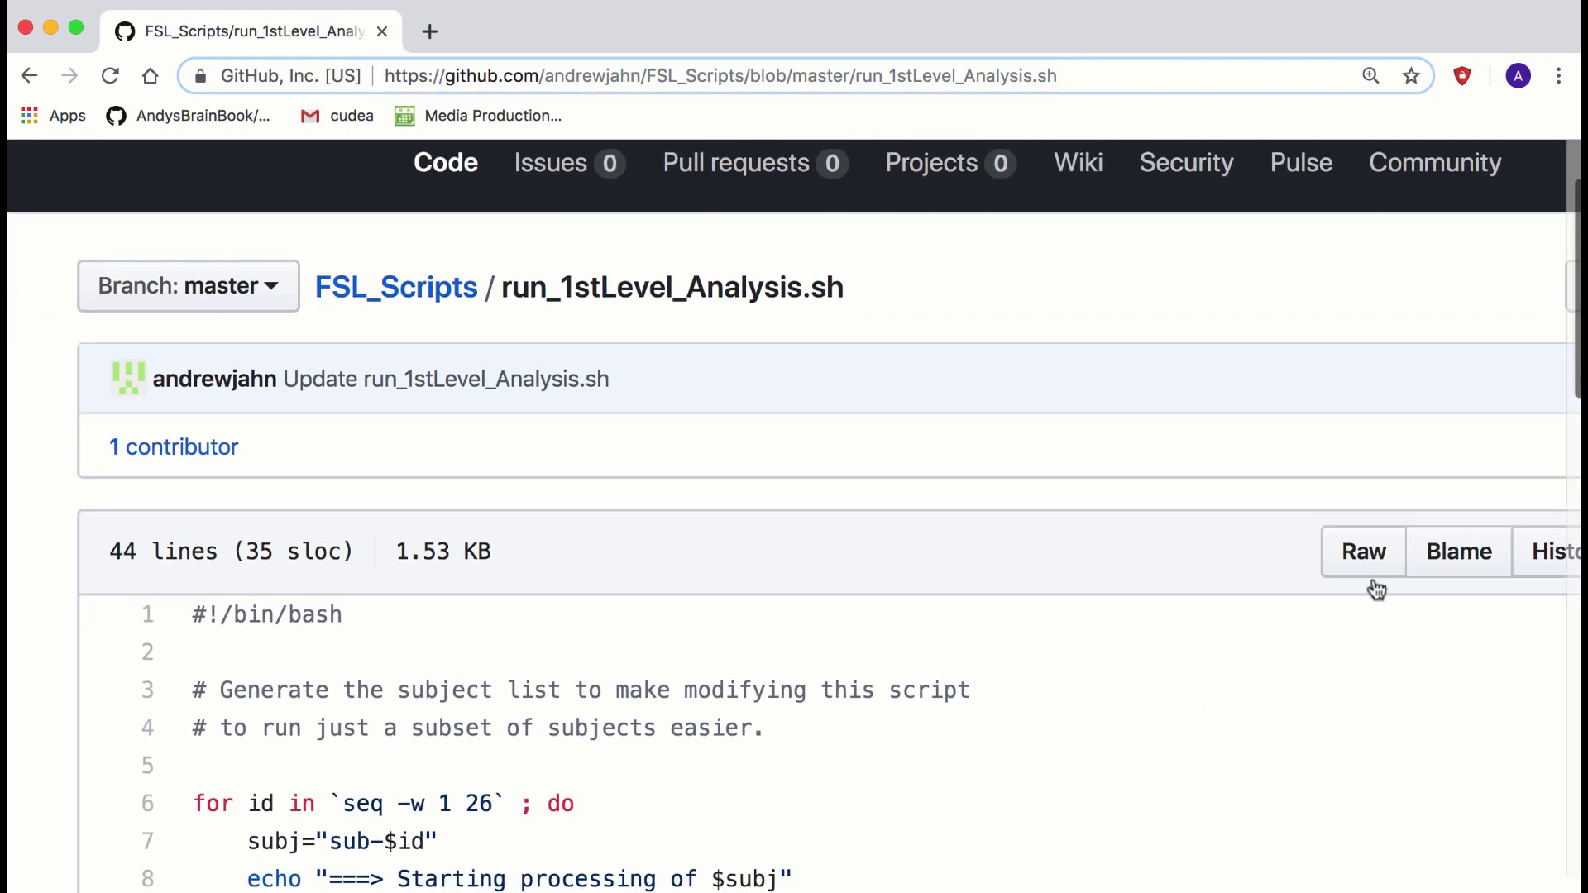
click(1364, 563)
right_click(1034, 576)
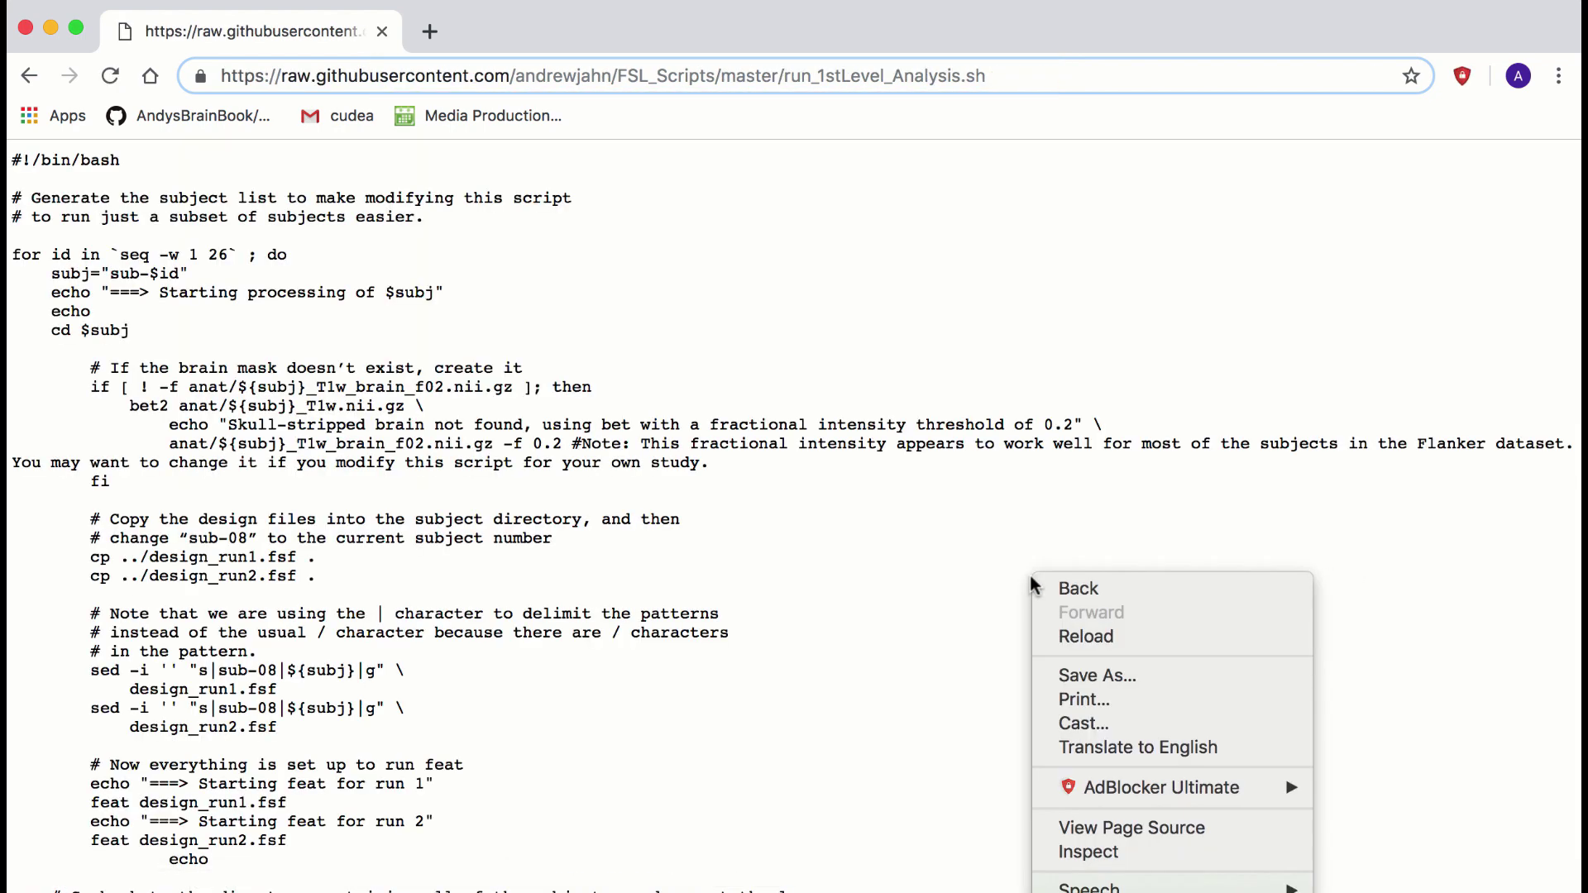
click(1088, 675)
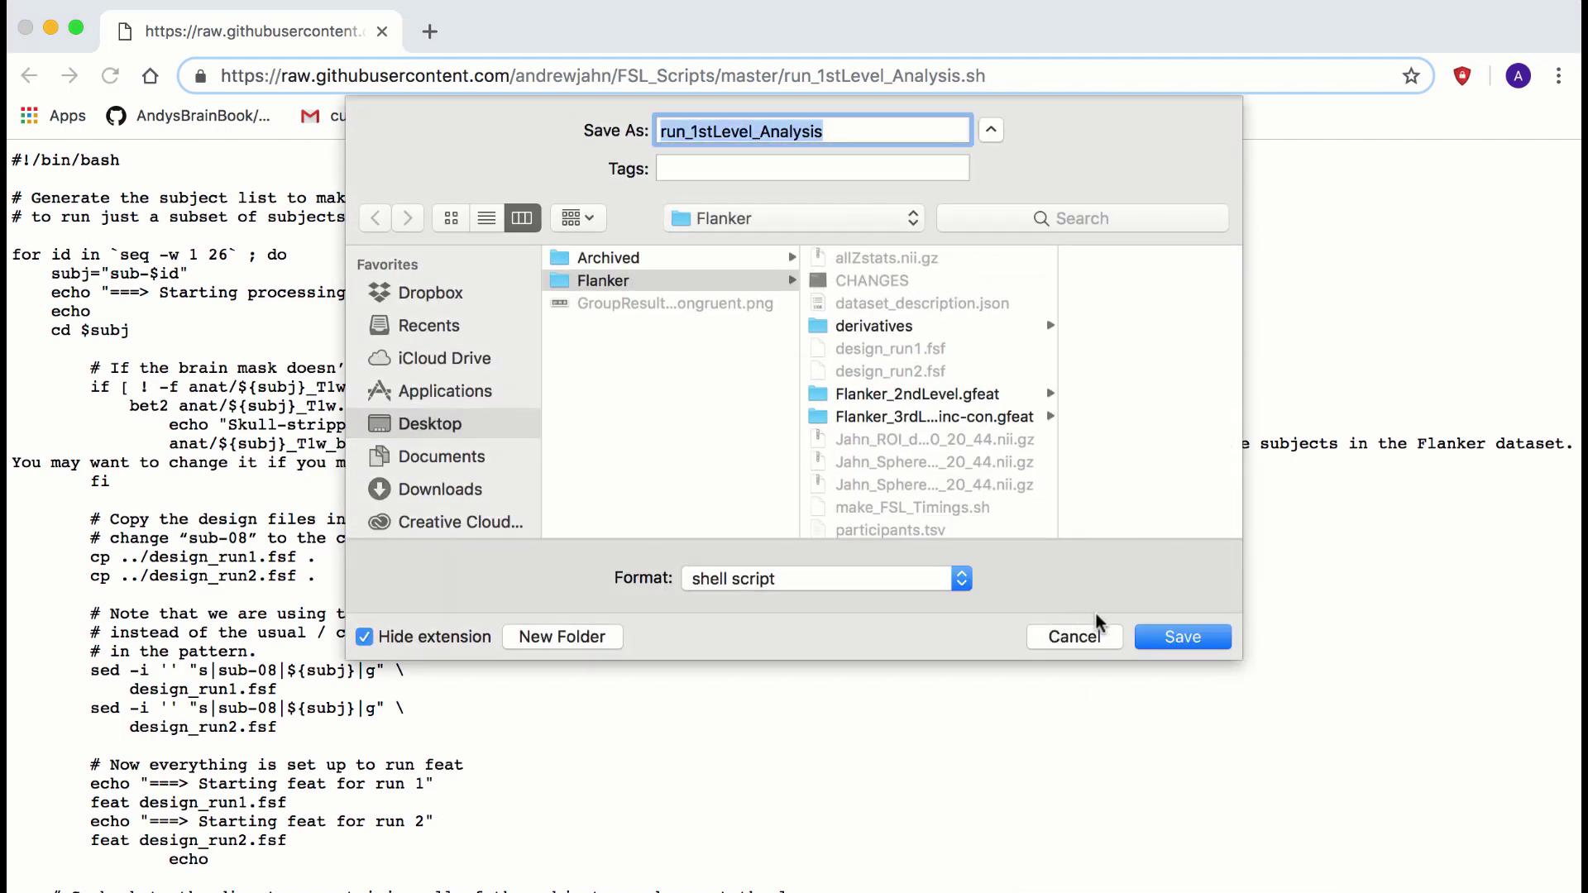
click(1170, 634)
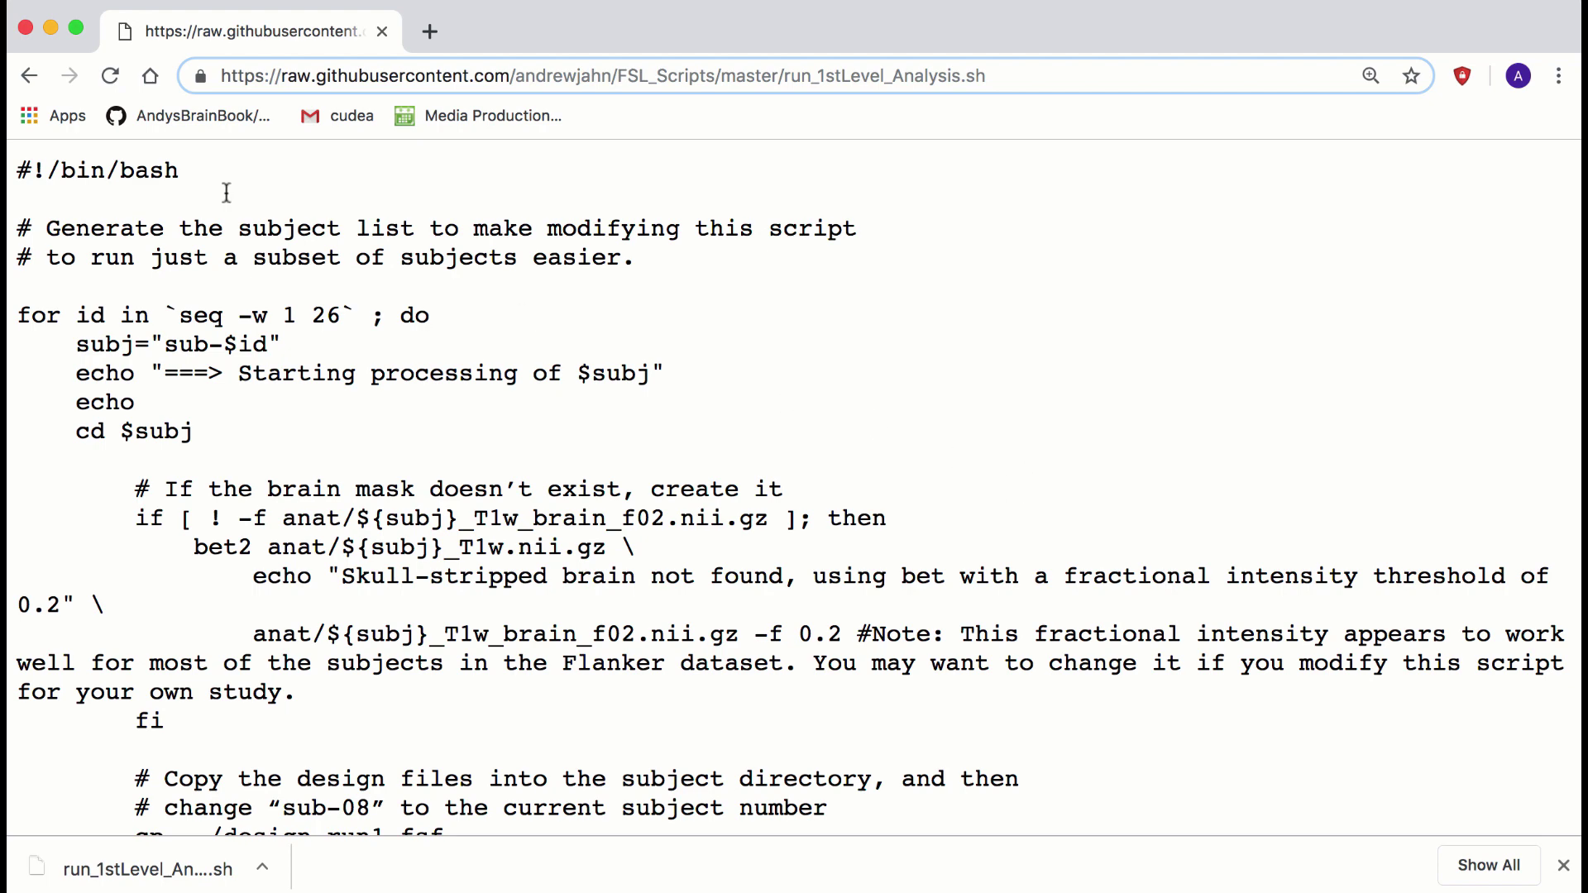
drag(193, 180, 10, 184)
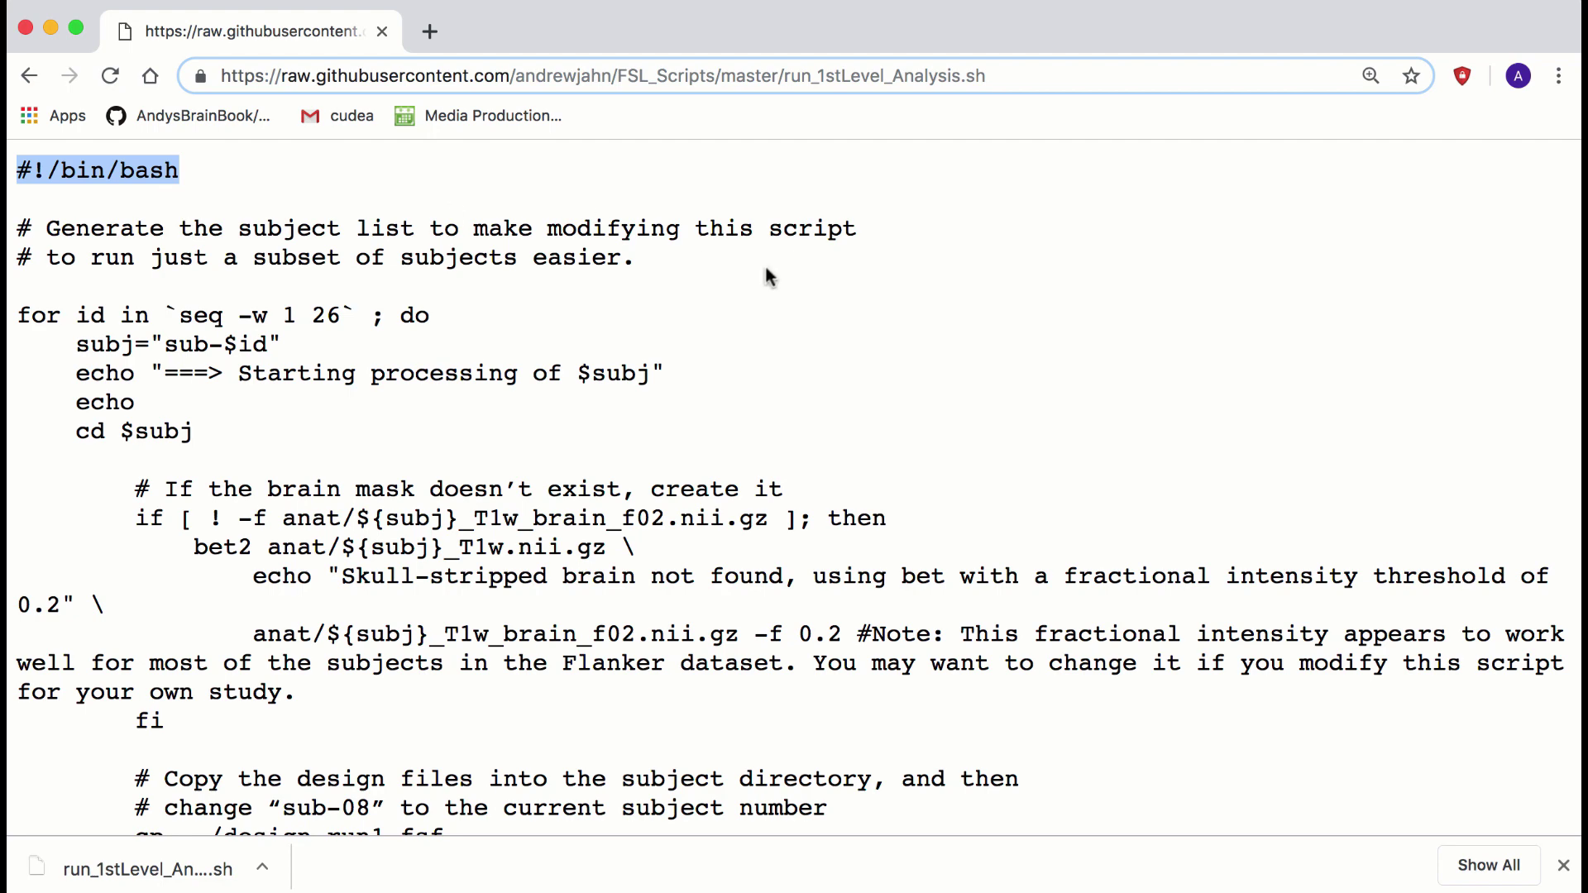
drag(636, 261, 9, 239)
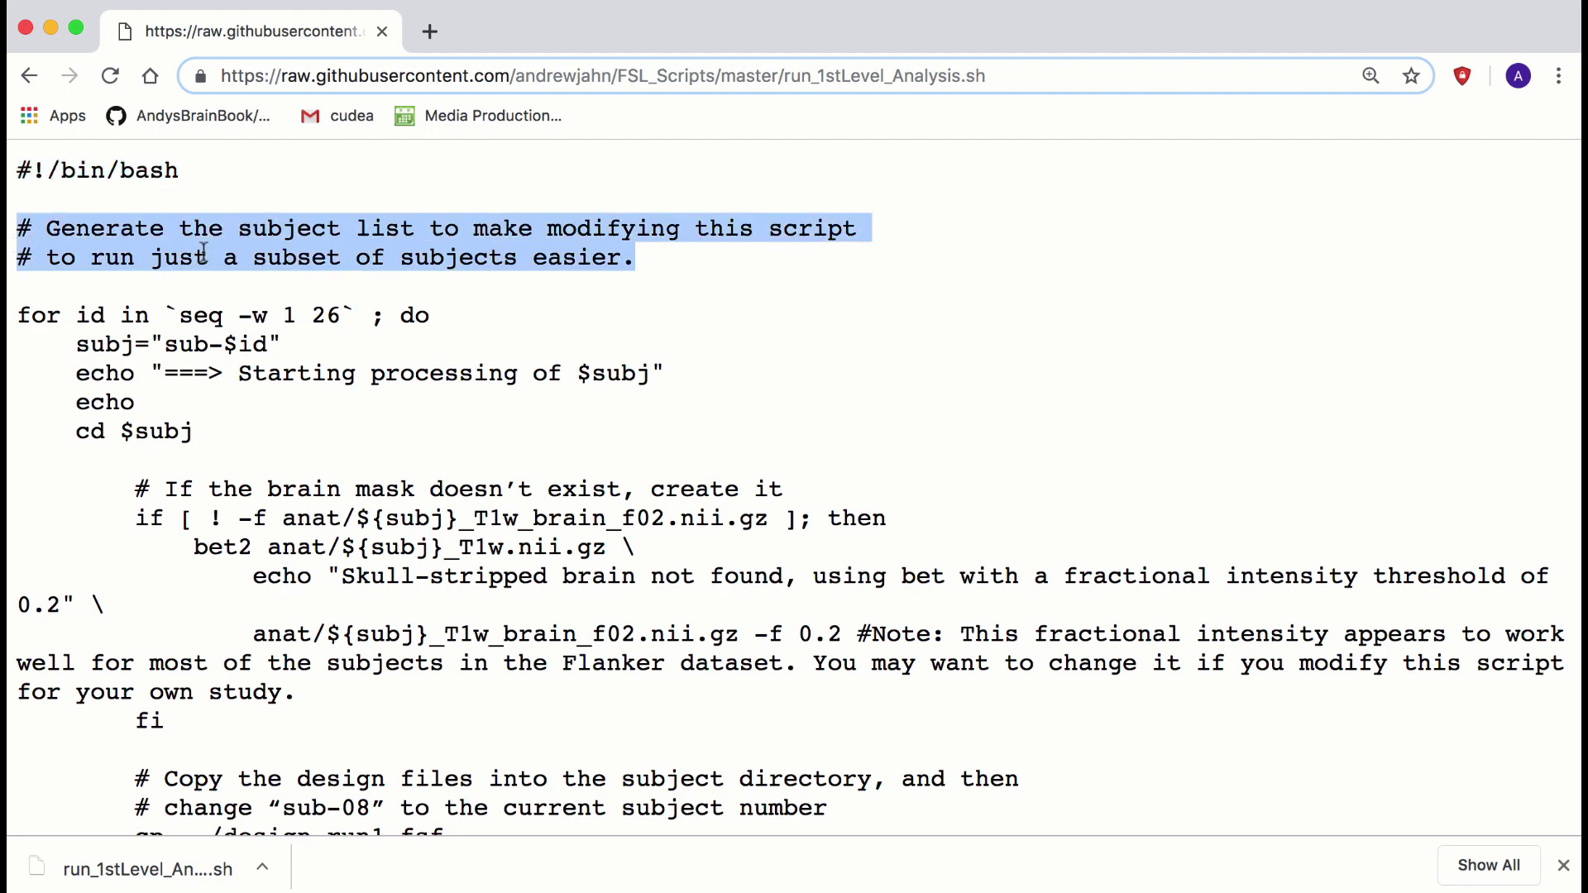
click(641, 283)
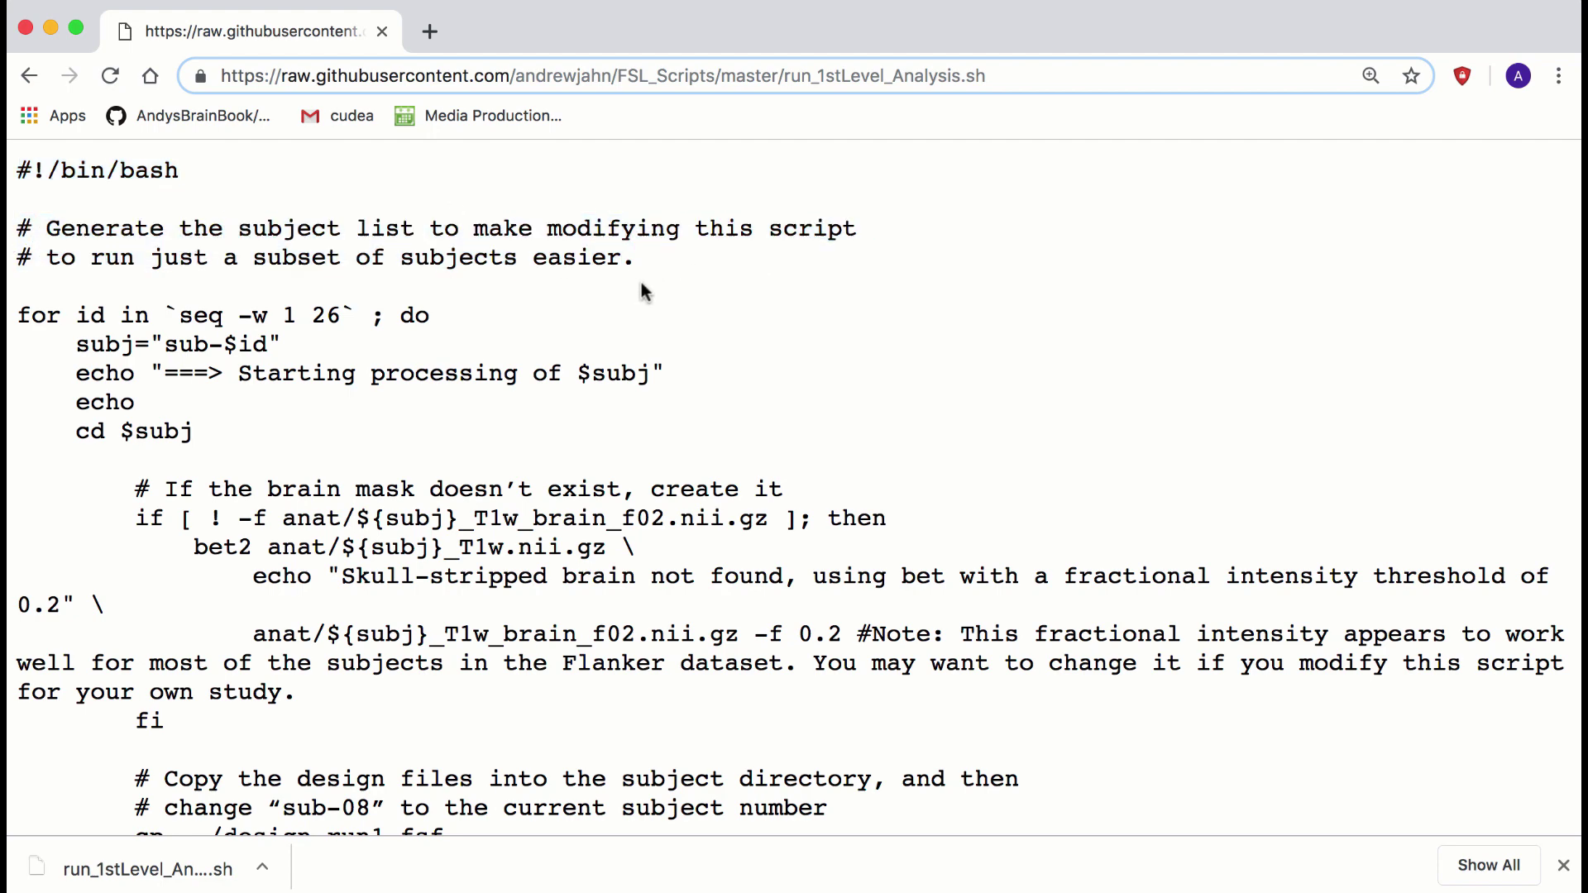
drag(355, 315, 165, 311)
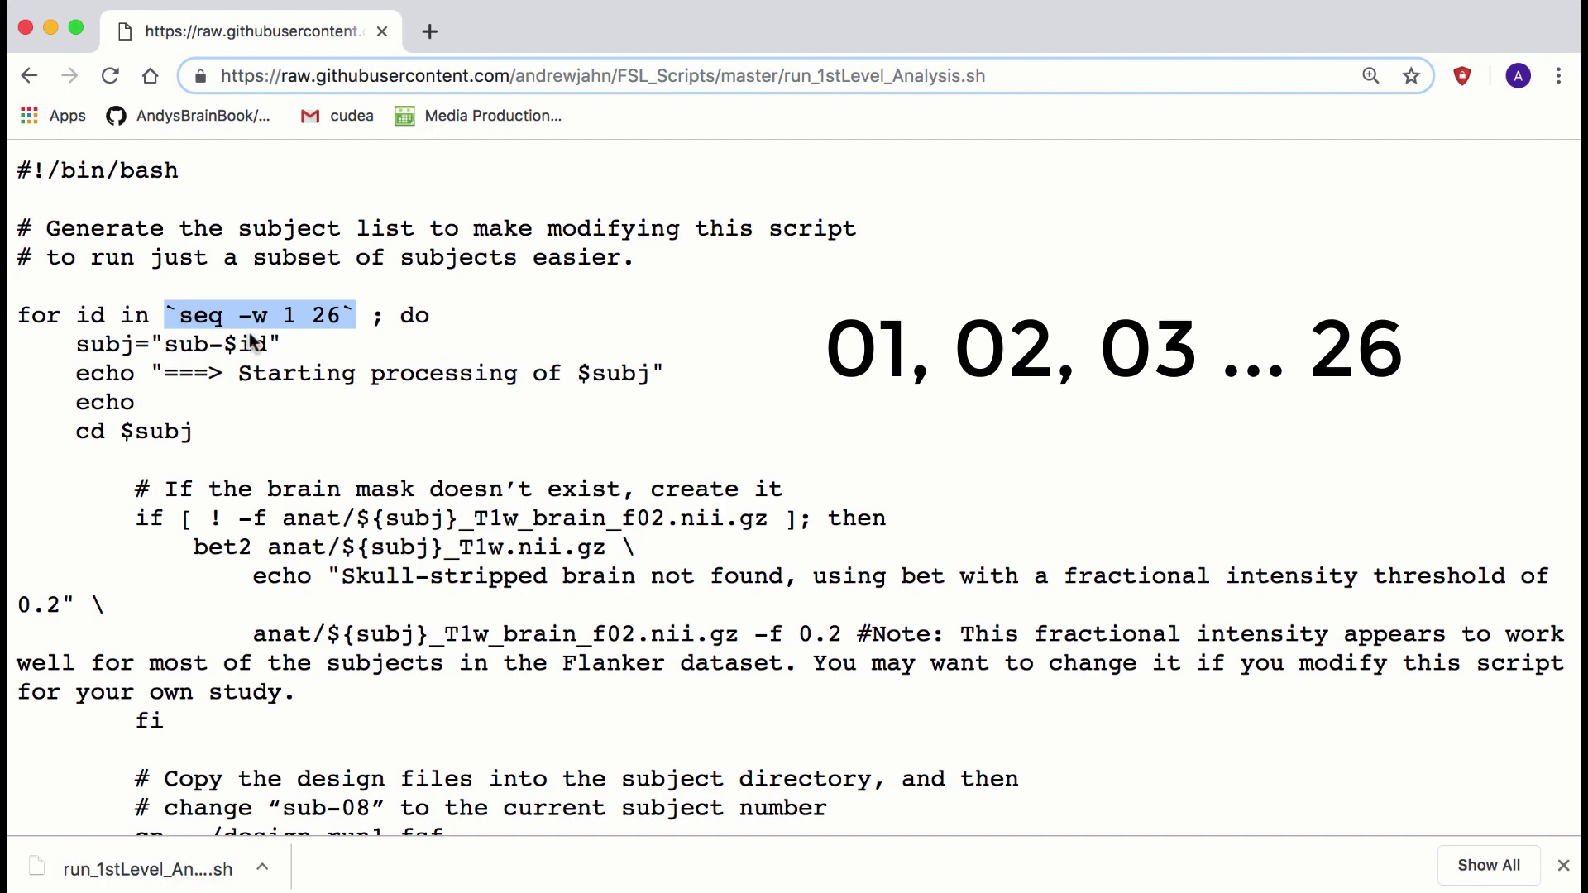
drag(269, 345, 221, 352)
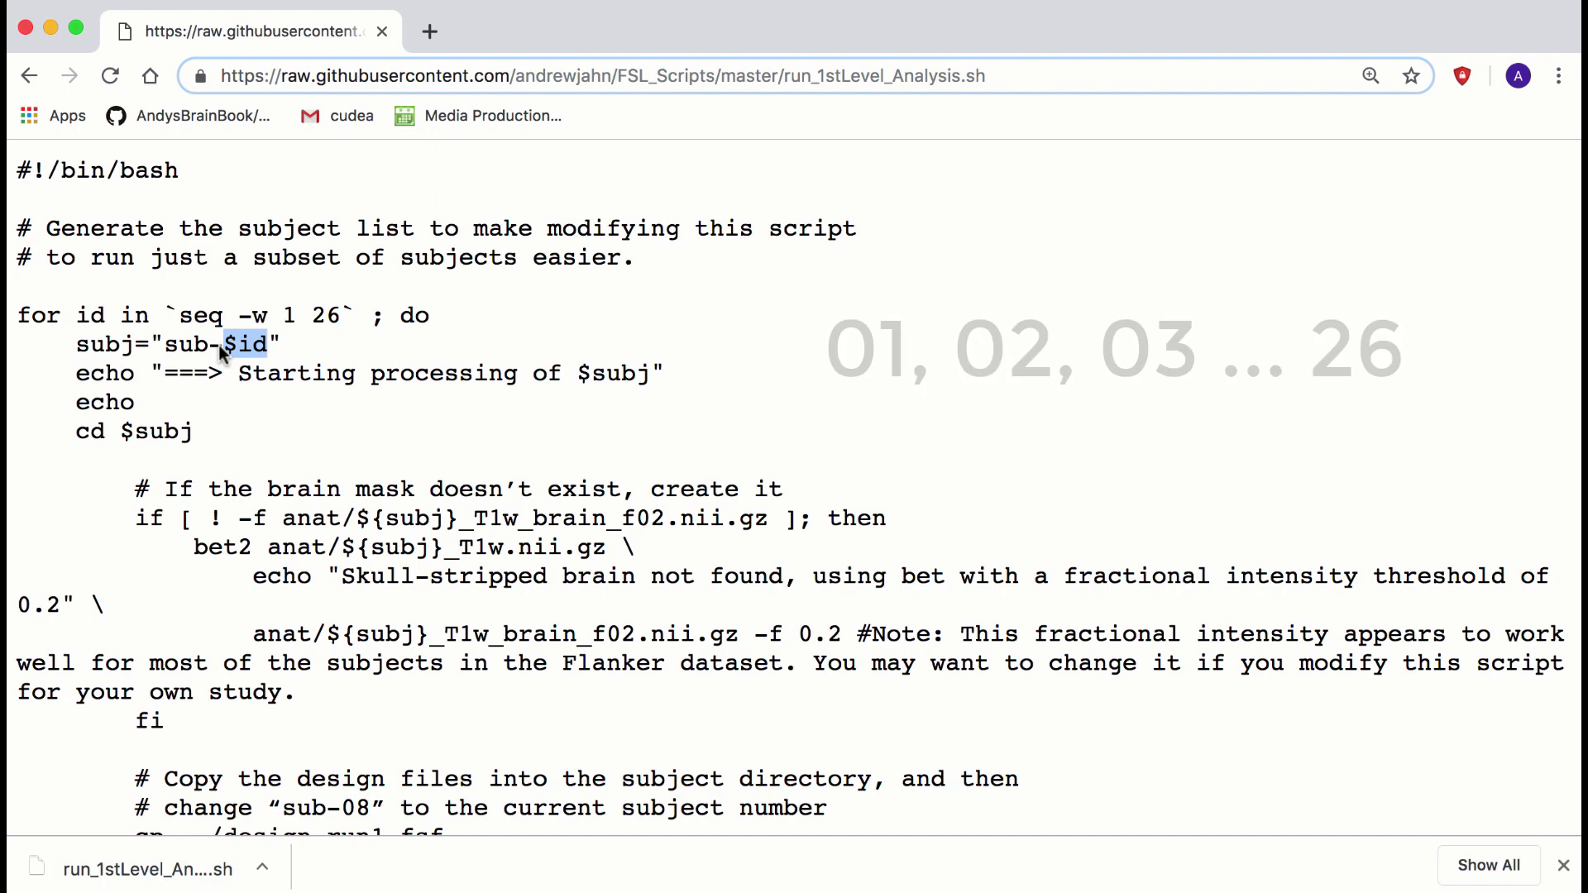
click(505, 407)
scroll(522, 450, down, 5)
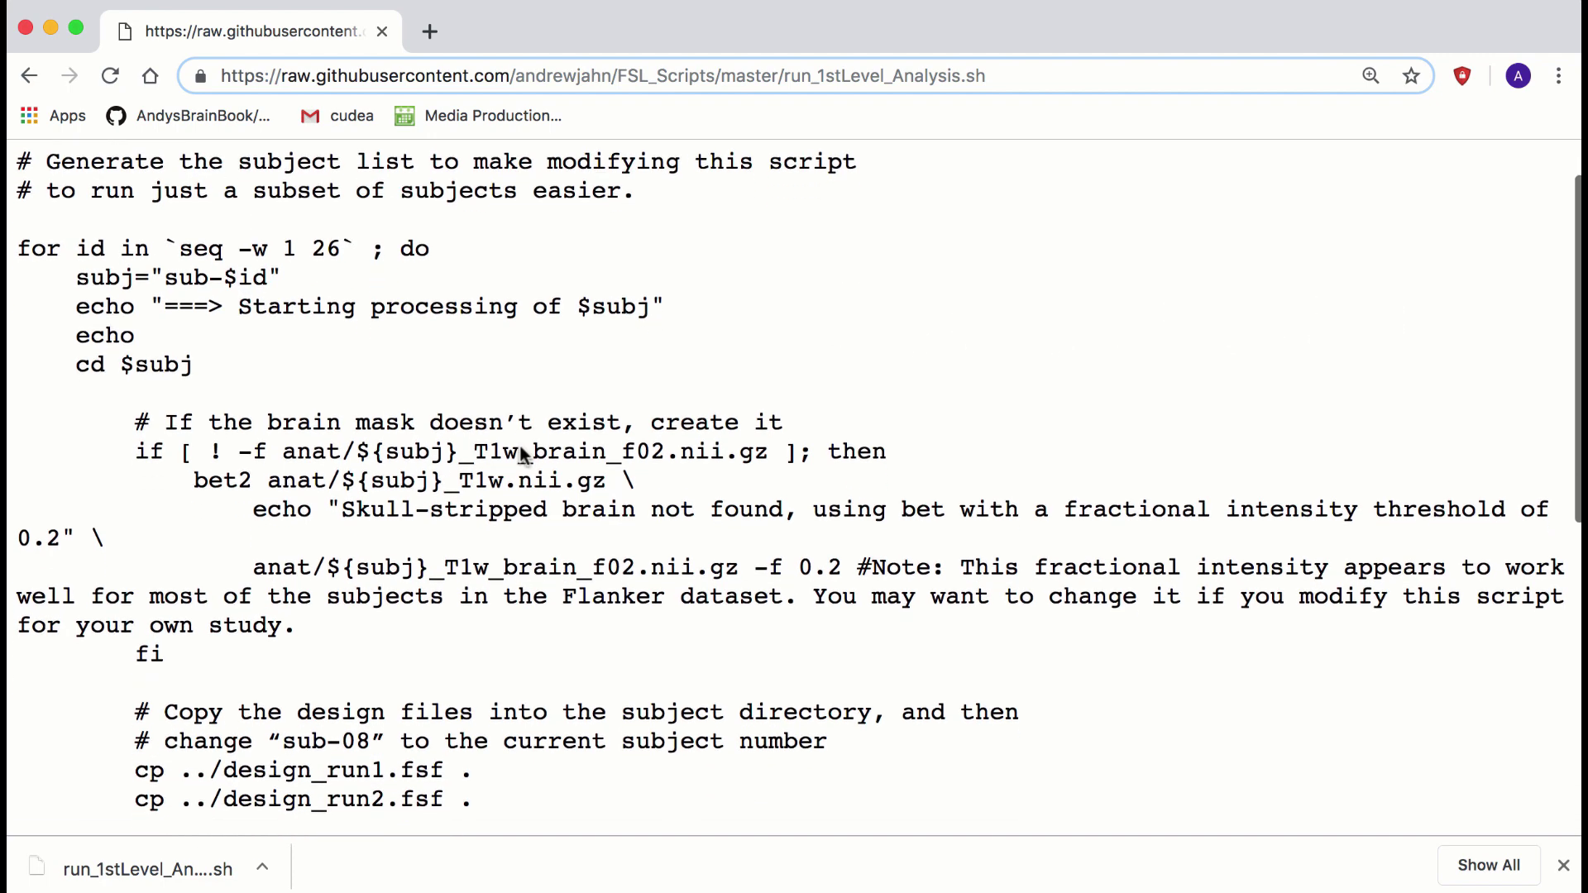
drag(248, 541, 20, 299)
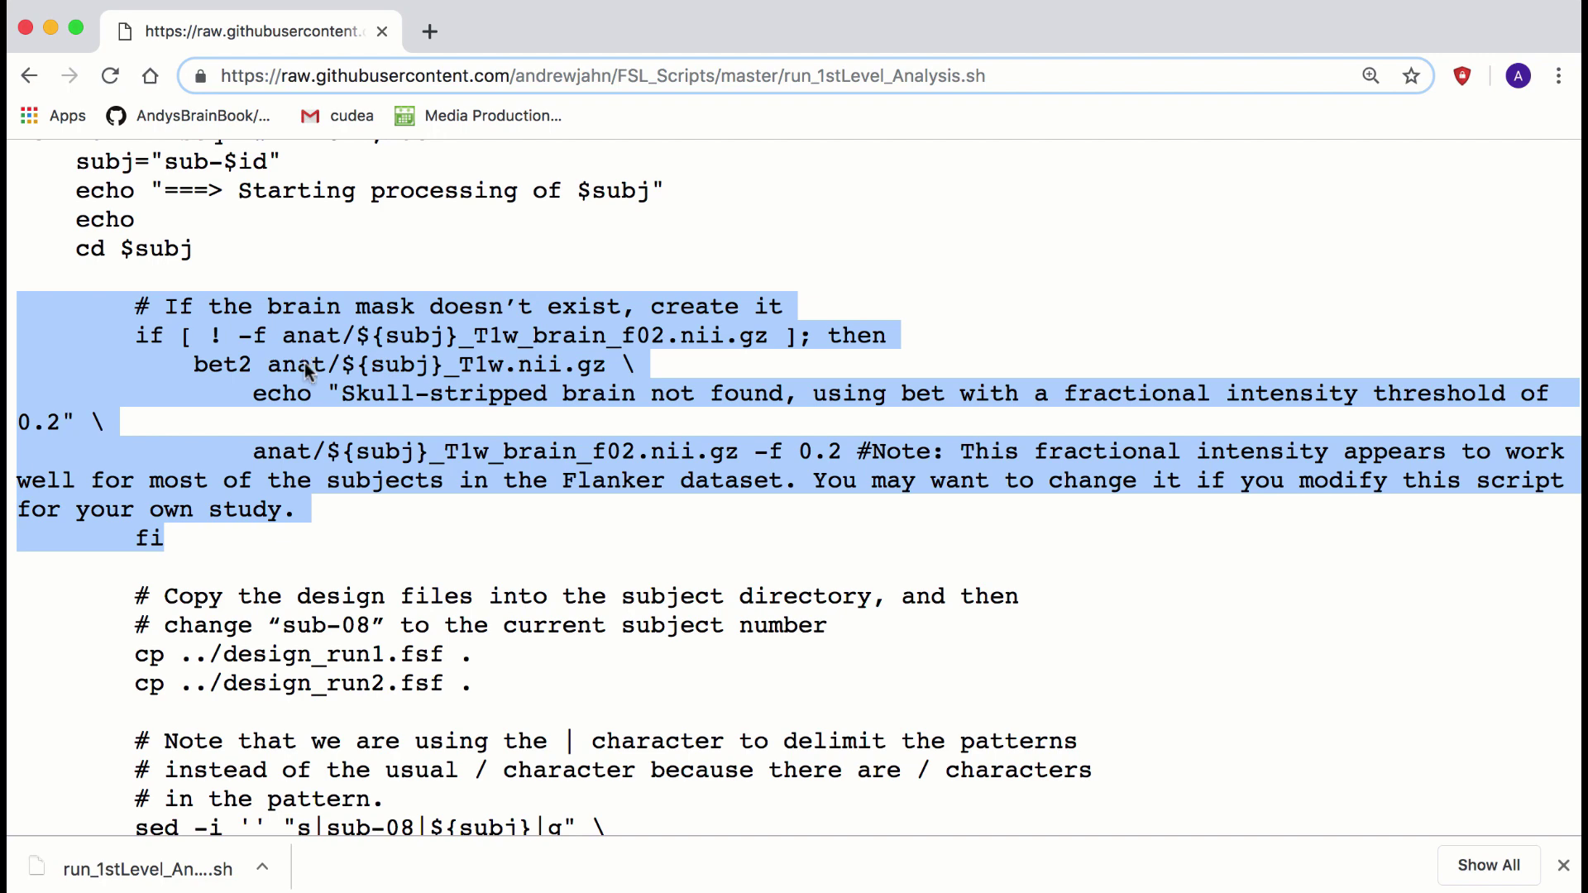
click(306, 368)
scroll(306, 369, down, 5)
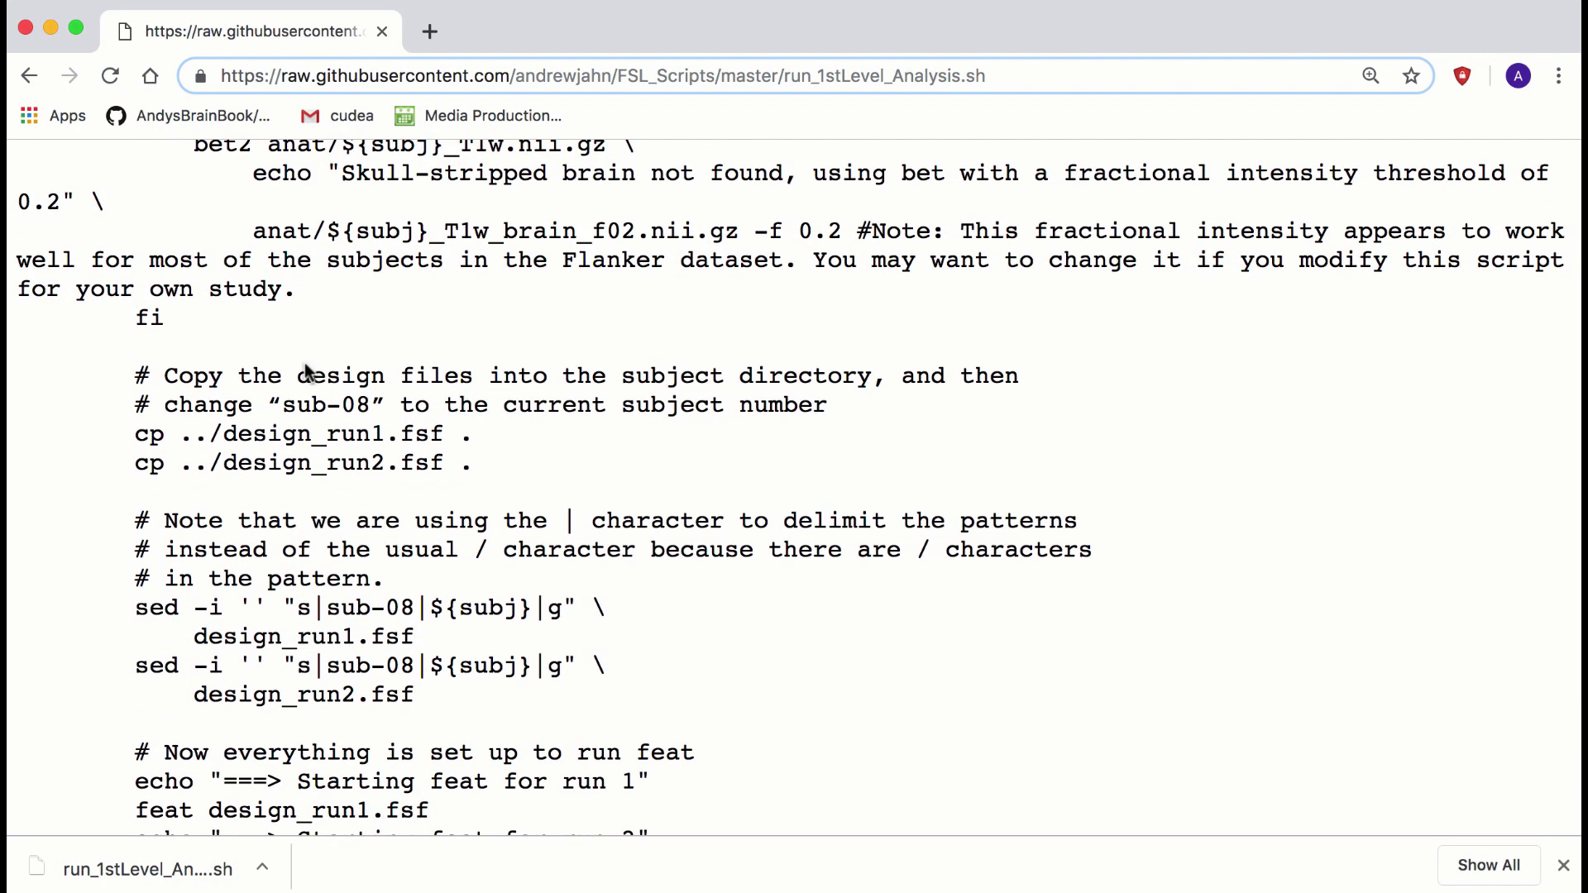
scroll(306, 369, down, 4)
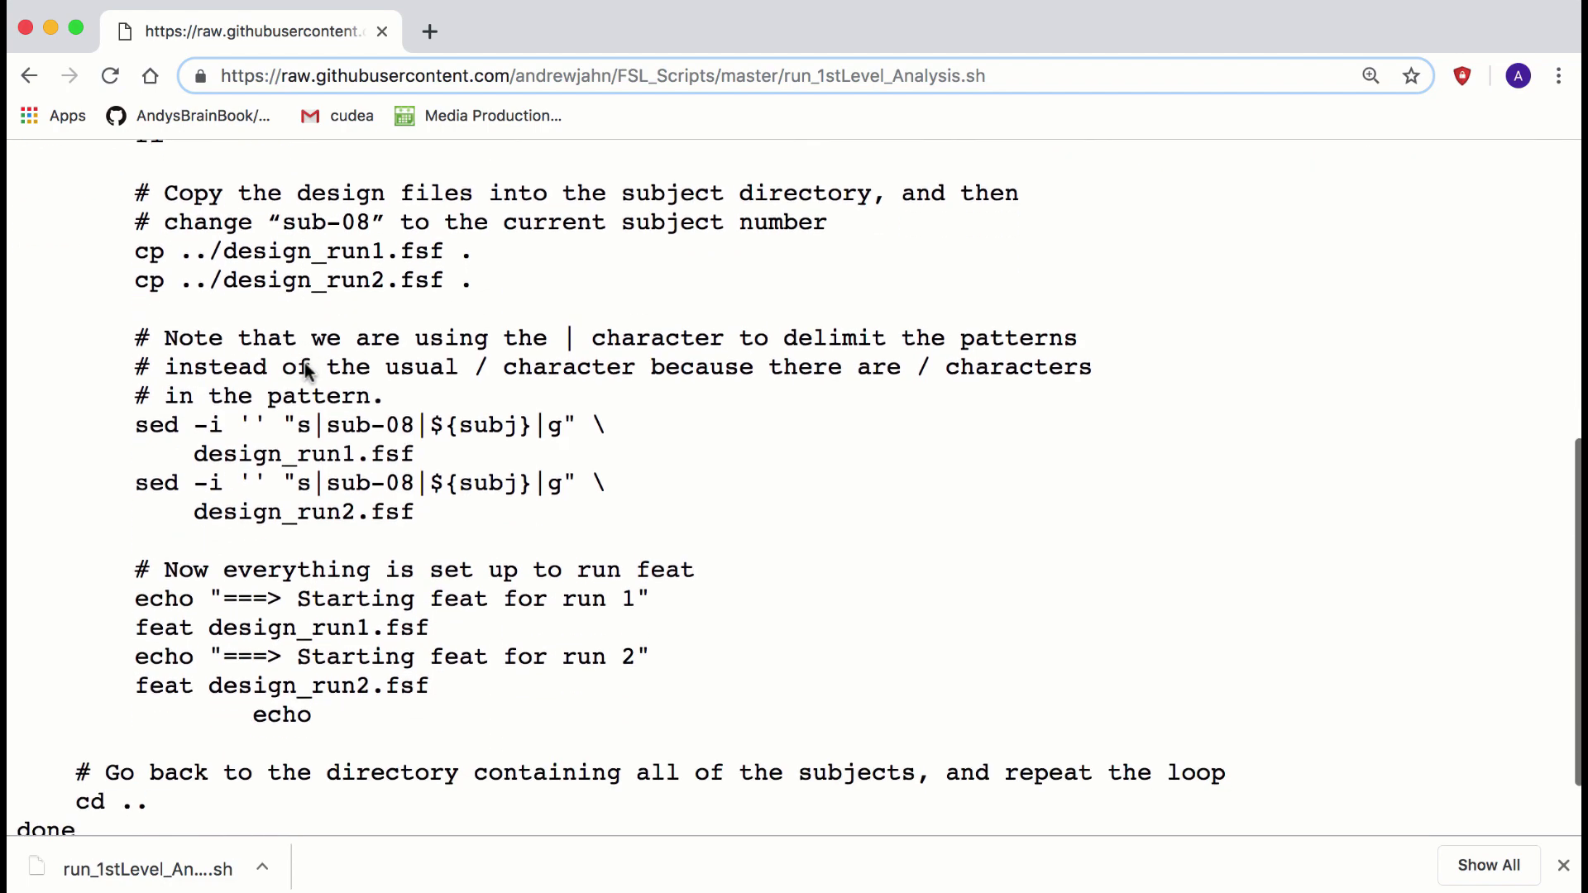
scroll(306, 369, down, 1)
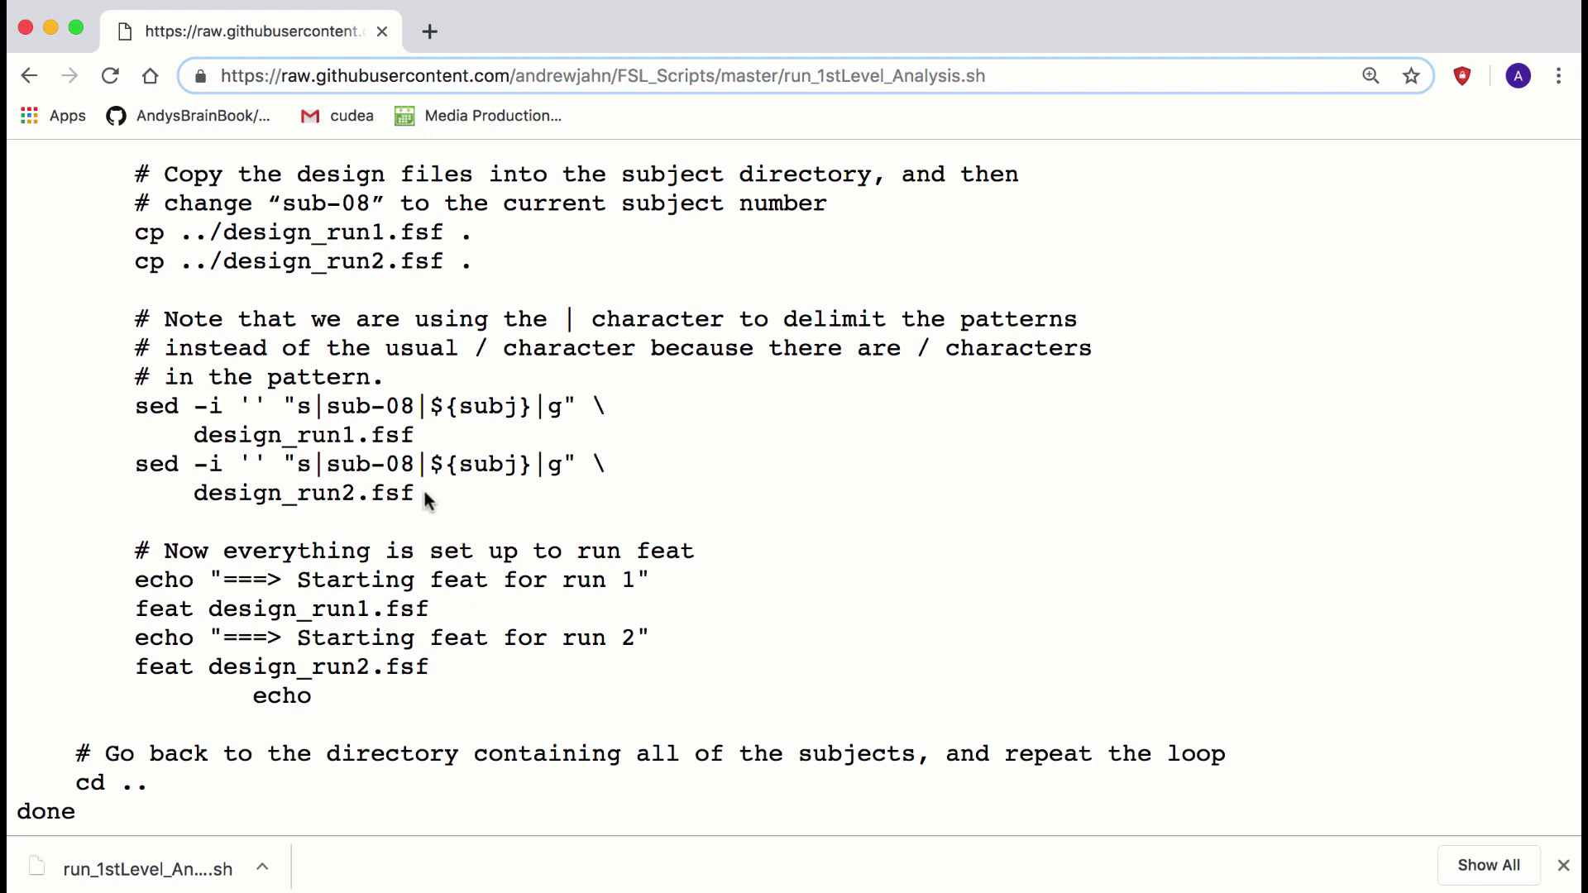
drag(422, 493, 11, 329)
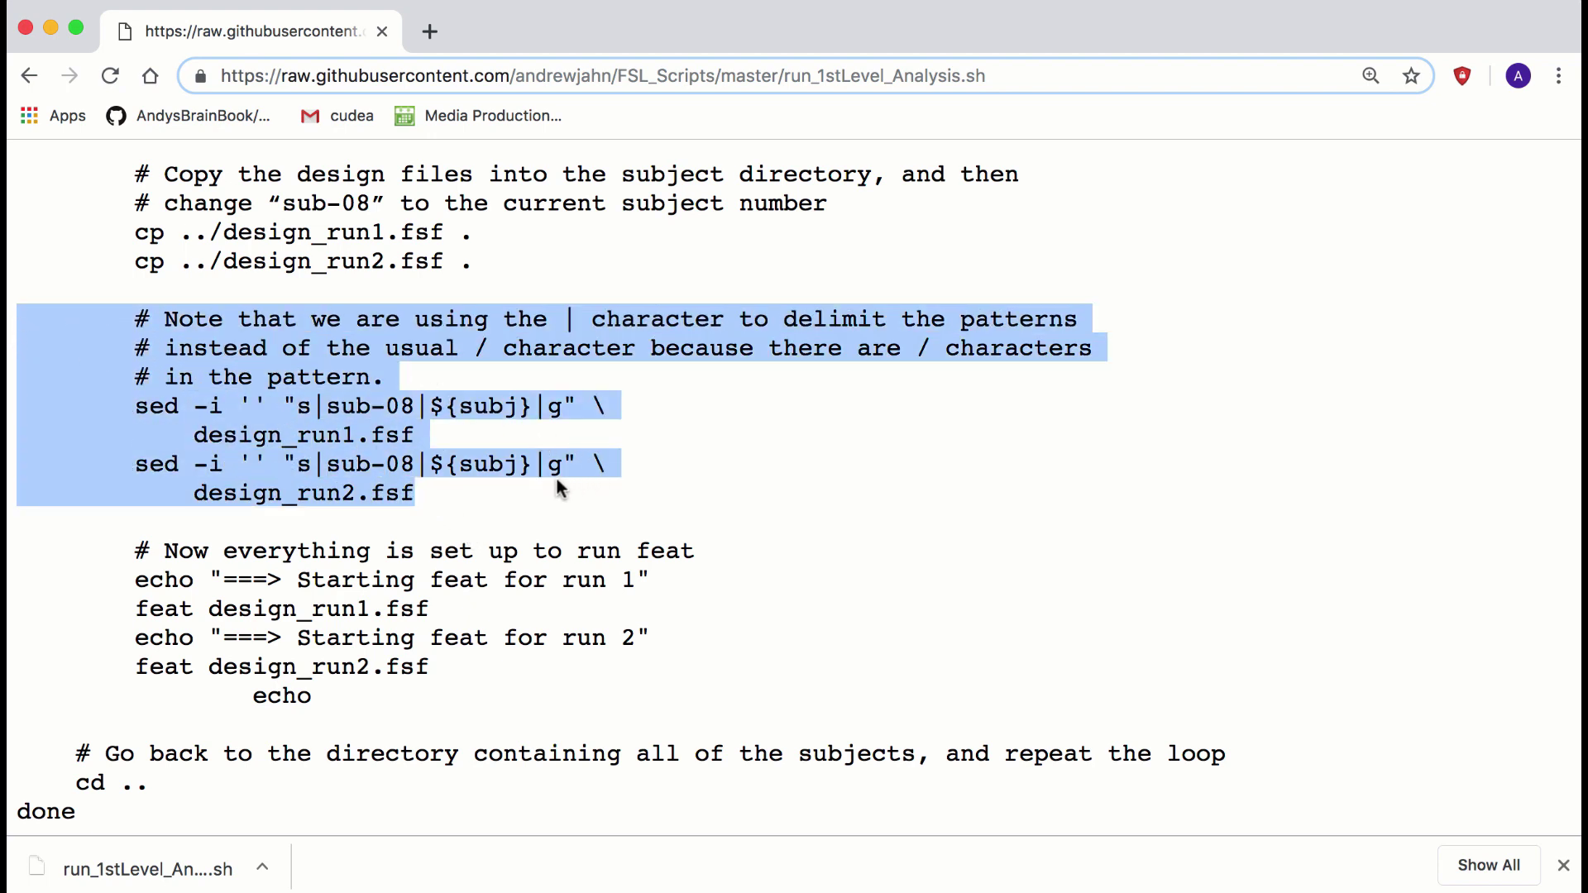
drag(316, 697, 92, 538)
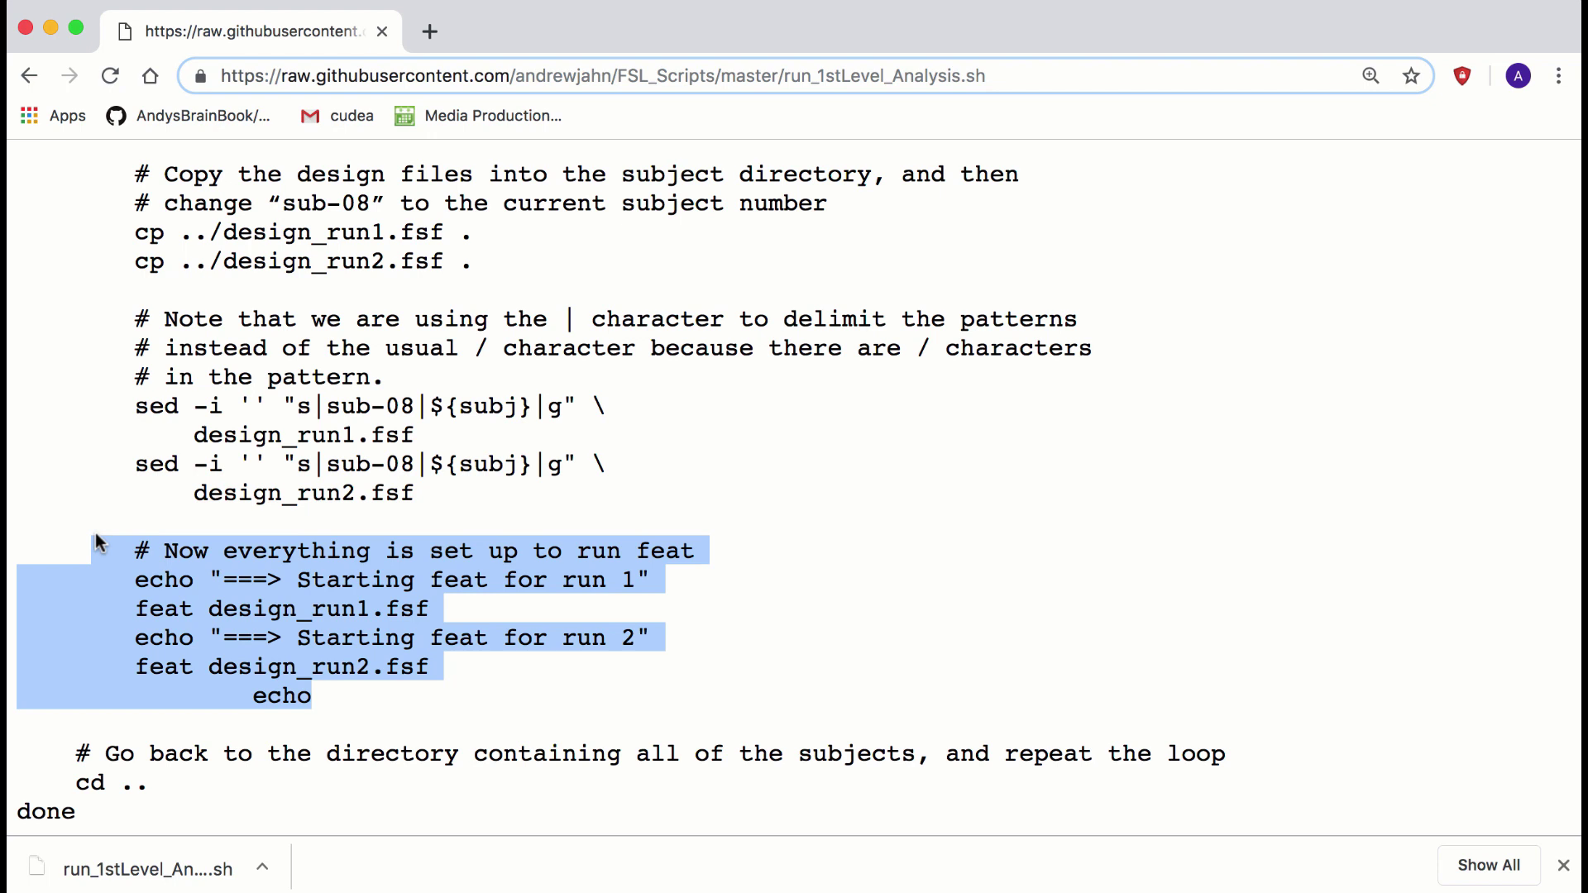
Move up to Flanker with cd .. and run bash run_1stLevel_Analysis.sh
click(97, 542)
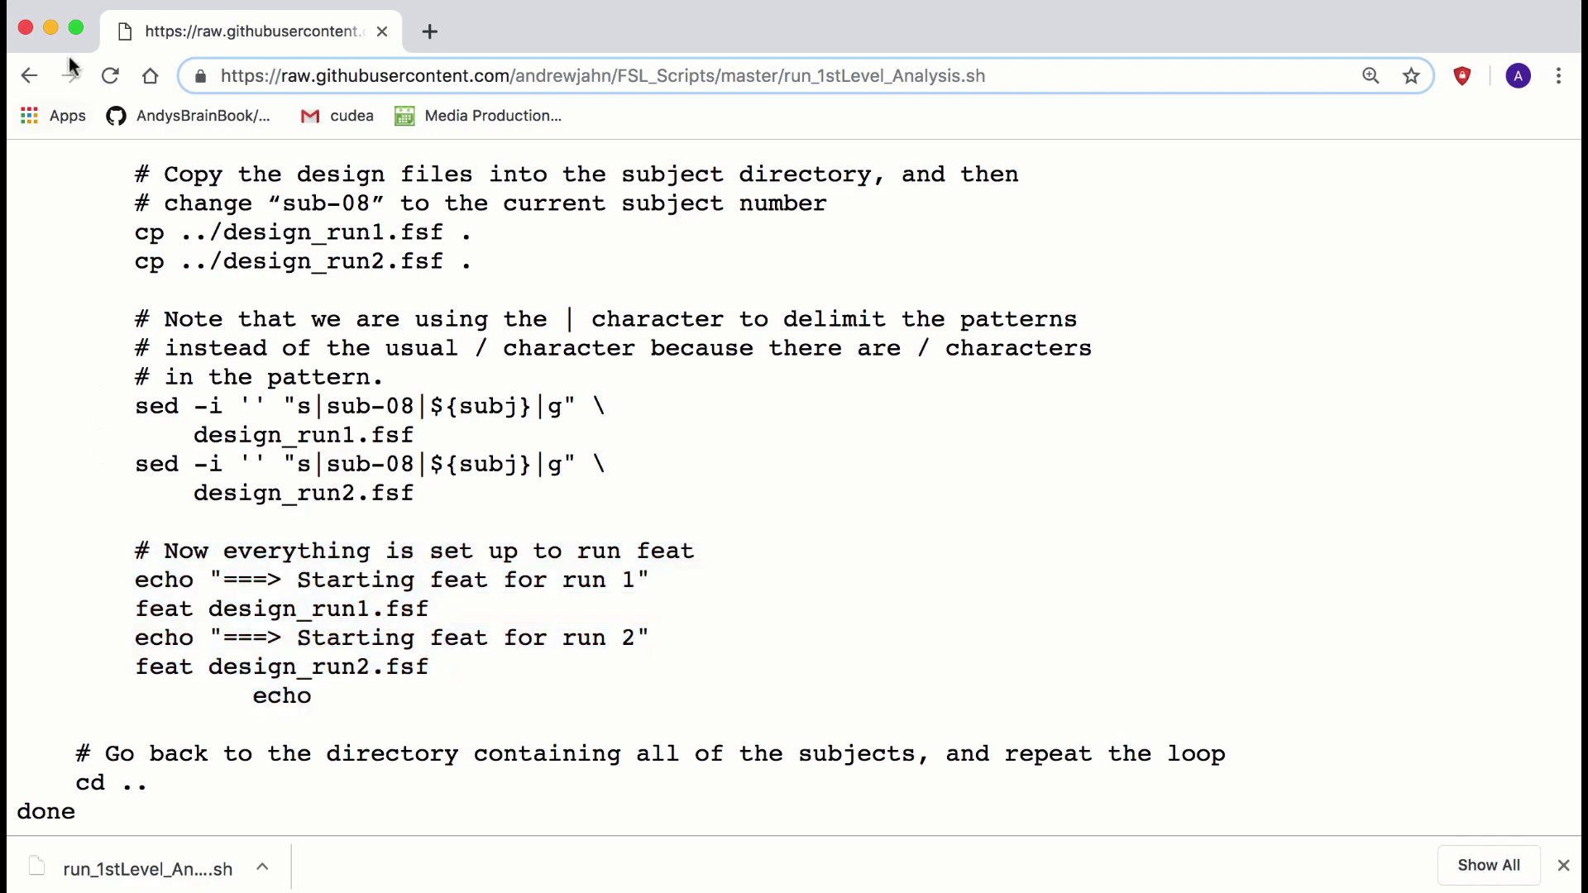
click(50, 27)
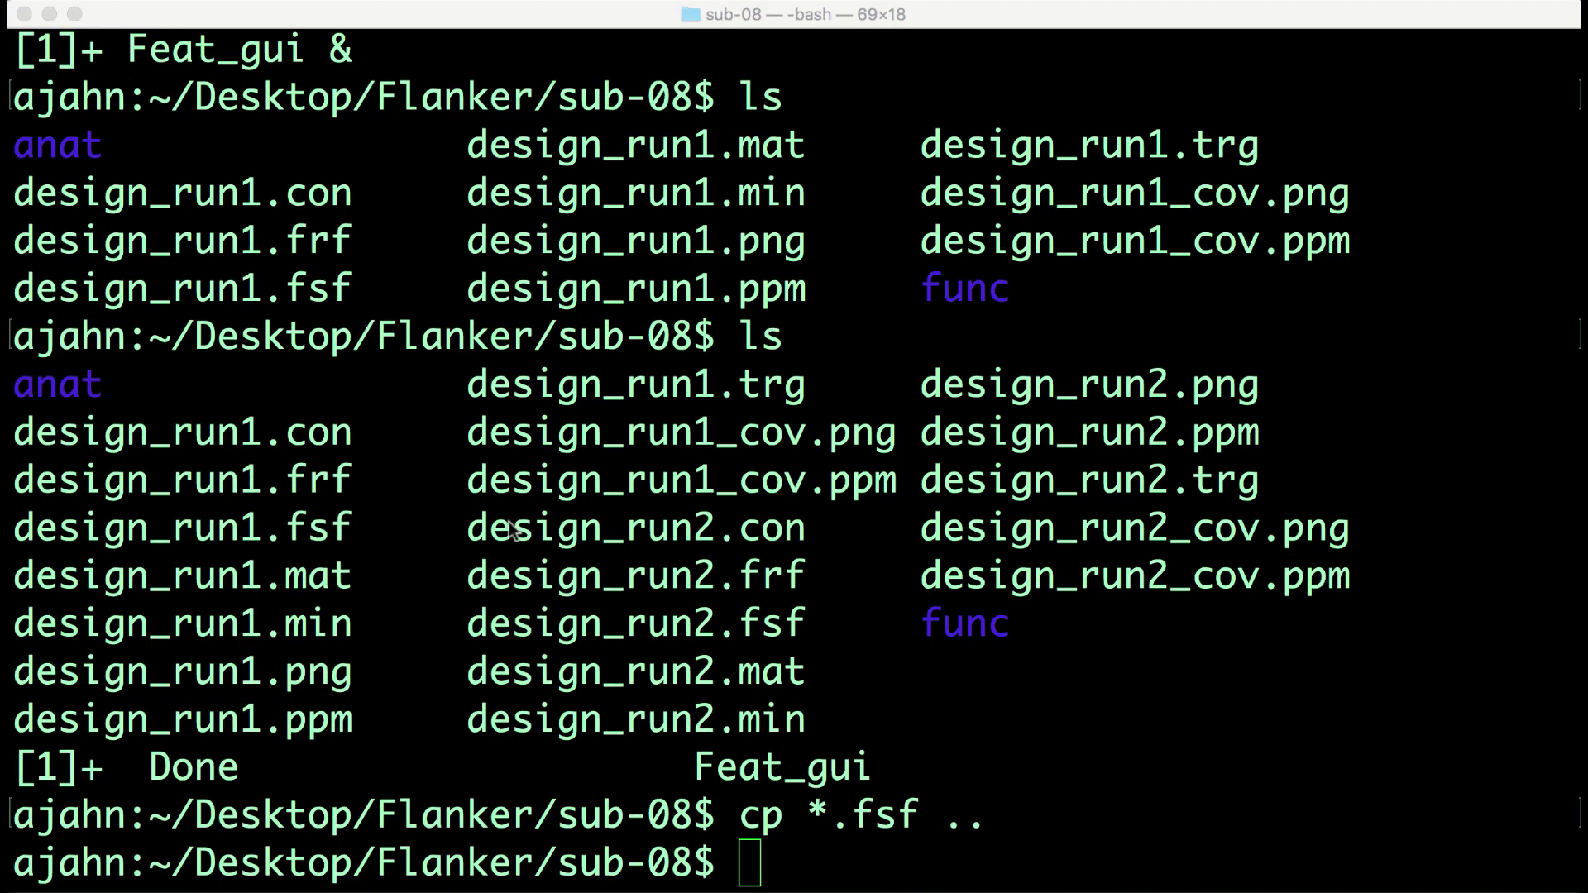
text(cd ..)
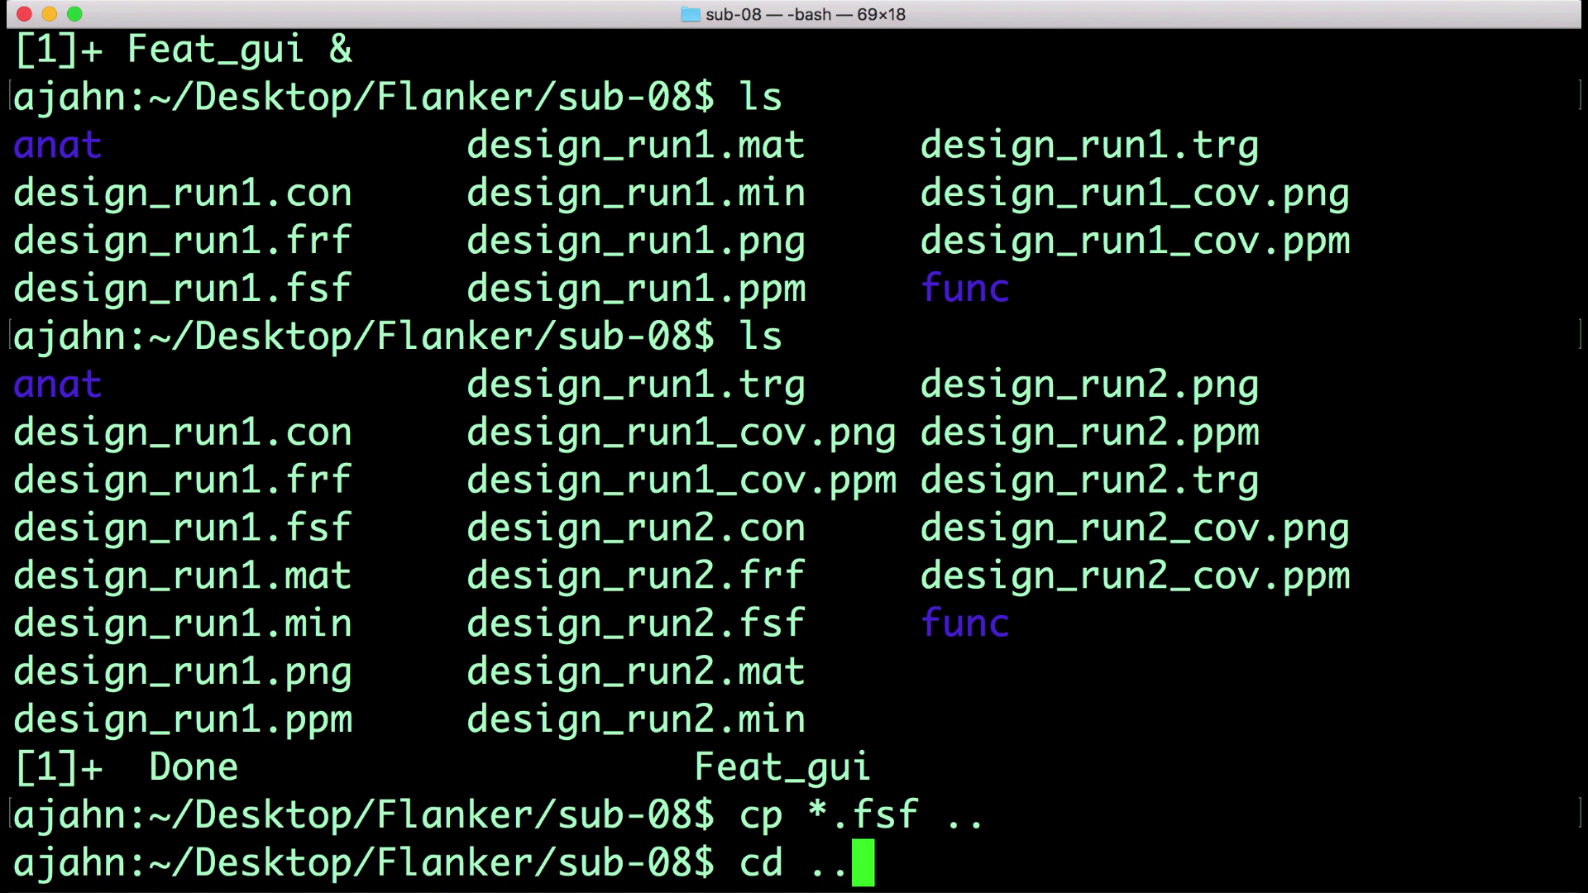
key(Return)
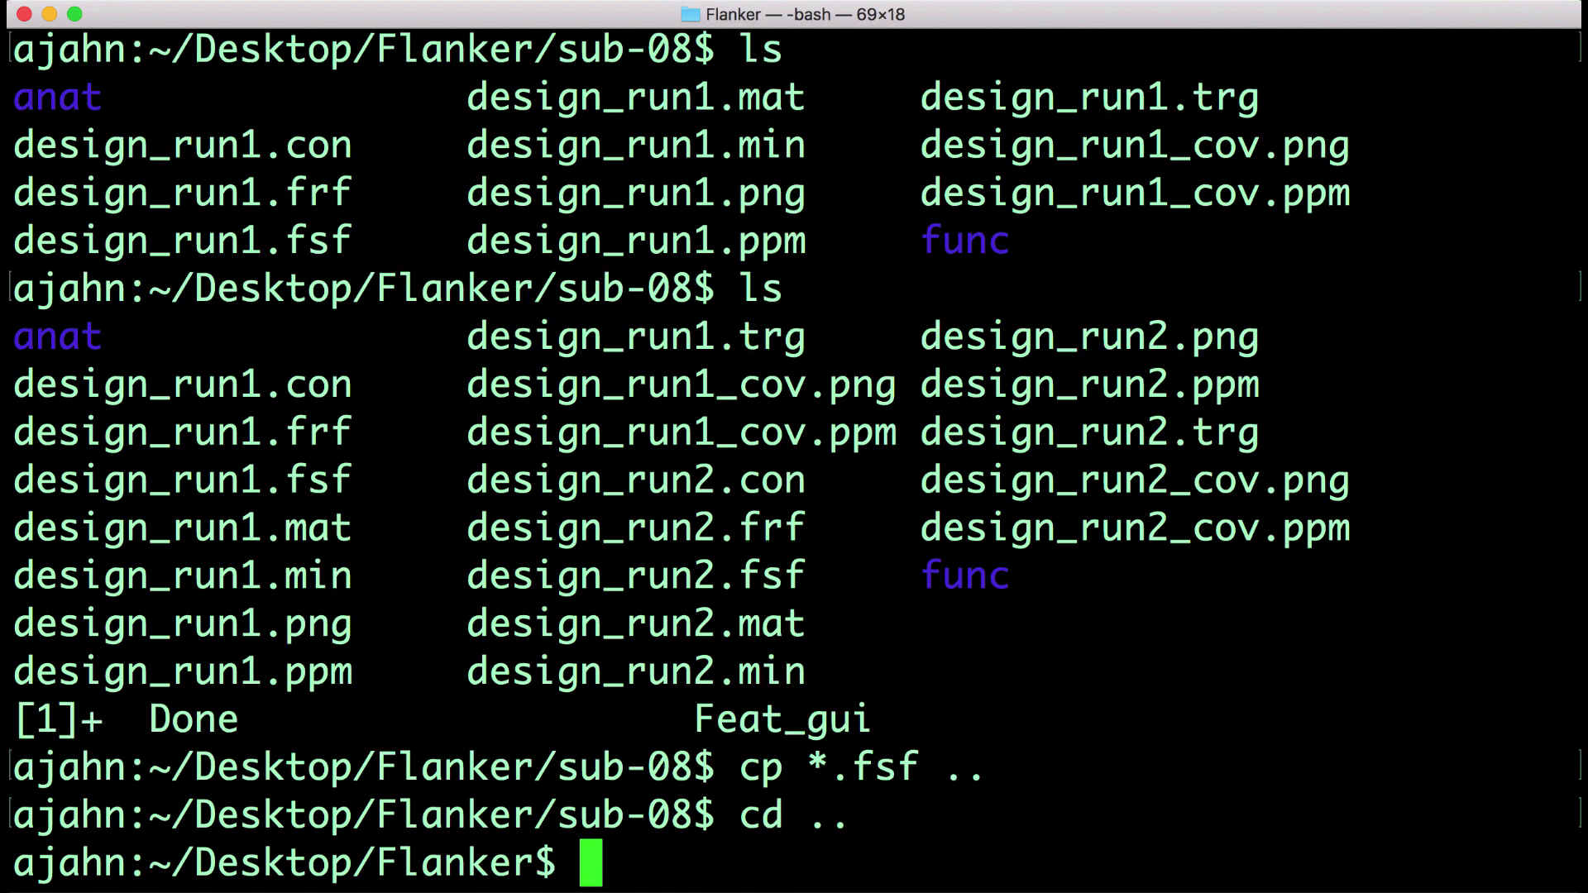
text(bash )
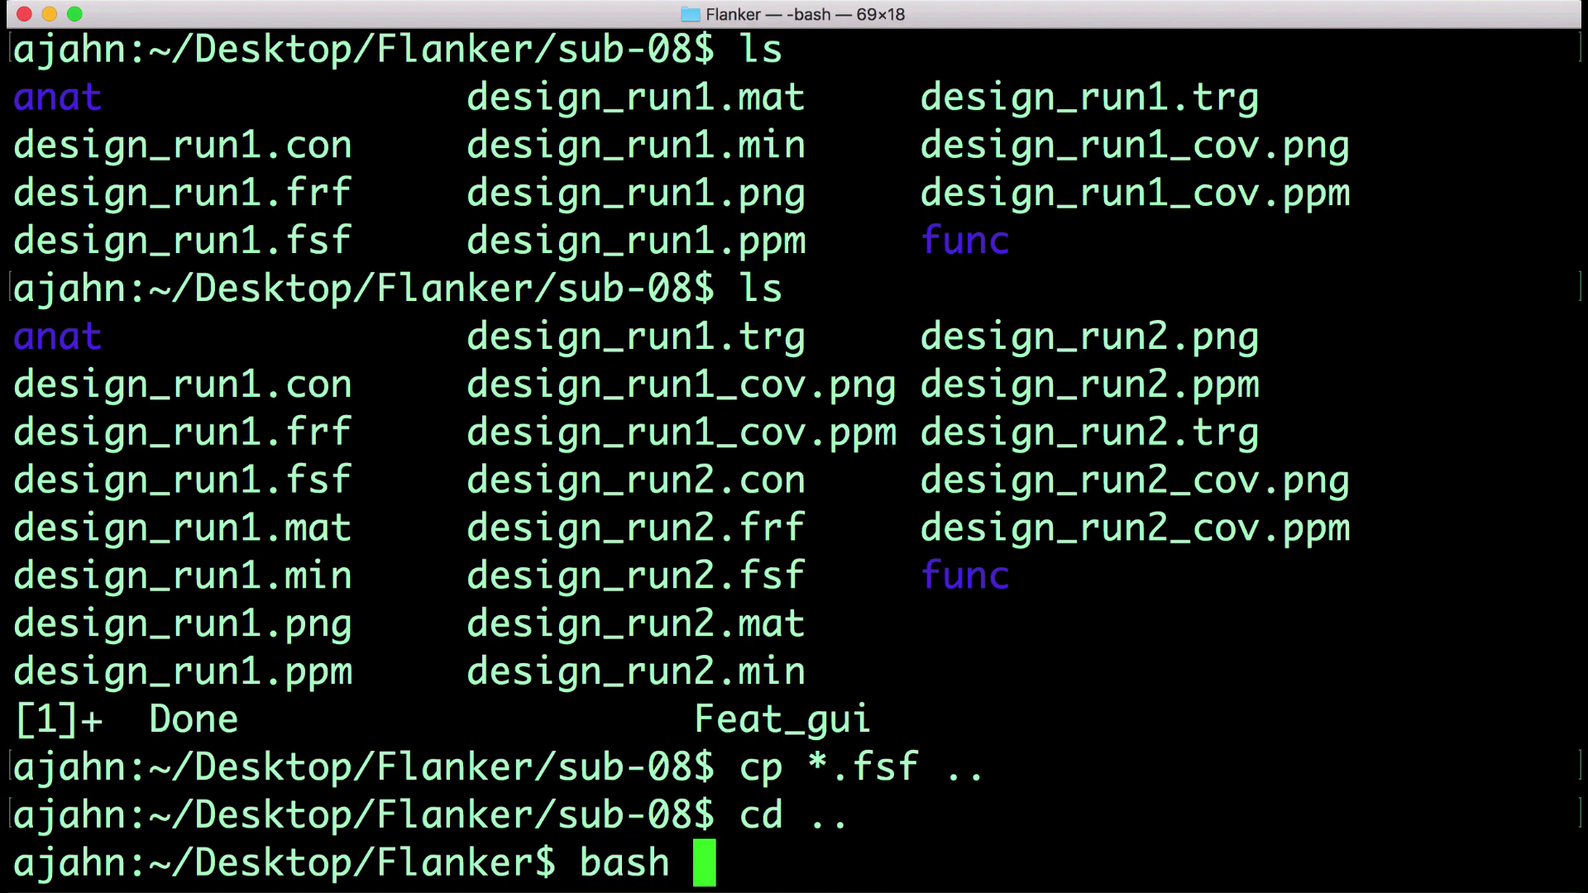
text(run)
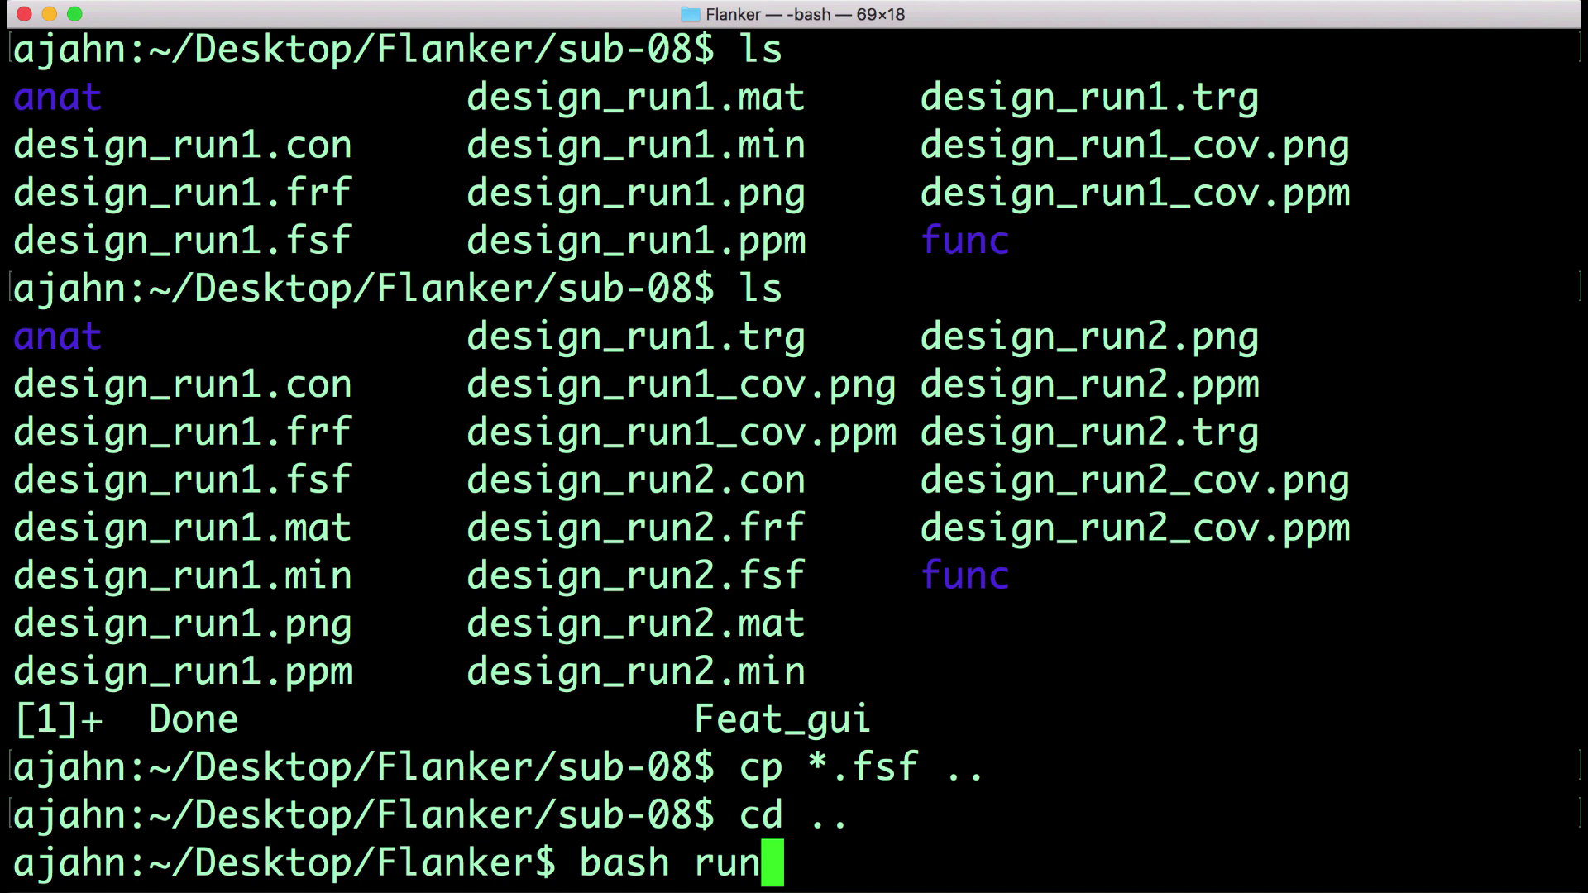
key(Tab)
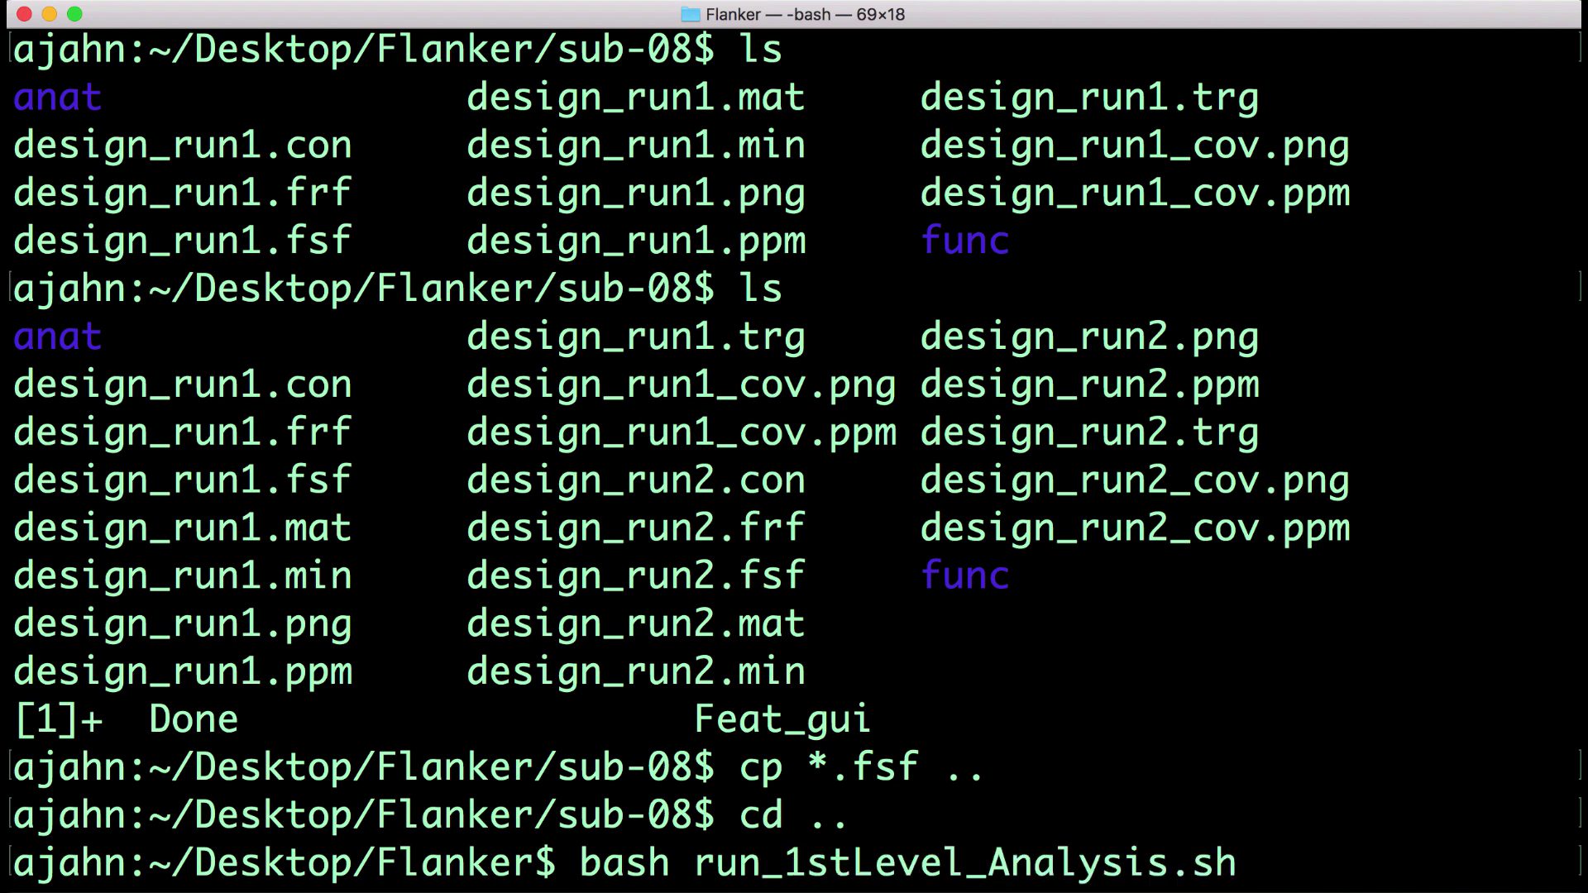
key(Return)
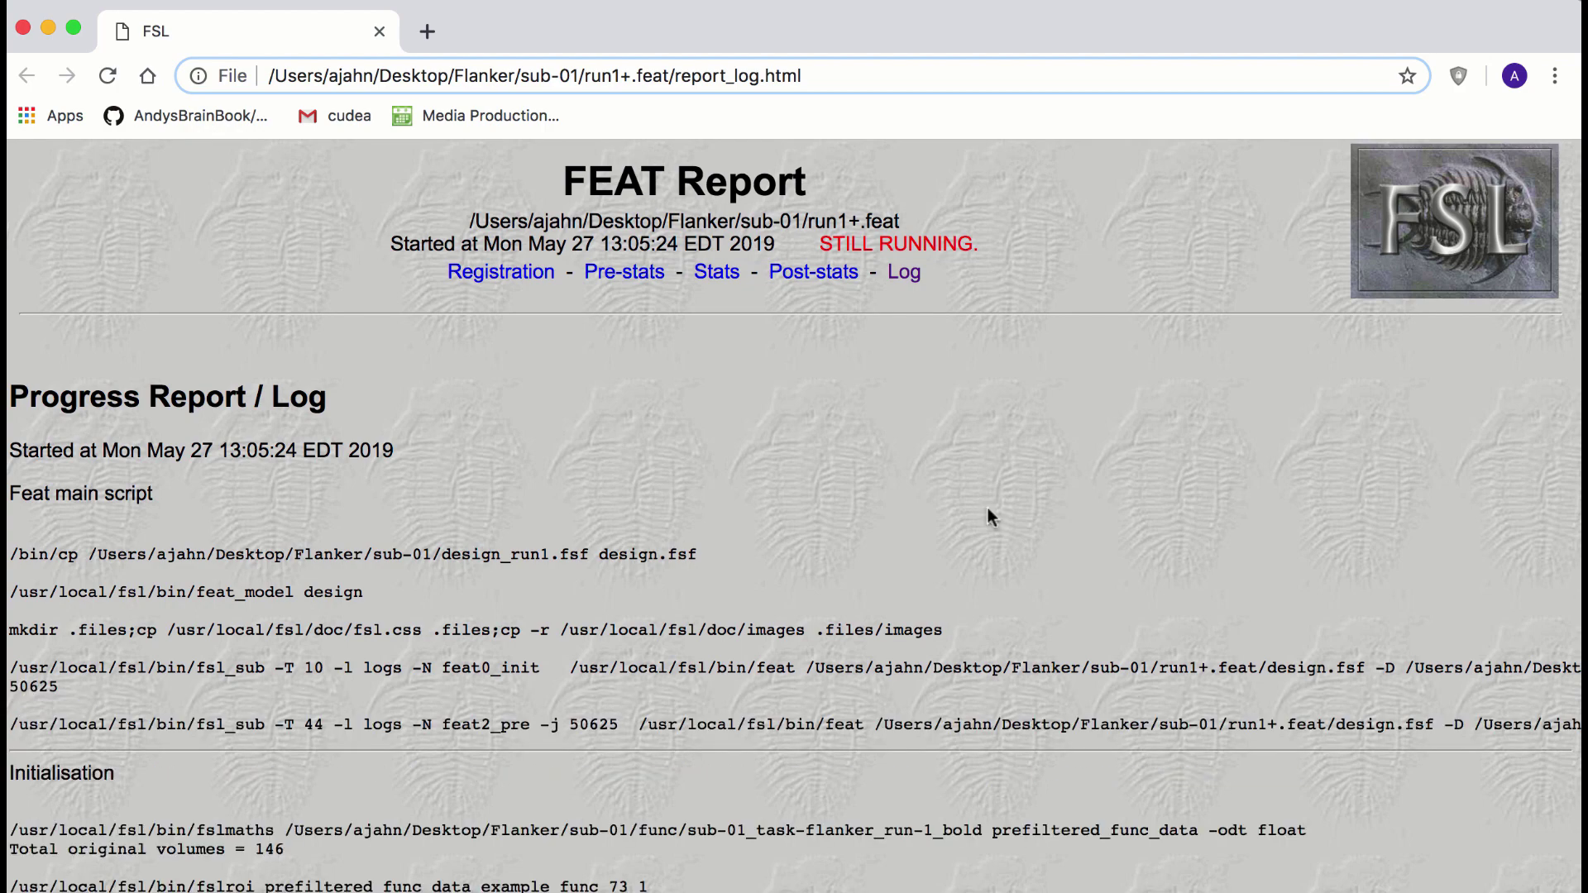
Open the report's Registration page and scroll to the example_func-to-highres images
click(508, 273)
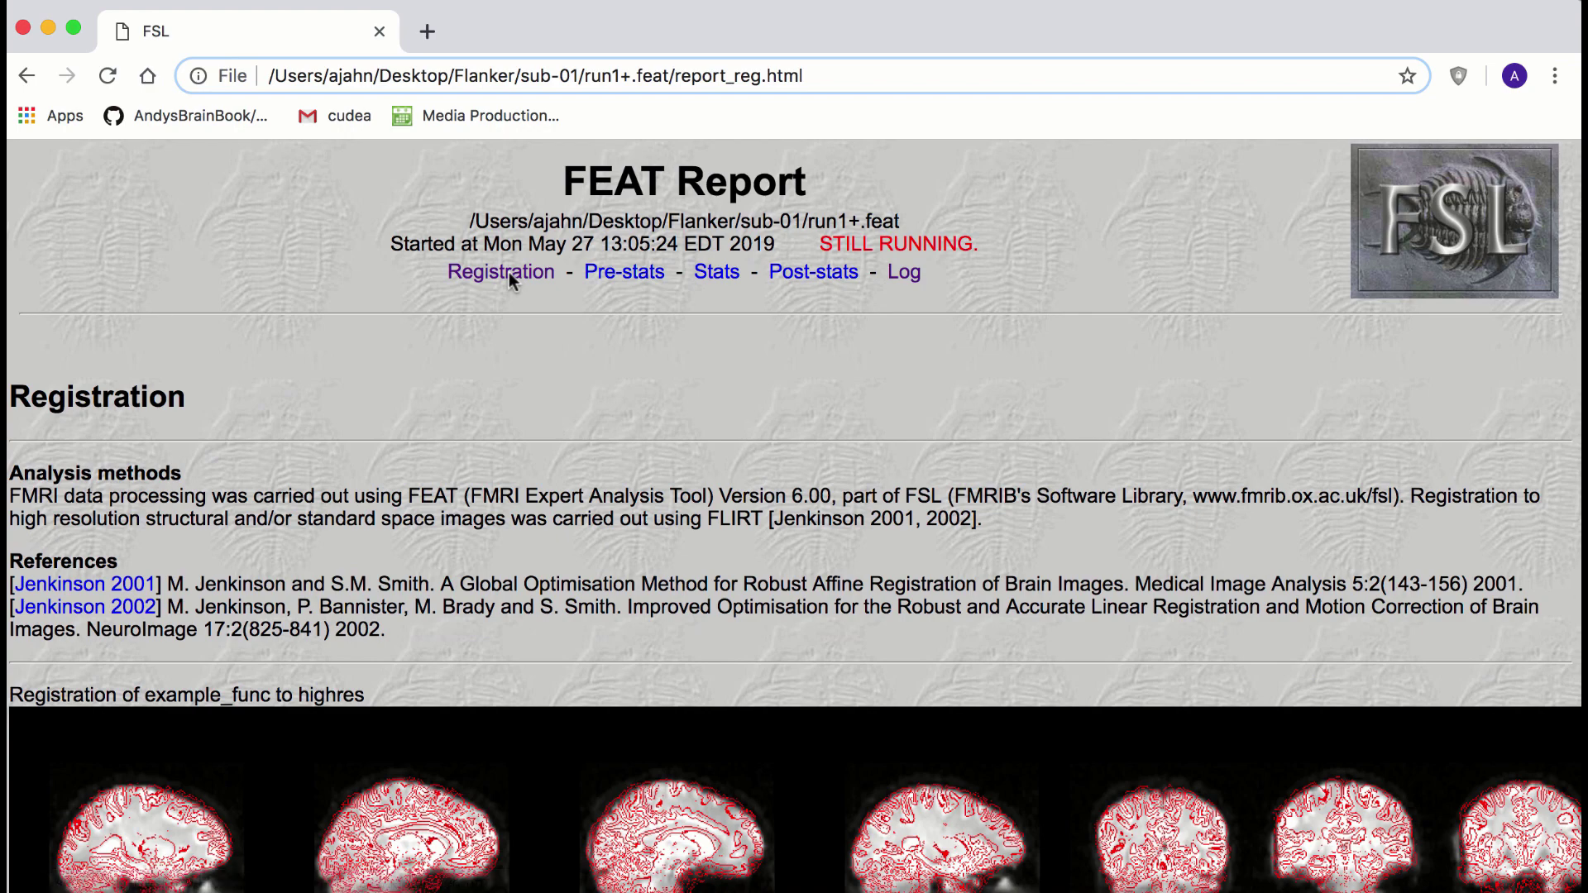
scroll(555, 370, down, 2)
scroll(556, 372, down, 4)
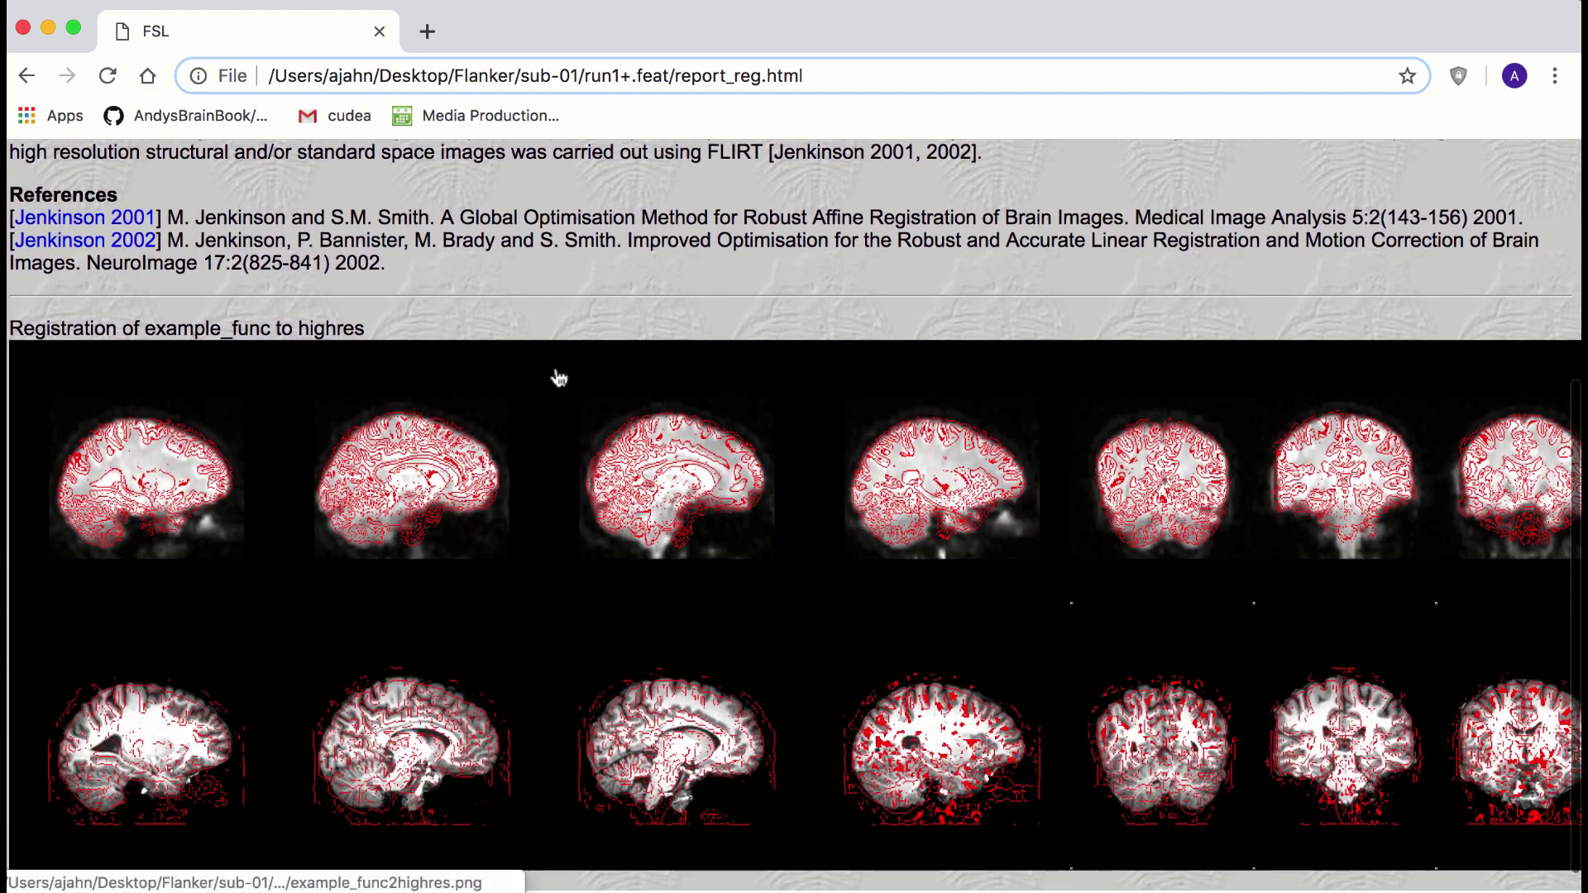